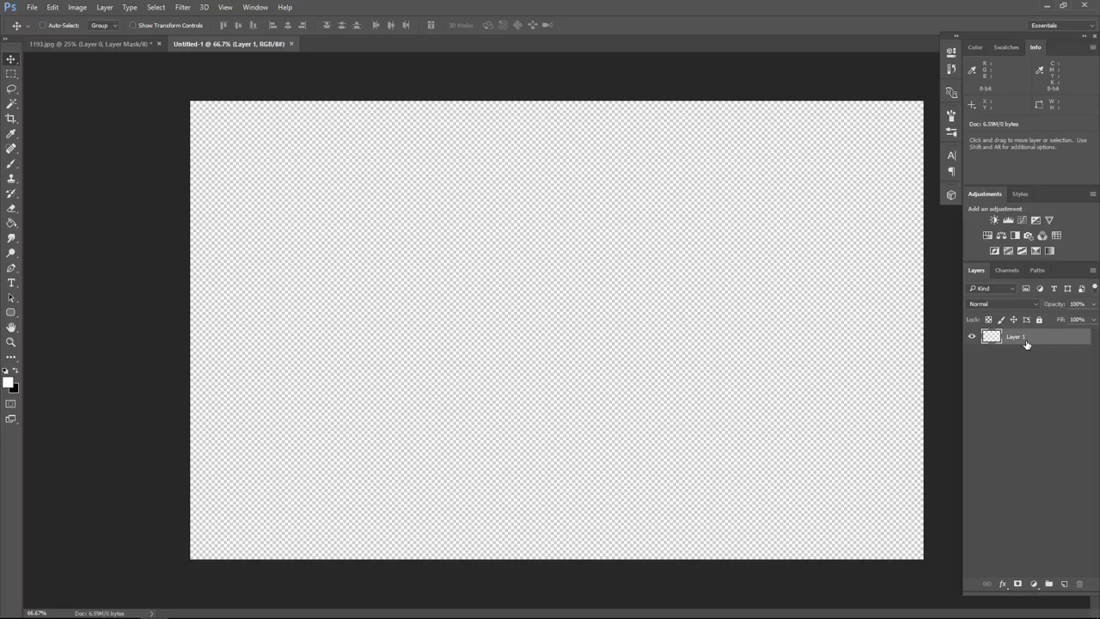
- Fill Layer 1 of Untitled-1 with solid black from a black foreground colour
click(15, 388)
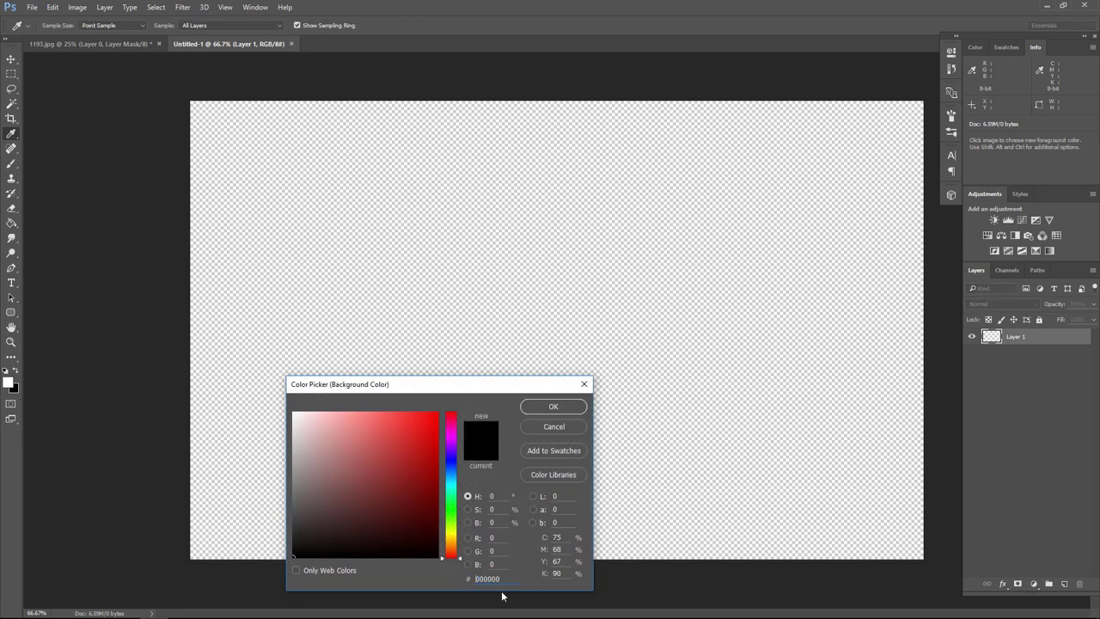
click(571, 408)
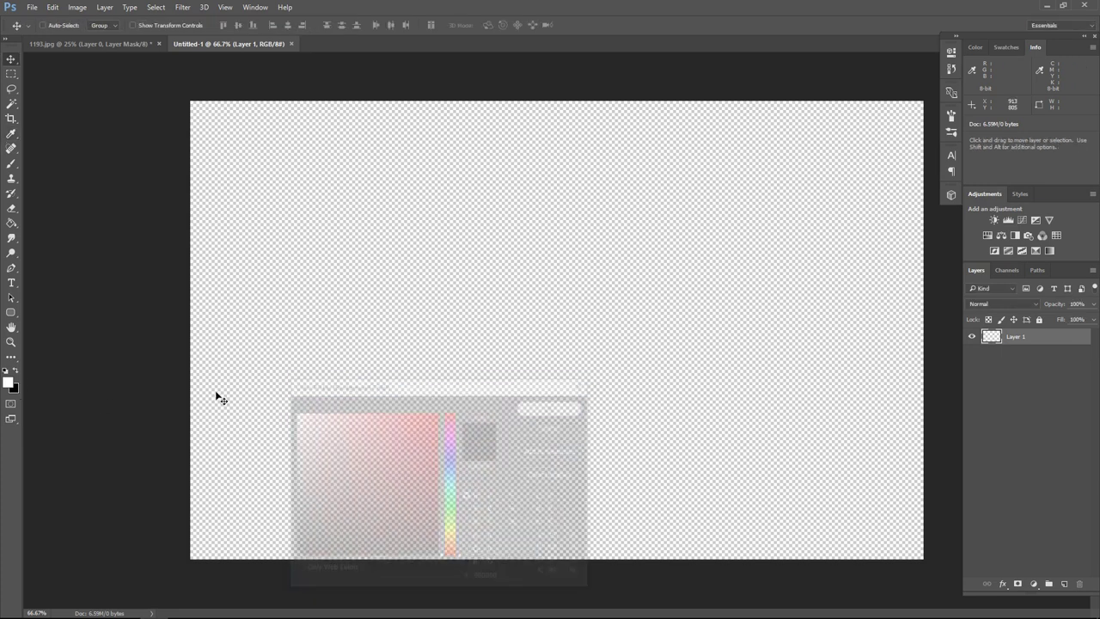
click(16, 371)
key(alt+BackSpace)
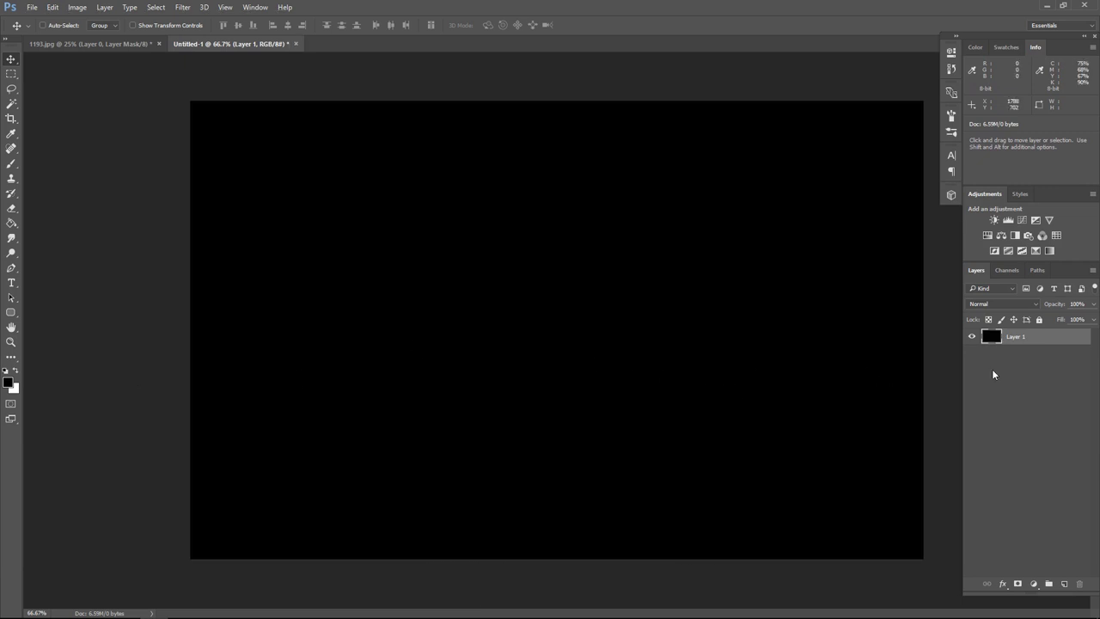
click(1017, 583)
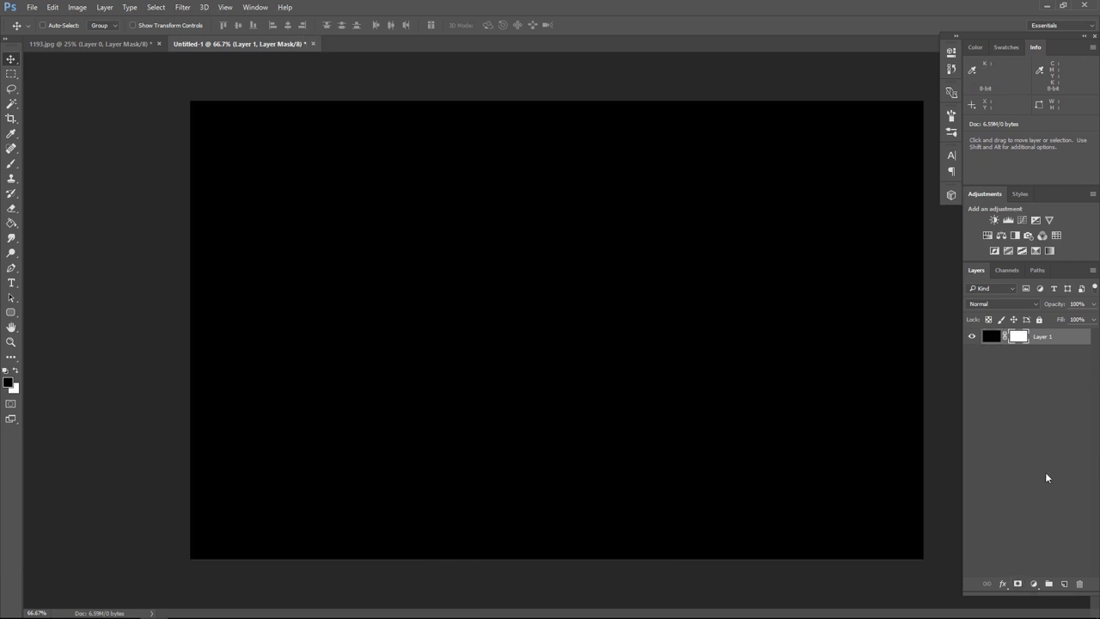
key(ctrl+z)
- Add a Gradient Fill layer and set the gradient's left stop to black
click(1034, 584)
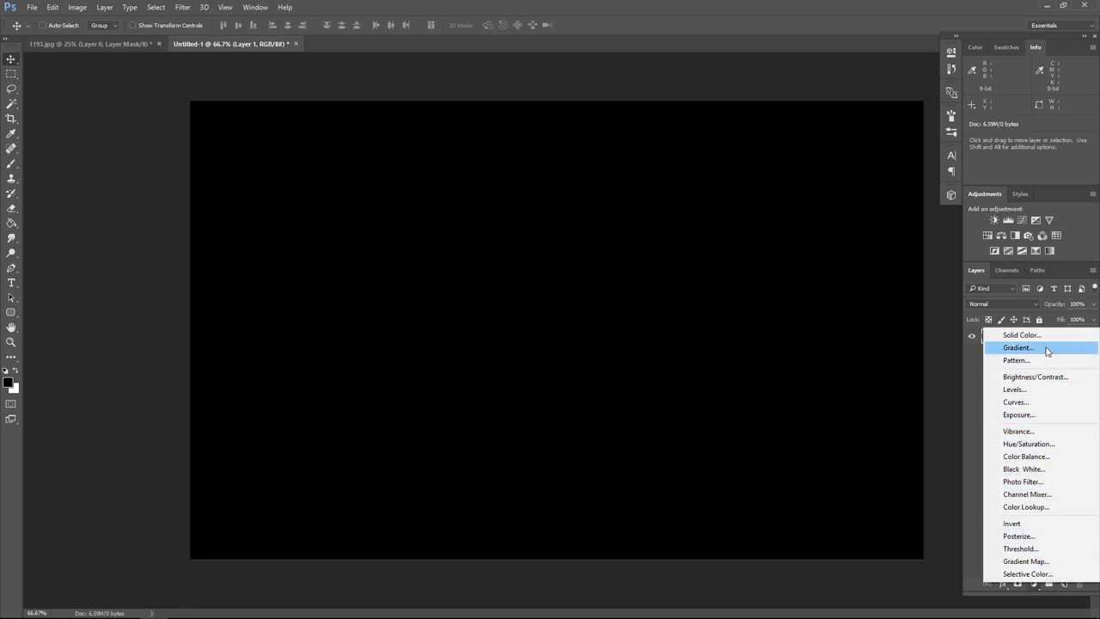
click(1047, 348)
click(567, 380)
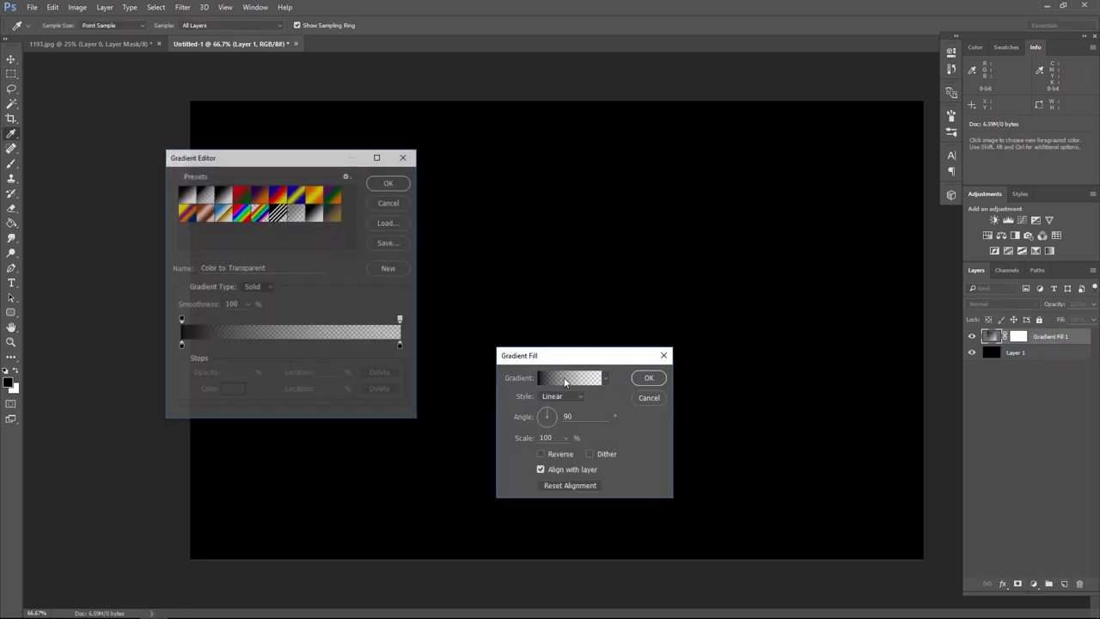
click(185, 198)
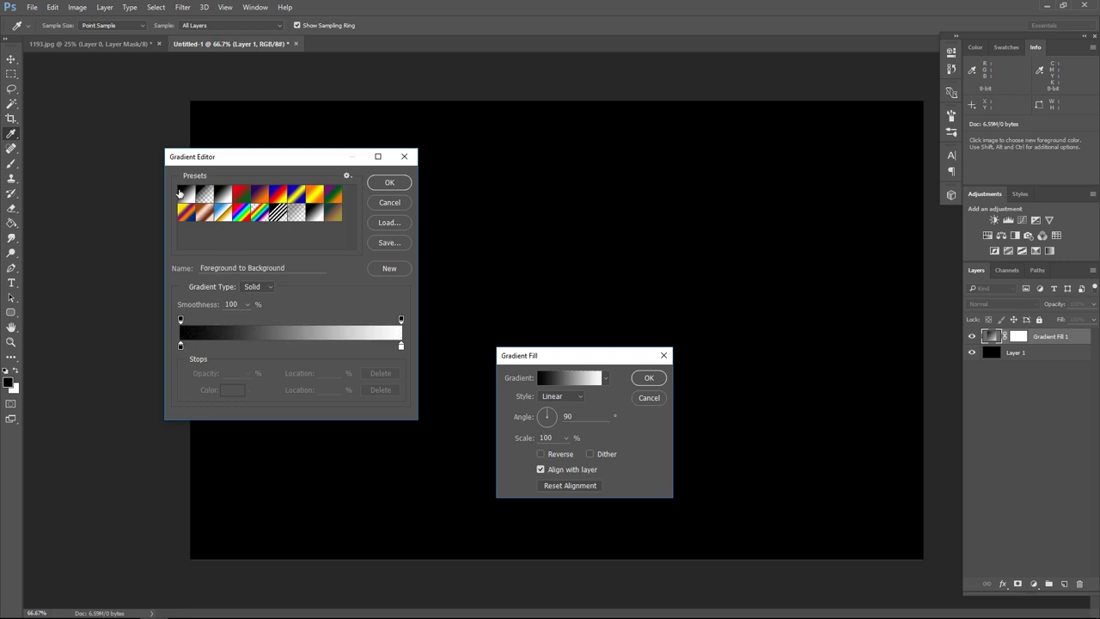
click(180, 346)
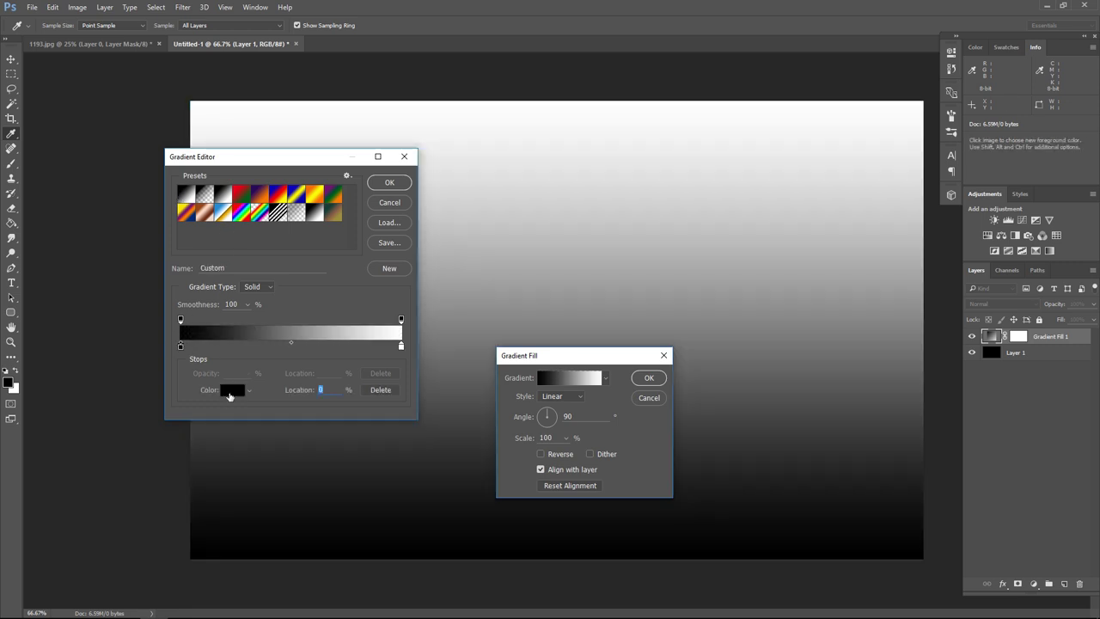
click(231, 390)
click(326, 530)
drag(326, 530, 273, 550)
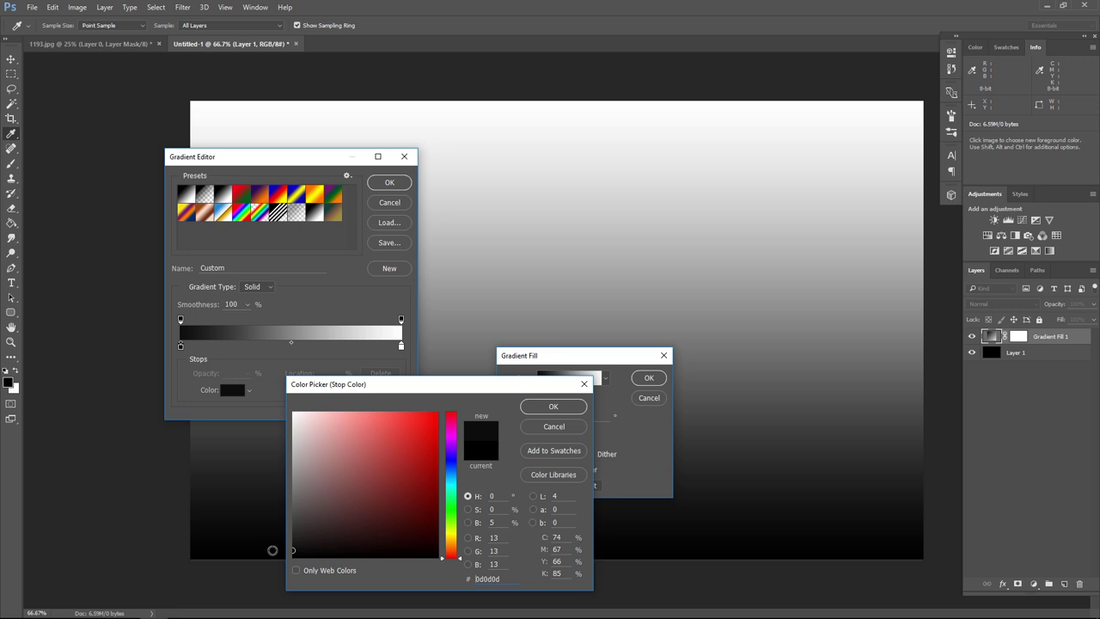
click(554, 406)
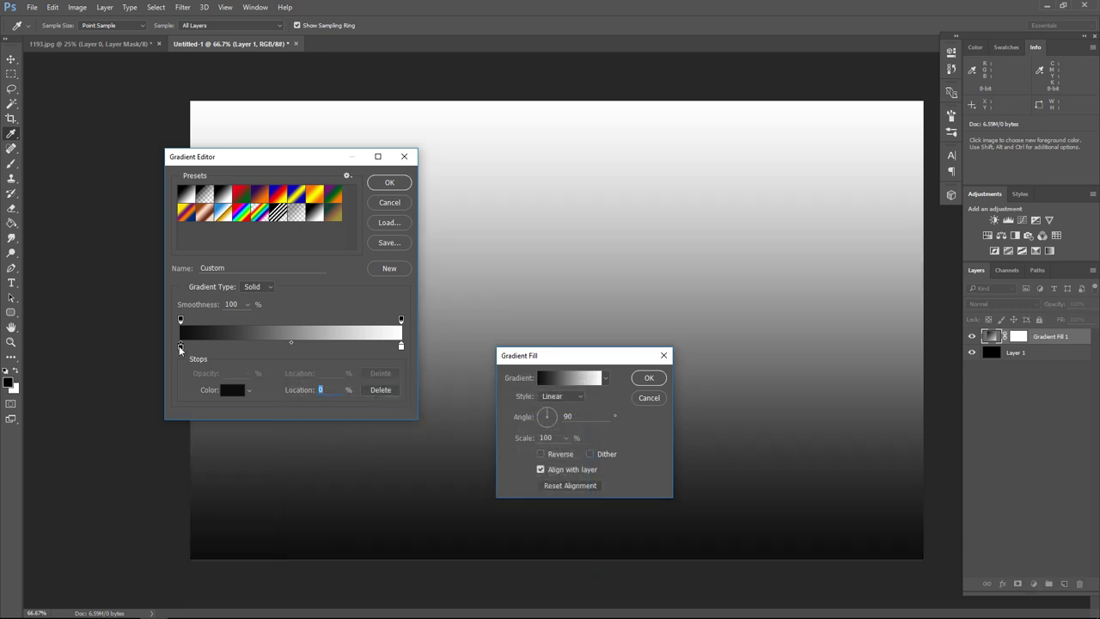
drag(179, 348, 173, 366)
- Set the right gradient stop to dark grey and accept the edited gradient
click(401, 346)
click(230, 397)
mouse_move(402, 523)
mouse_down()
mouse_move(247, 491)
mouse_move(243, 503)
mouse_up()
click(554, 407)
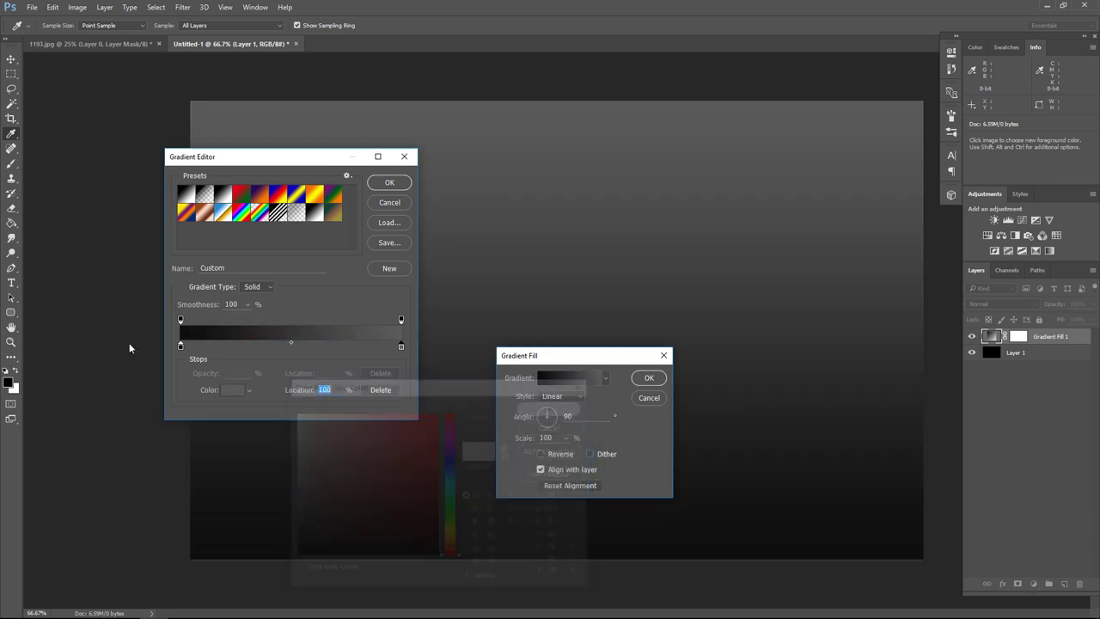
click(180, 345)
click(232, 392)
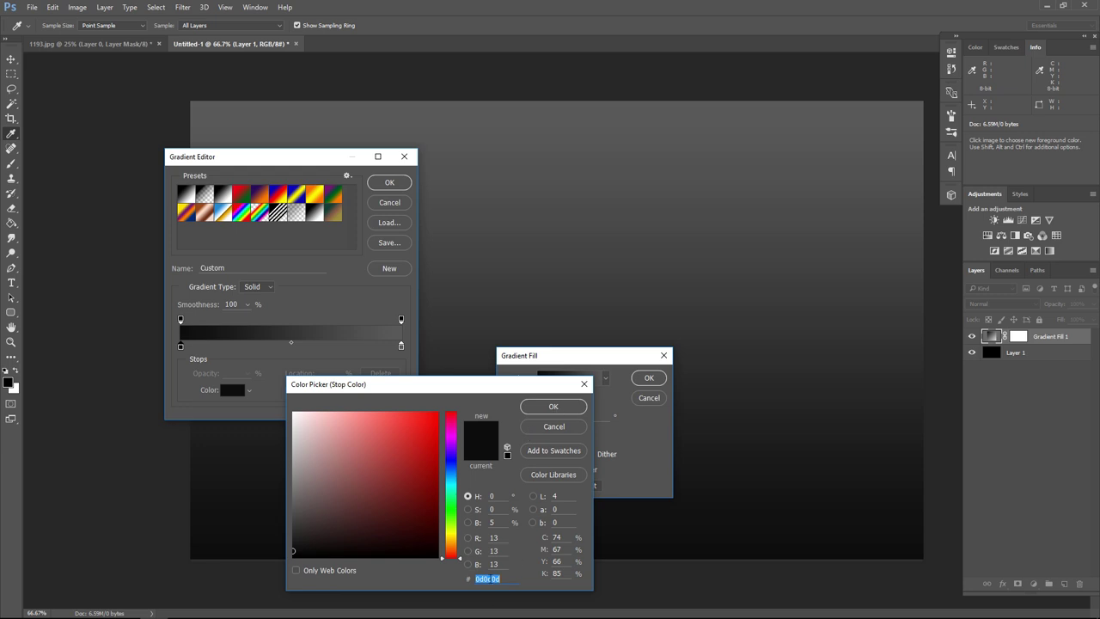
click(576, 404)
click(387, 186)
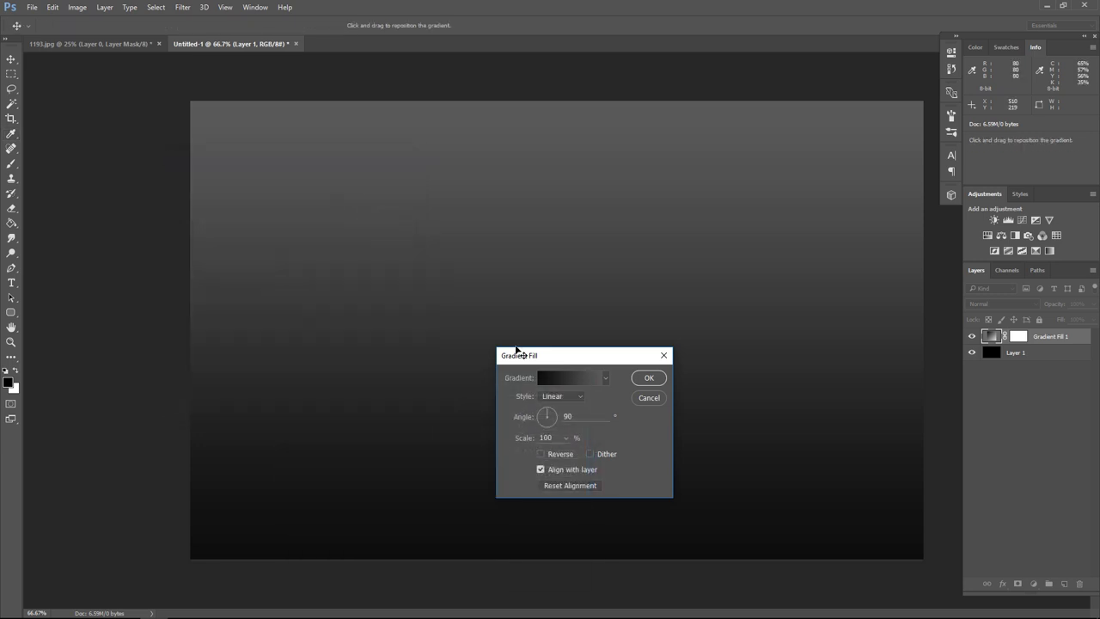
- Make the gradient radial and reversed at 122% scale, shifted slightly downward
click(565, 399)
click(560, 416)
click(541, 456)
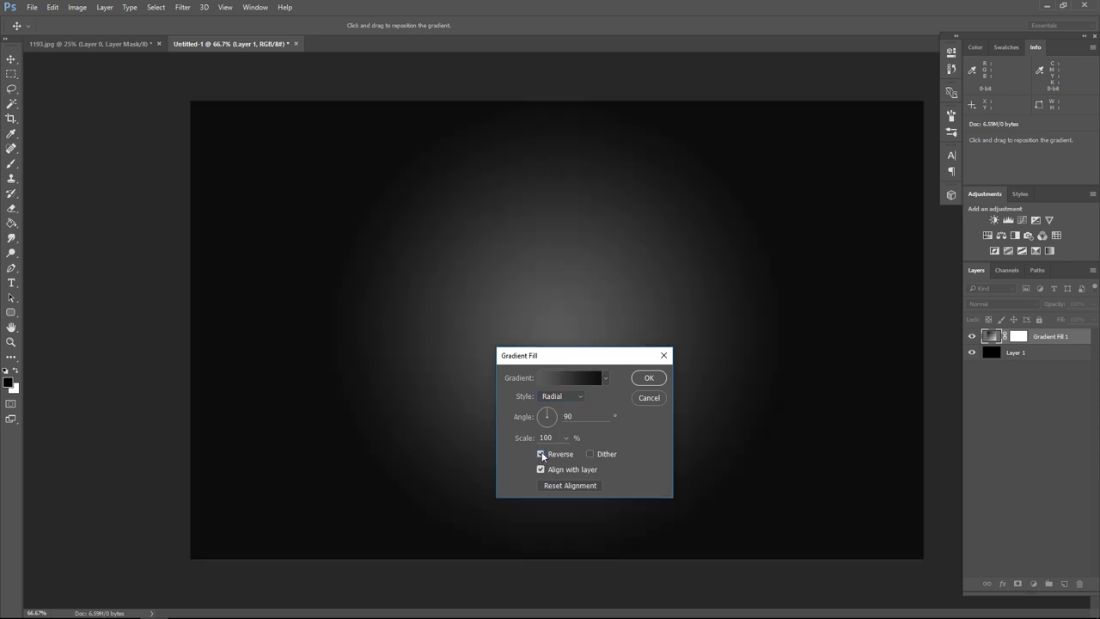
click(567, 438)
drag(568, 451, 569, 451)
drag(564, 452, 566, 453)
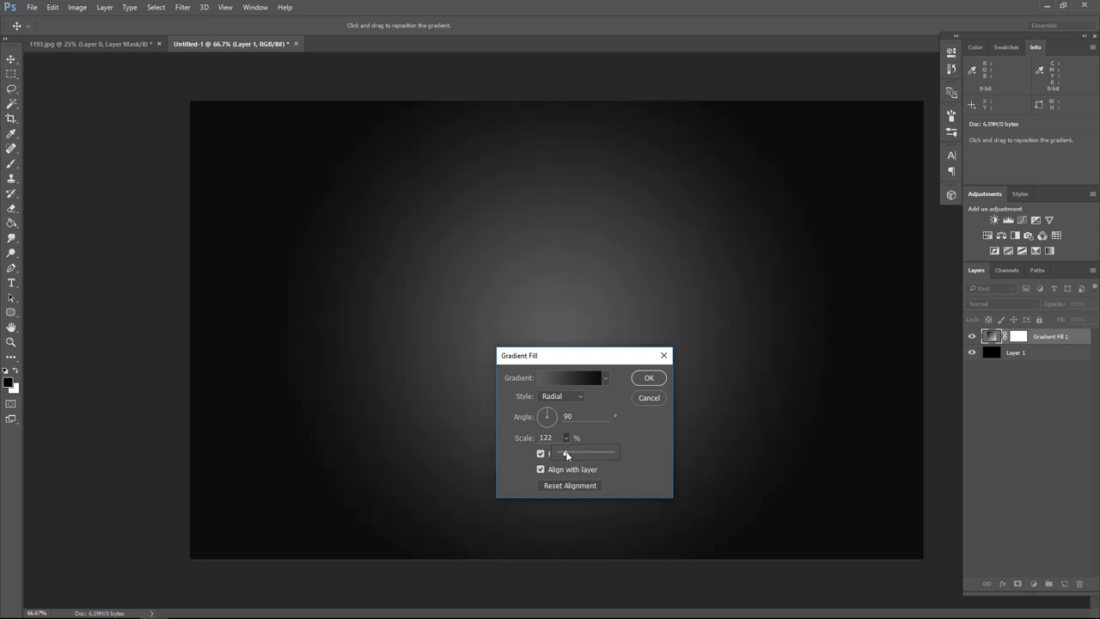
drag(584, 267, 604, 321)
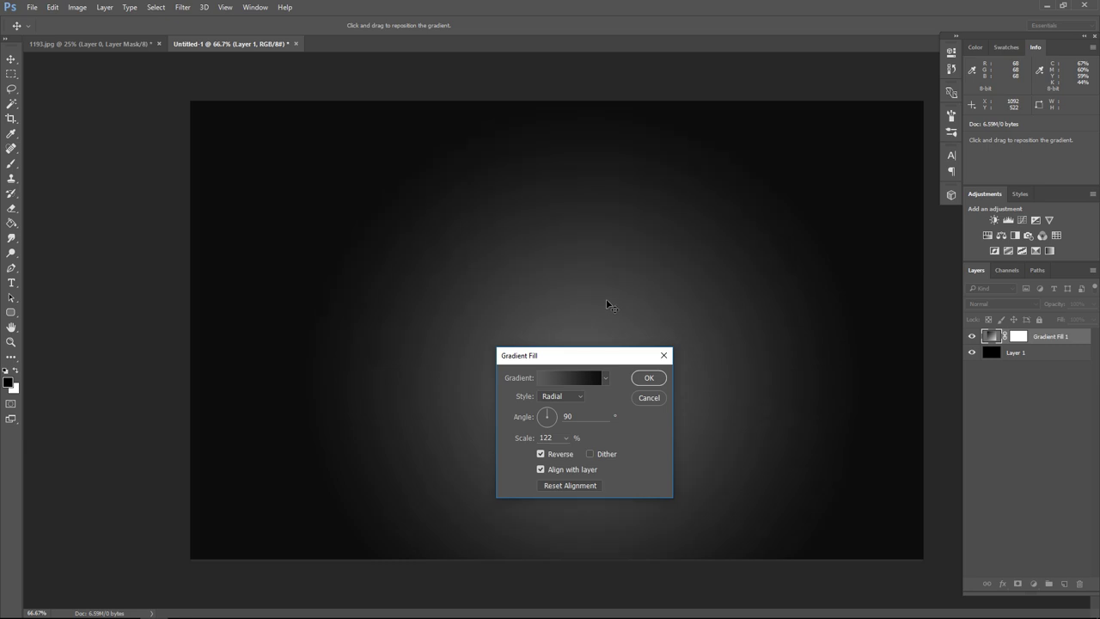
click(651, 379)
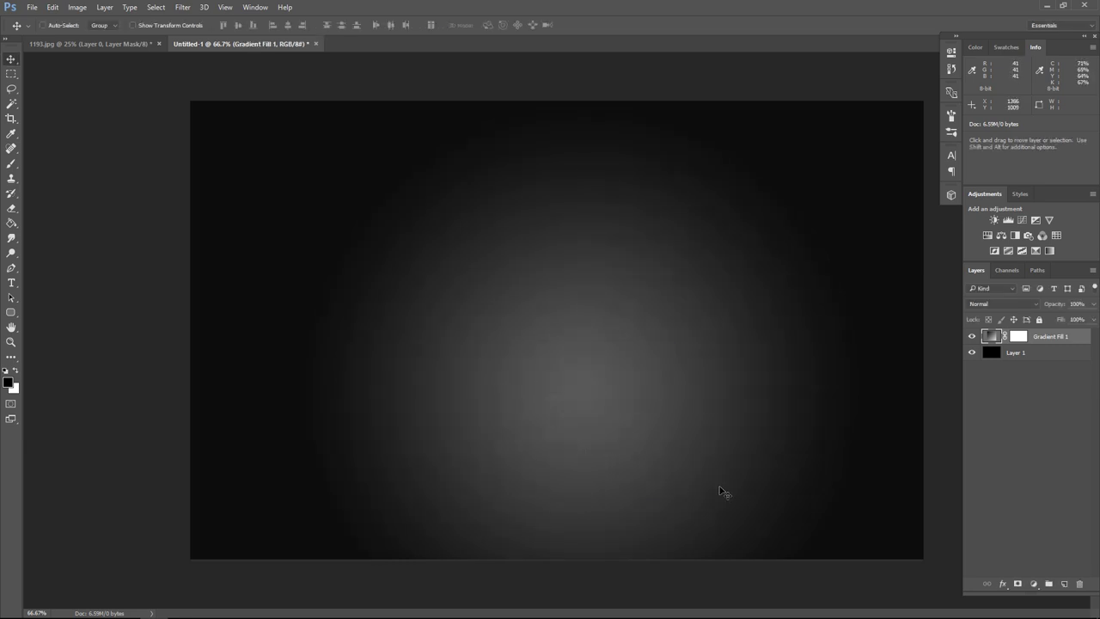
- Bring the player cutout from 1193.jpg into Untitled-1 and scale it to about 31%
click(82, 44)
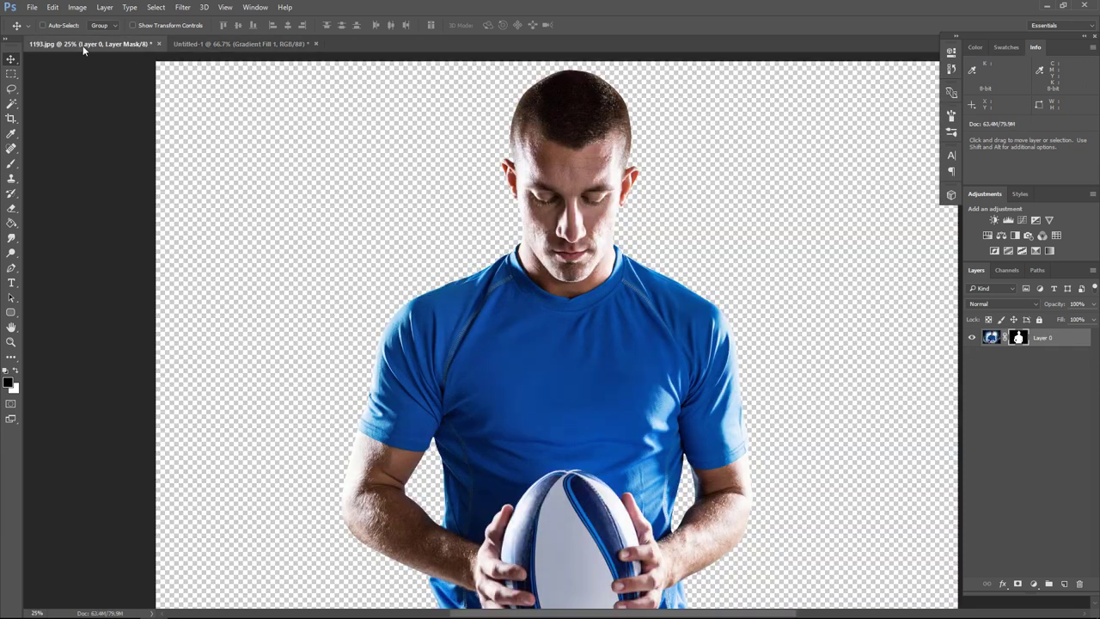
mouse_move(563, 251)
mouse_down()
mouse_move(319, 153)
mouse_move(582, 315)
mouse_up()
key(ctrl+t)
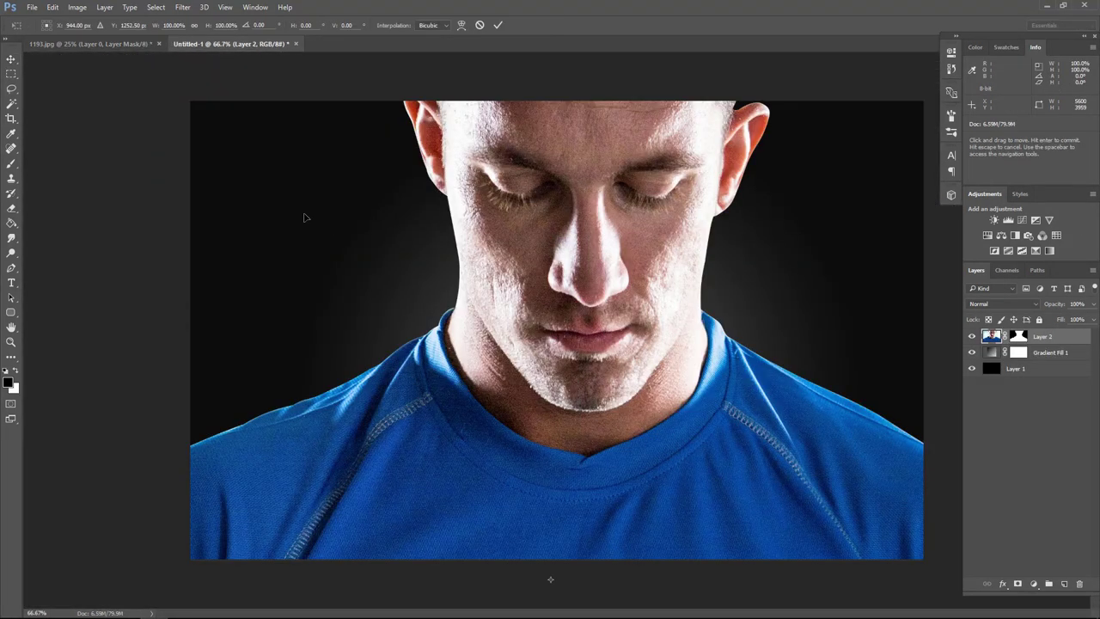
drag(304, 218, 585, 438)
mouse_move(361, 334)
mouse_down()
mouse_move(653, 393)
mouse_move(351, 341)
mouse_up()
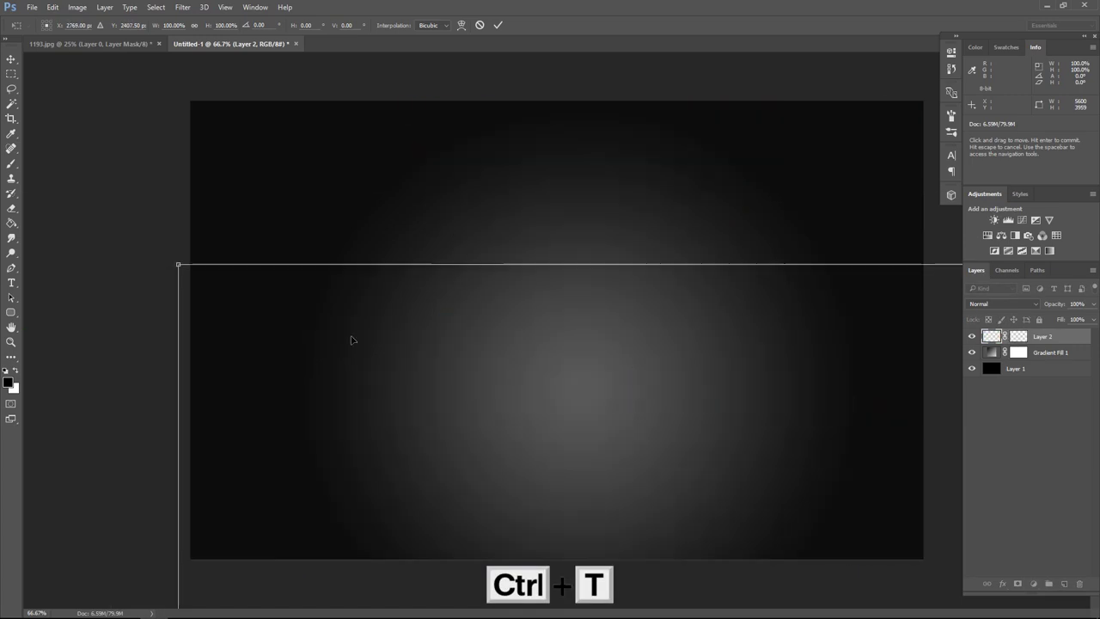
mouse_move(178, 264)
mouse_down()
mouse_move(416, 266)
mouse_move(478, 355)
mouse_up()
mouse_move(613, 428)
mouse_down()
mouse_move(440, 201)
mouse_move(422, 221)
mouse_move(422, 209)
mouse_up()
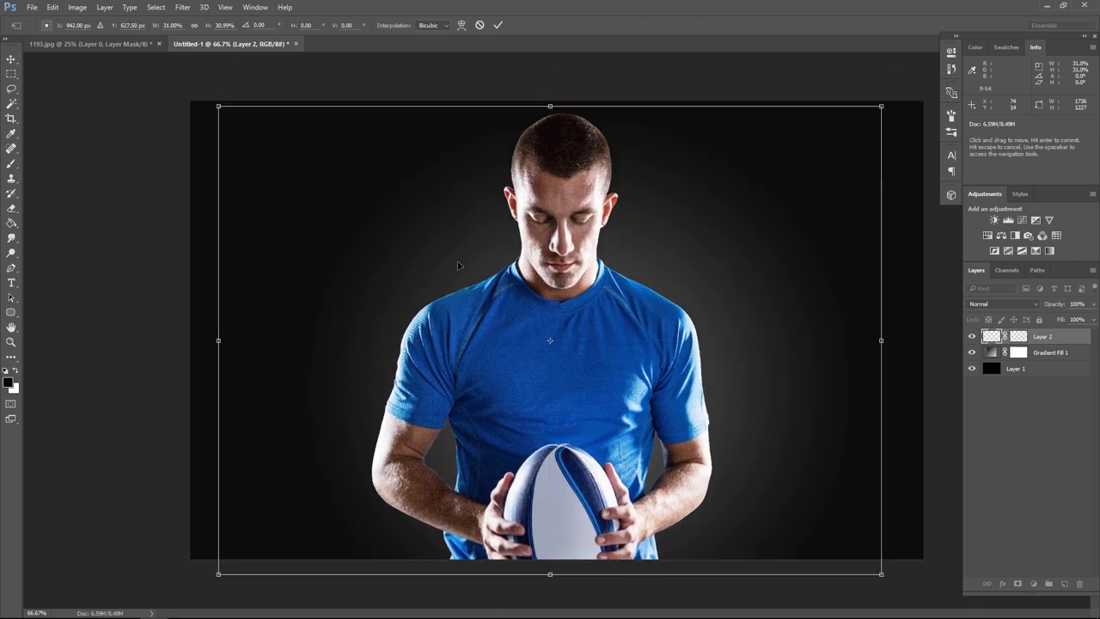
drag(458, 265, 465, 265)
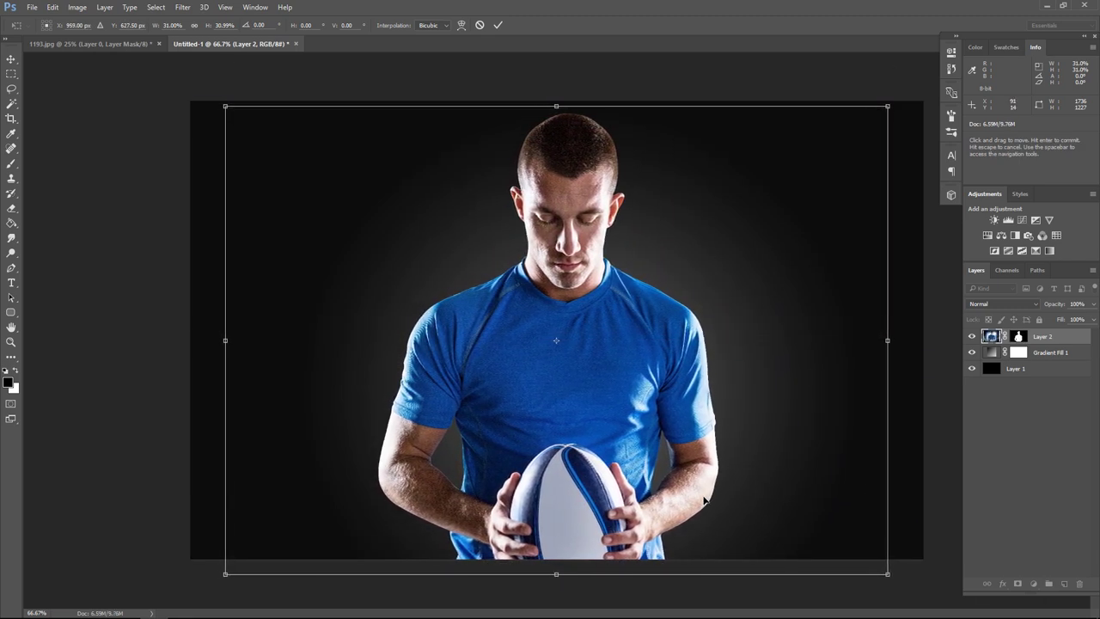
- Nudge the player right and up to centre him and apply the transform
key(Right)
key(Right)
key(Right)
key(Right)
key(Right)
key(Right)
key(Up)
key(Up)
key(Up)
key(Up)
key(Up)
key(Up)
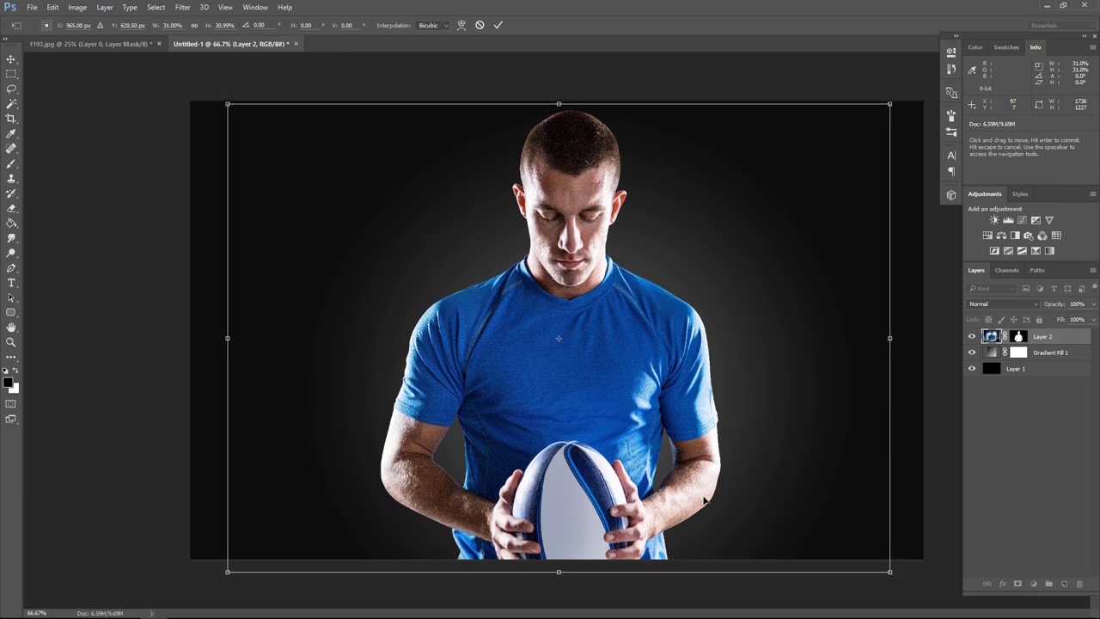
key(Up)
key(Right)
key(Up)
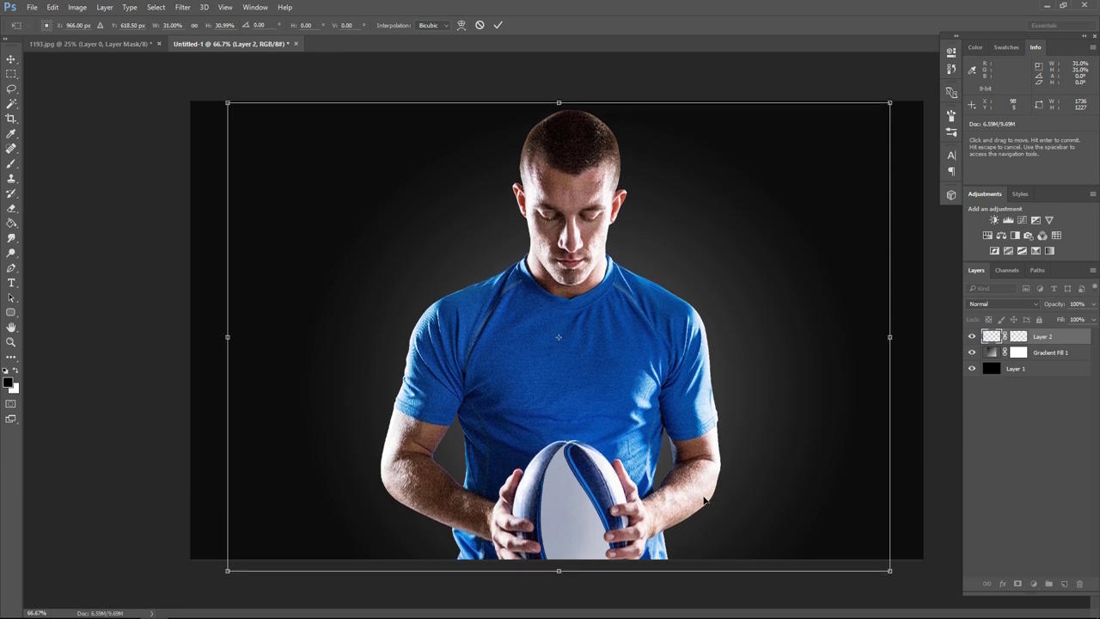
key(Right)
key(Right)
key(Right)
key(Right)
key(Right)
key(Right)
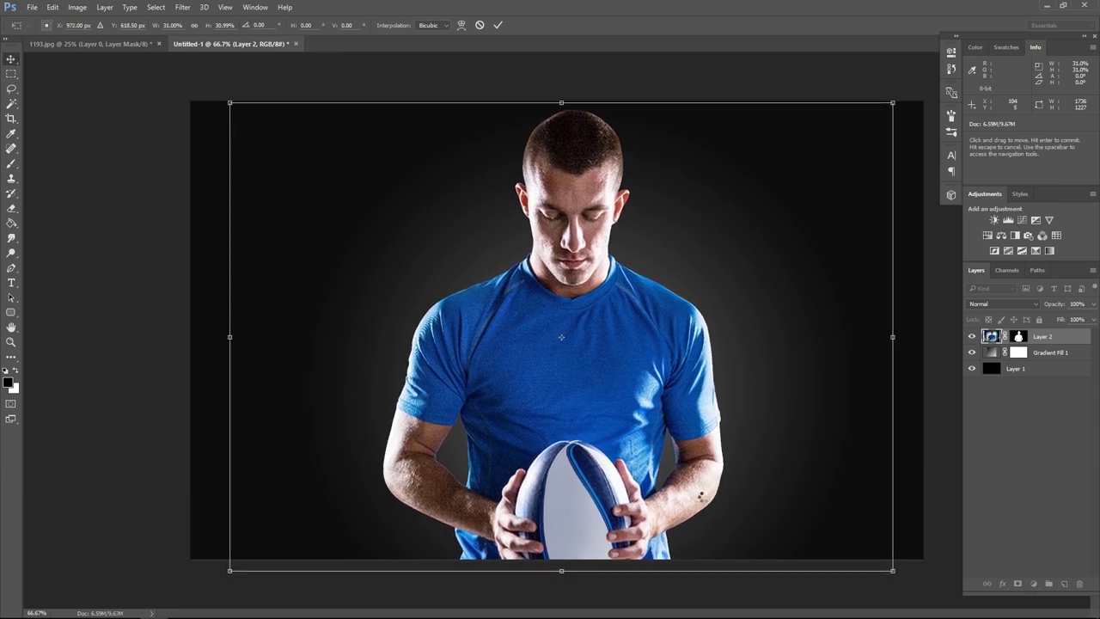
key(Return)
key(Right)
key(Right)
key(Right)
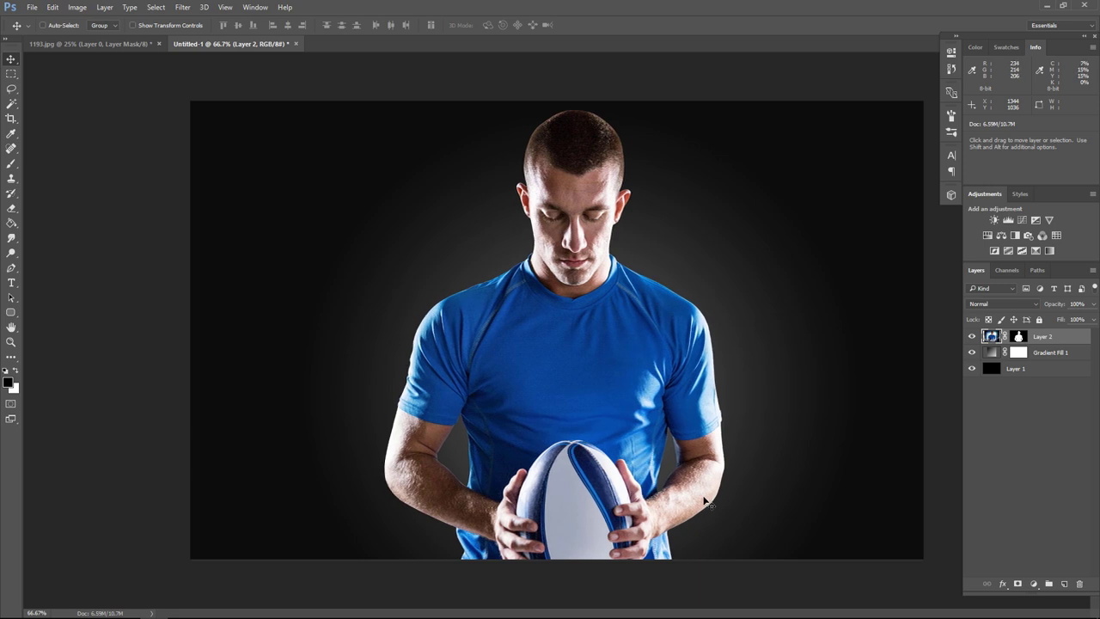
key(Left)
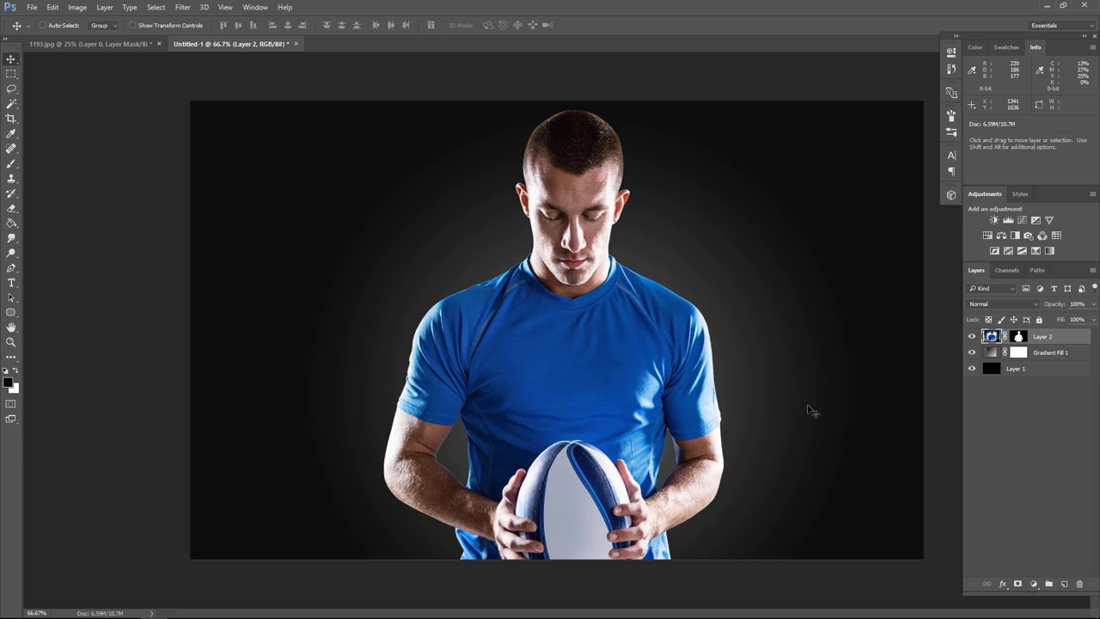
- Widen Gradient Fill 1's scale to about 166%, then make Layer 2 active
double_click(993, 353)
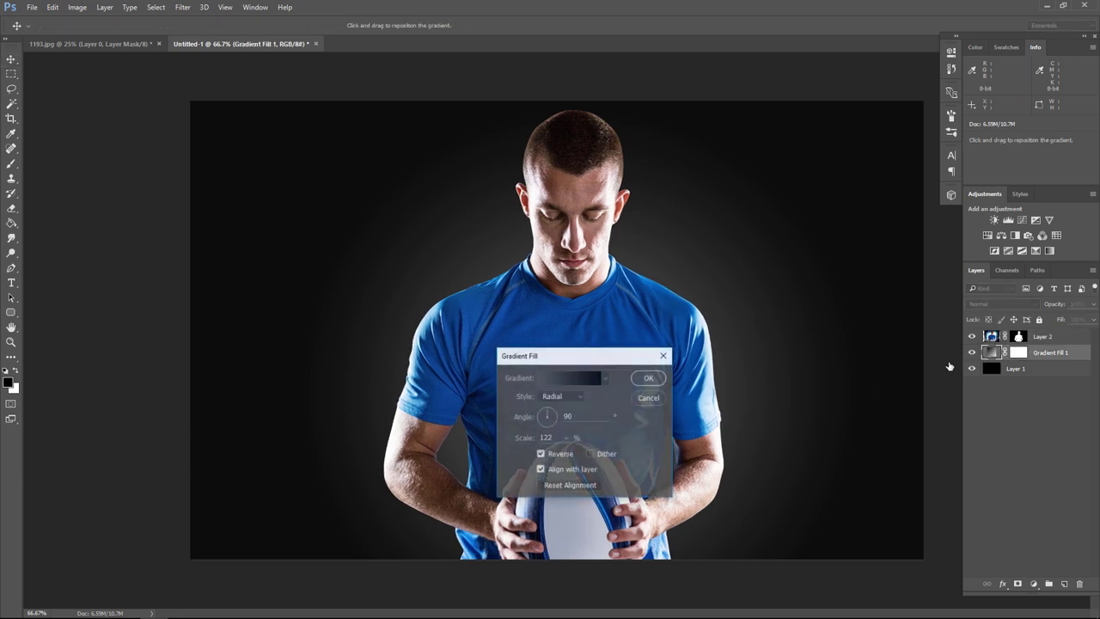
click(554, 378)
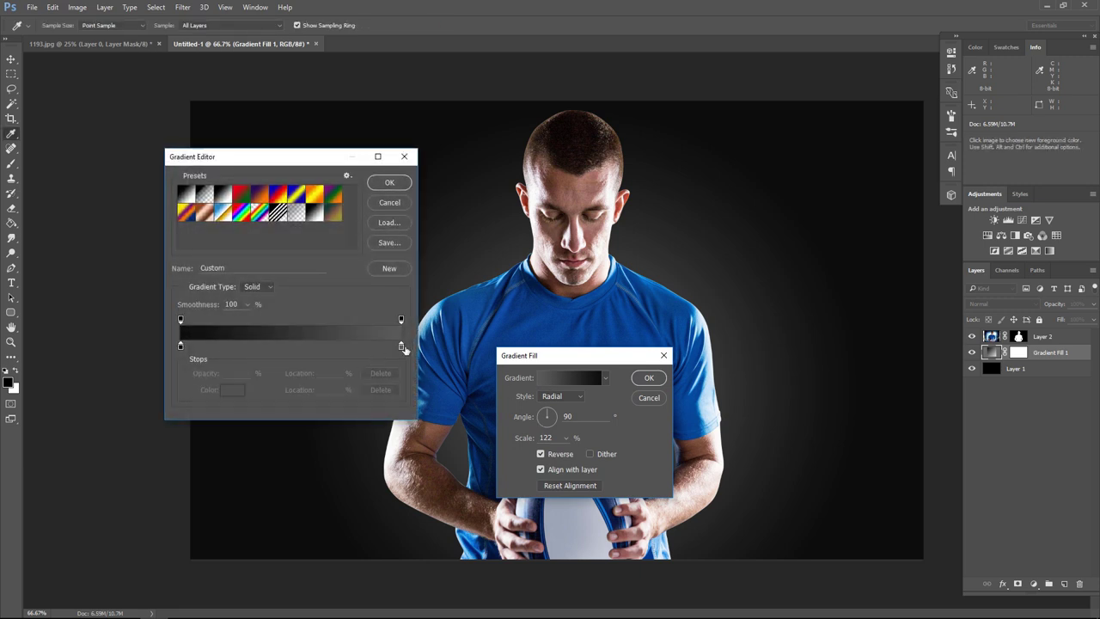
click(388, 185)
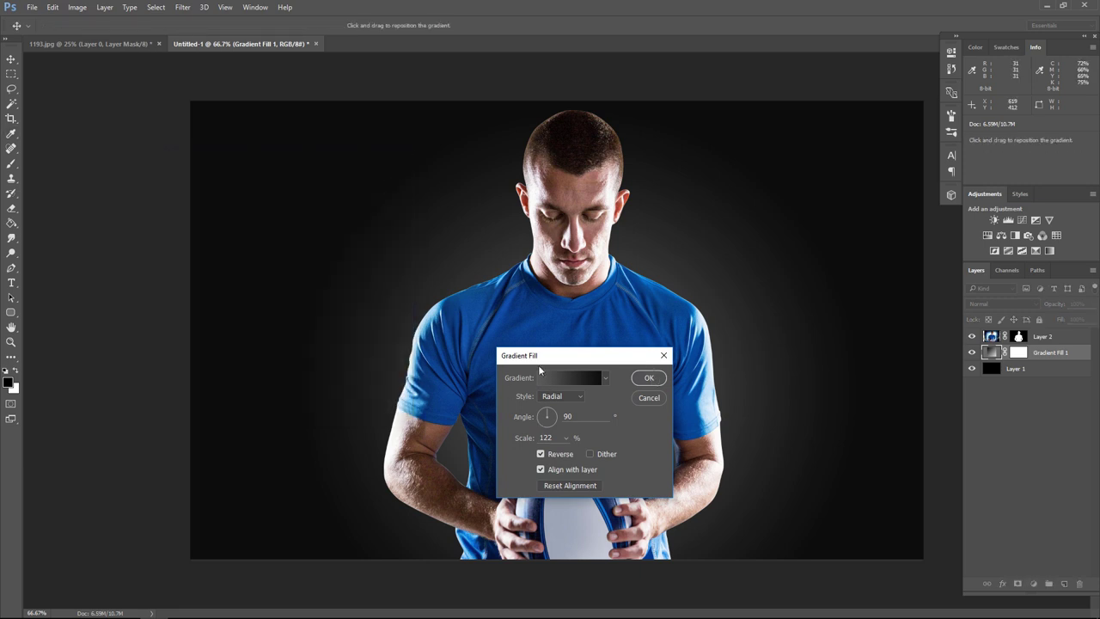
drag(565, 437, 567, 455)
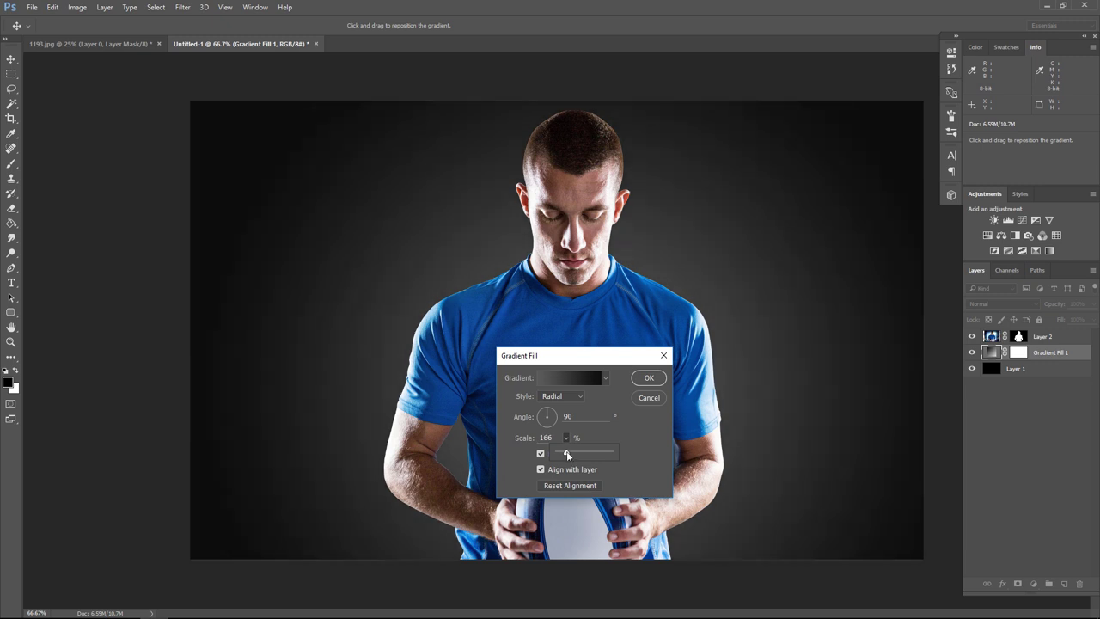
click(649, 379)
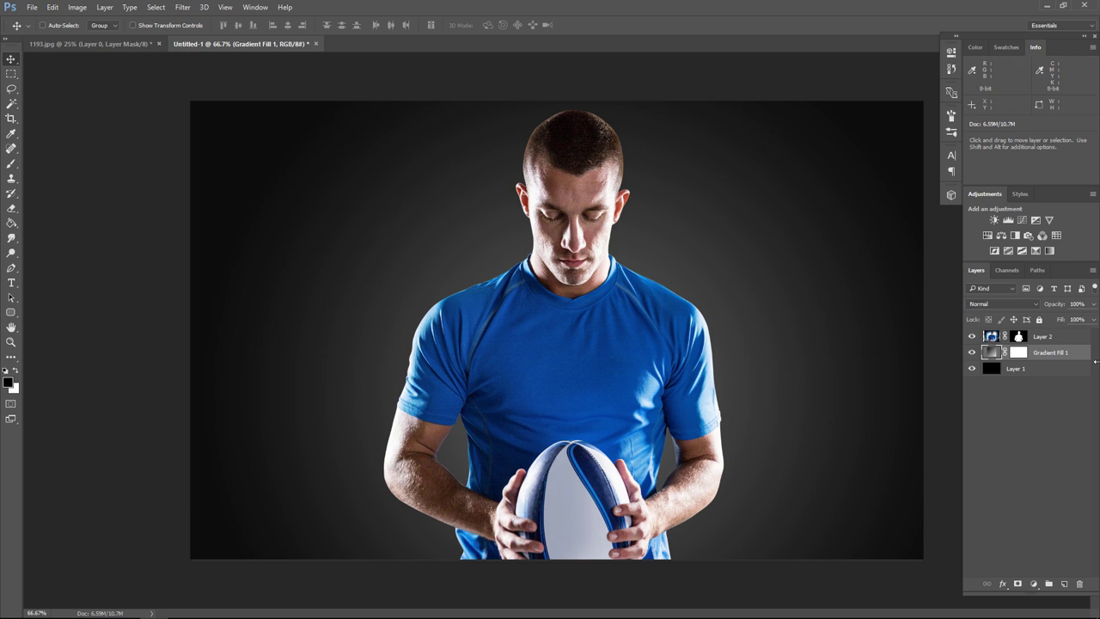
click(1066, 341)
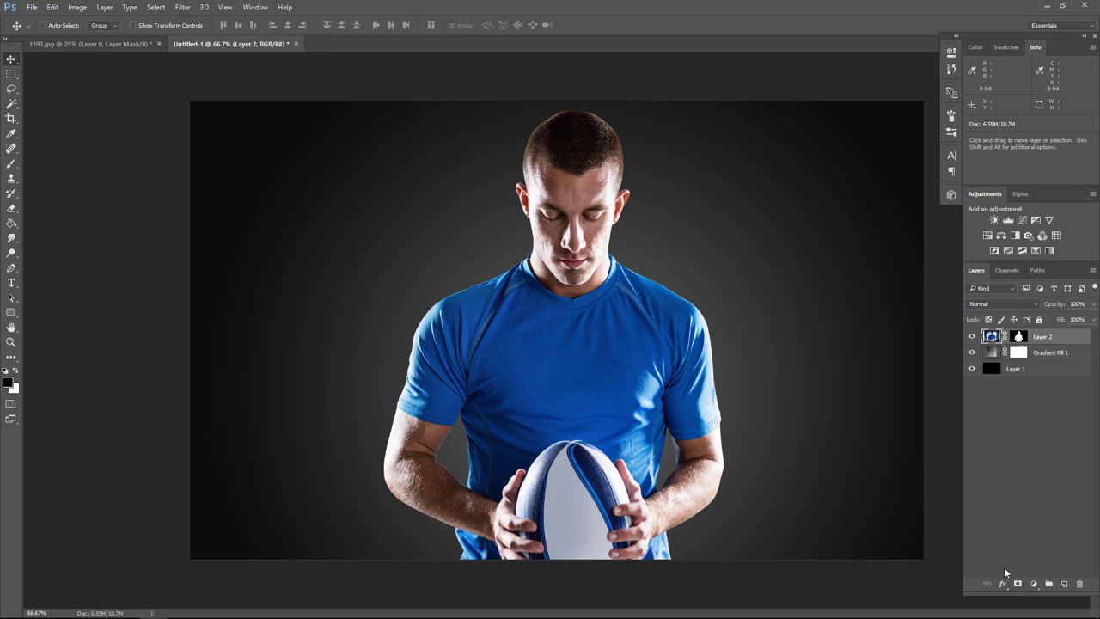
- Add a Levels layer clipped to the player with output white lowered to 197
click(1033, 583)
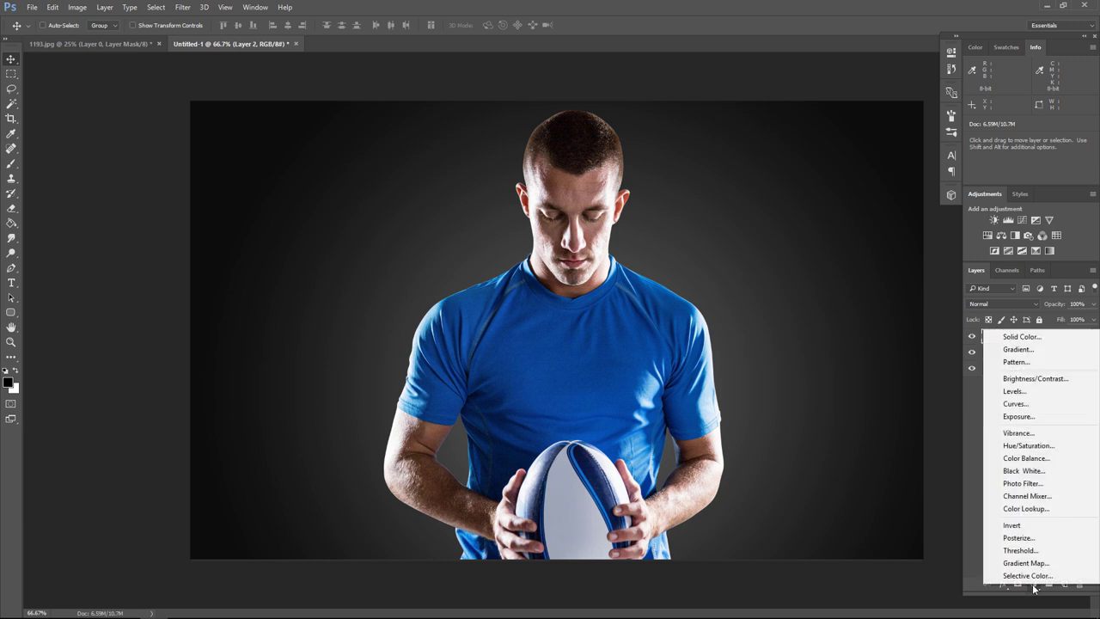
click(1039, 392)
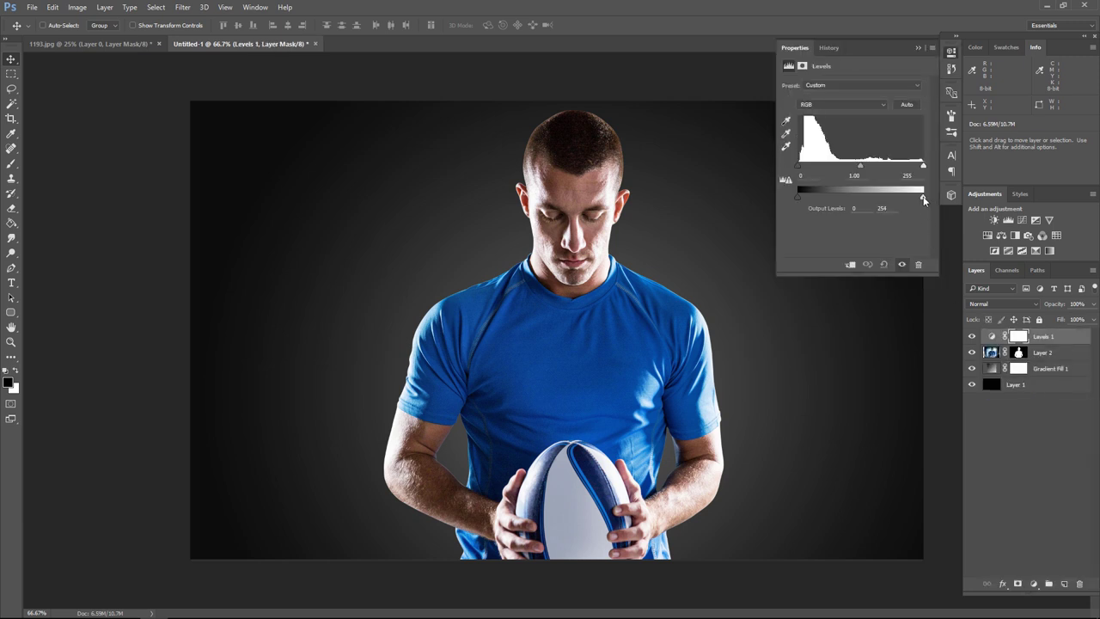
drag(922, 199, 932, 200)
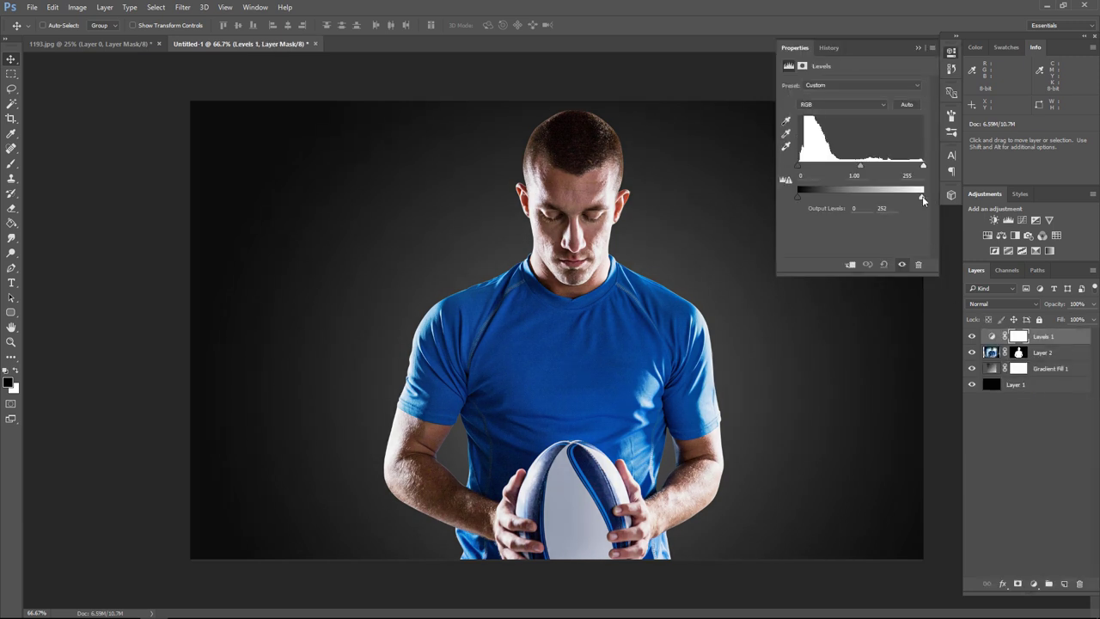
click(850, 264)
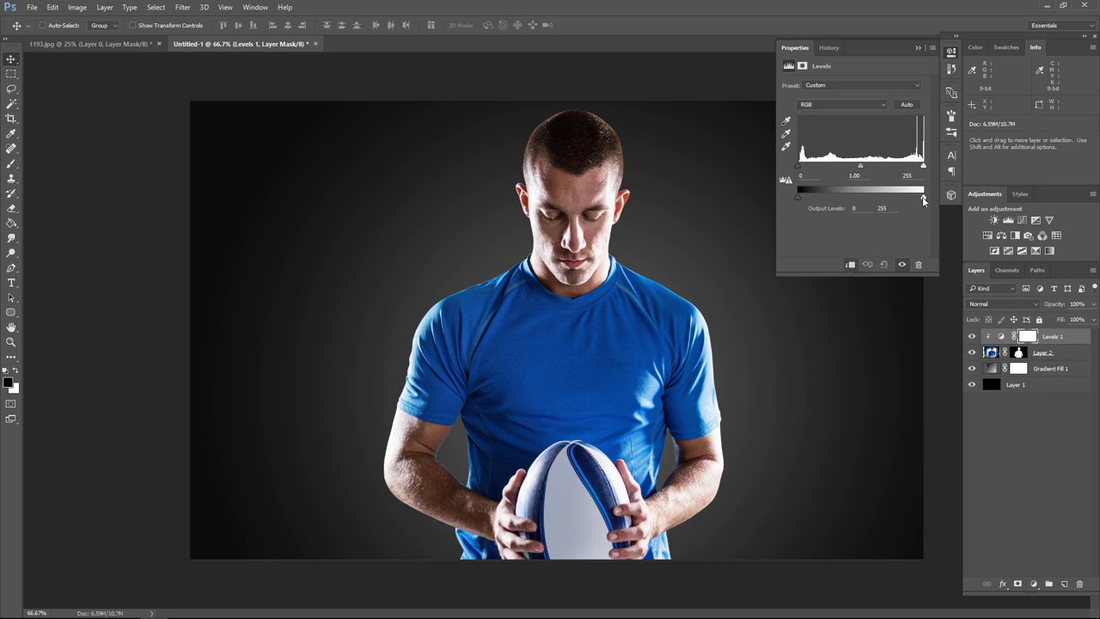
drag(922, 200, 905, 201)
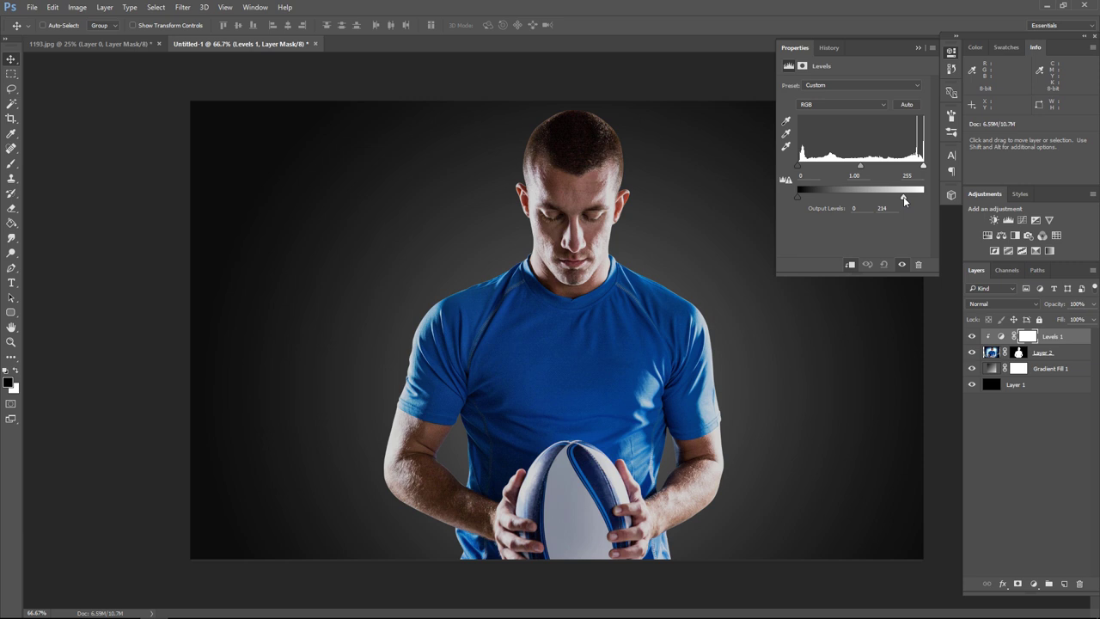
mouse_move(909, 200)
mouse_down()
mouse_move(895, 200)
mouse_move(904, 199)
mouse_up()
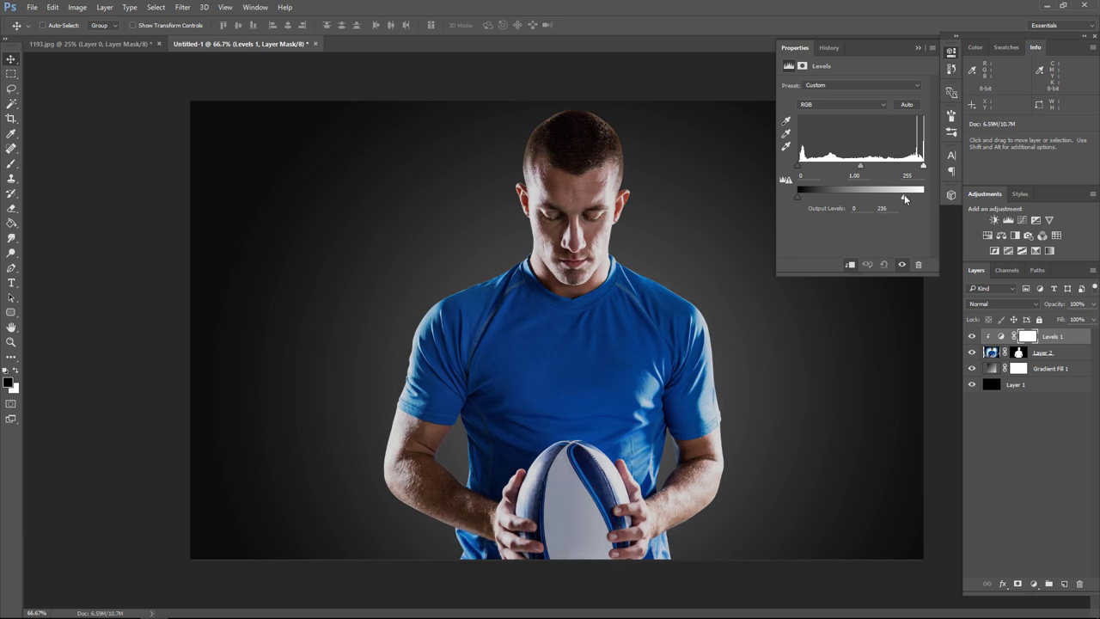
click(917, 48)
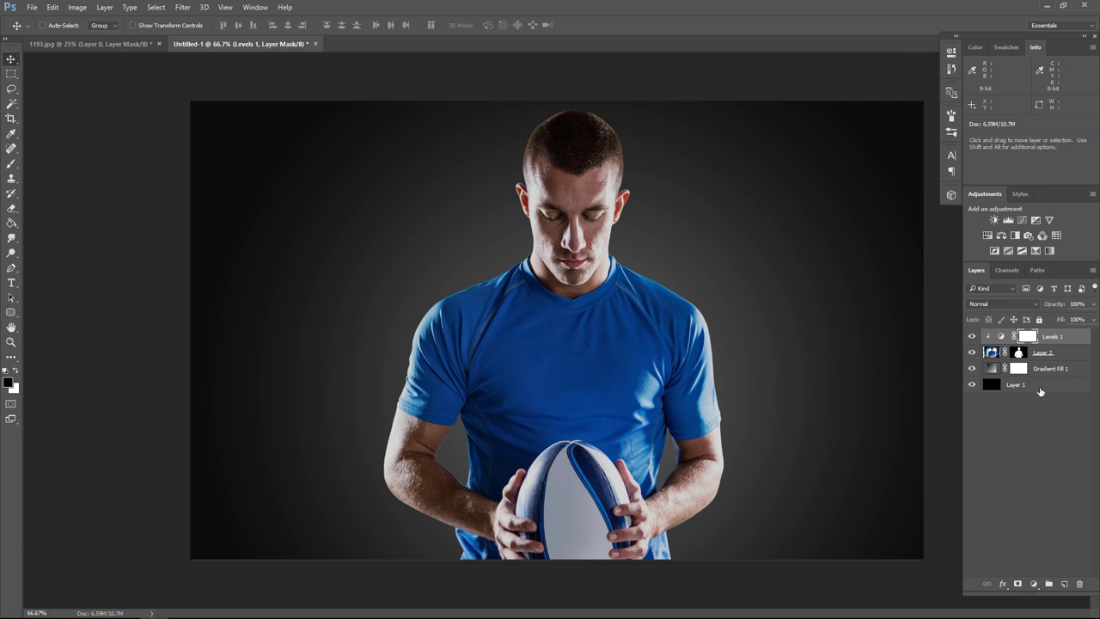
- Add a clipped Hue/Saturation layer with saturation -21 and lightness -9
click(1033, 583)
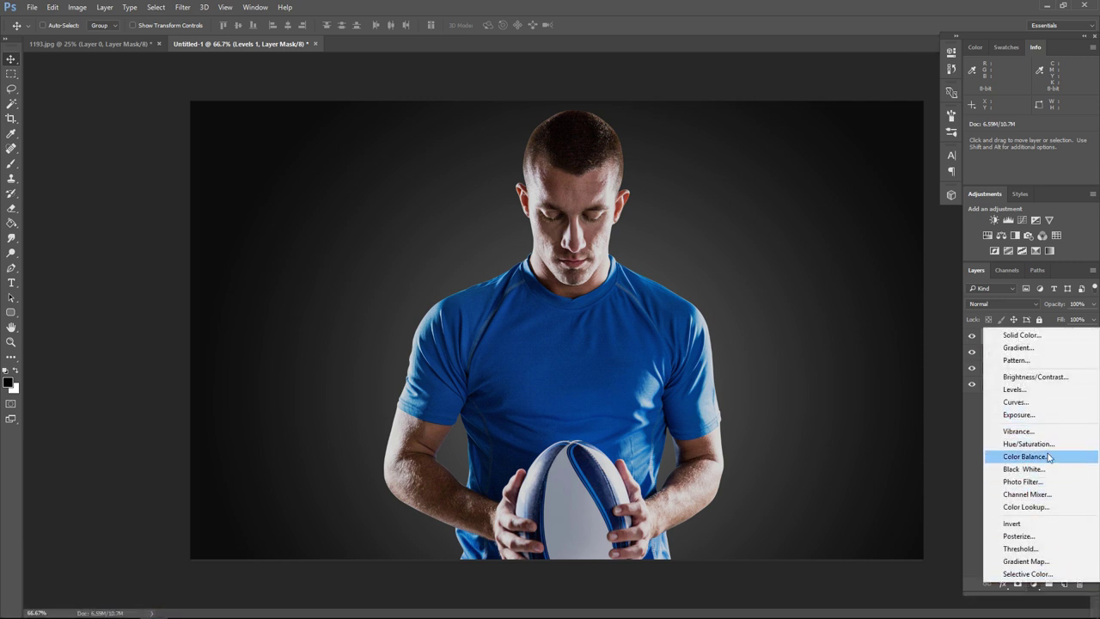
click(1027, 443)
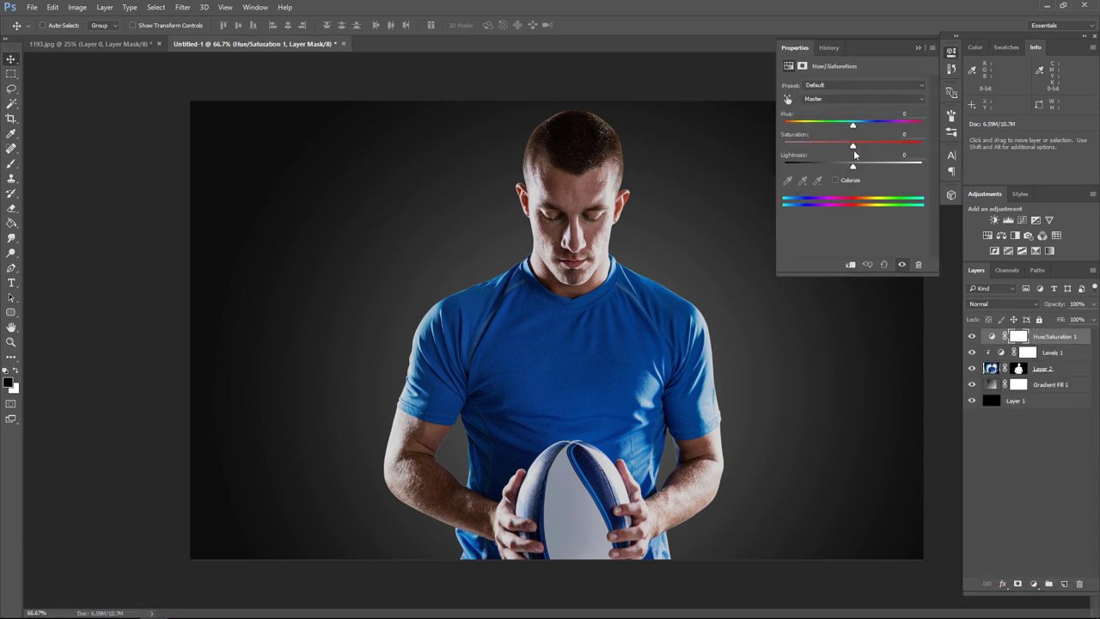
drag(854, 151, 840, 148)
drag(852, 167, 848, 170)
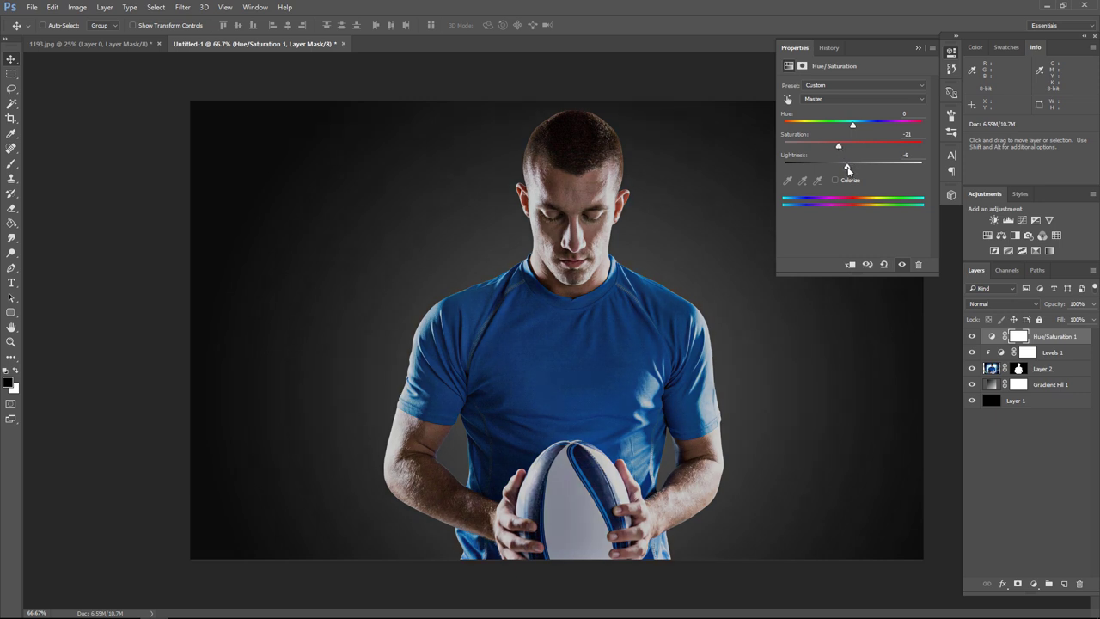
click(849, 266)
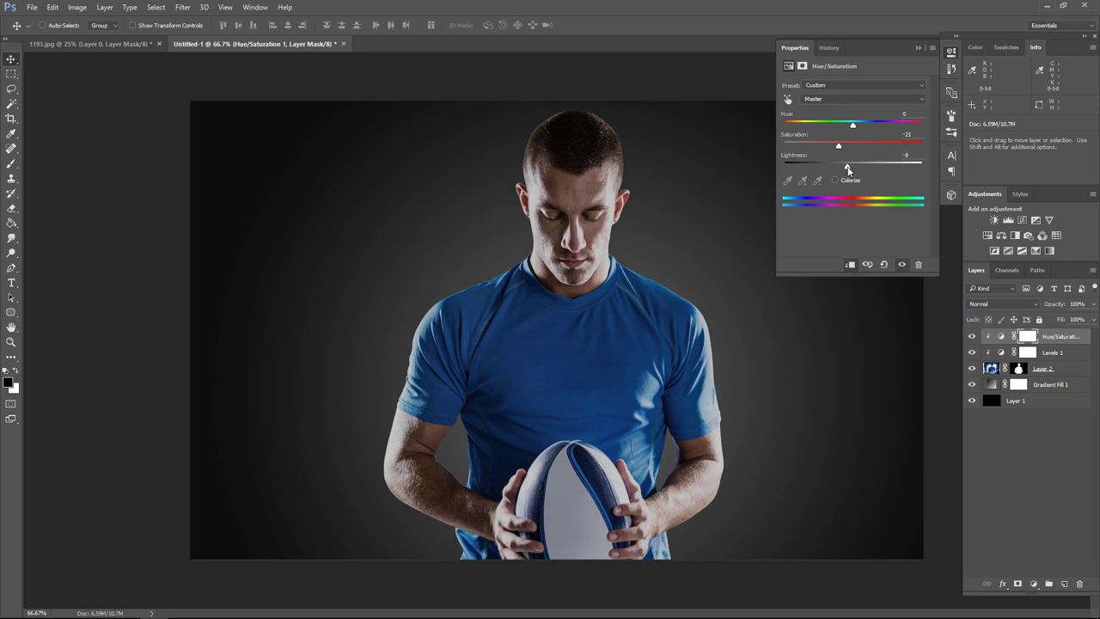
click(917, 48)
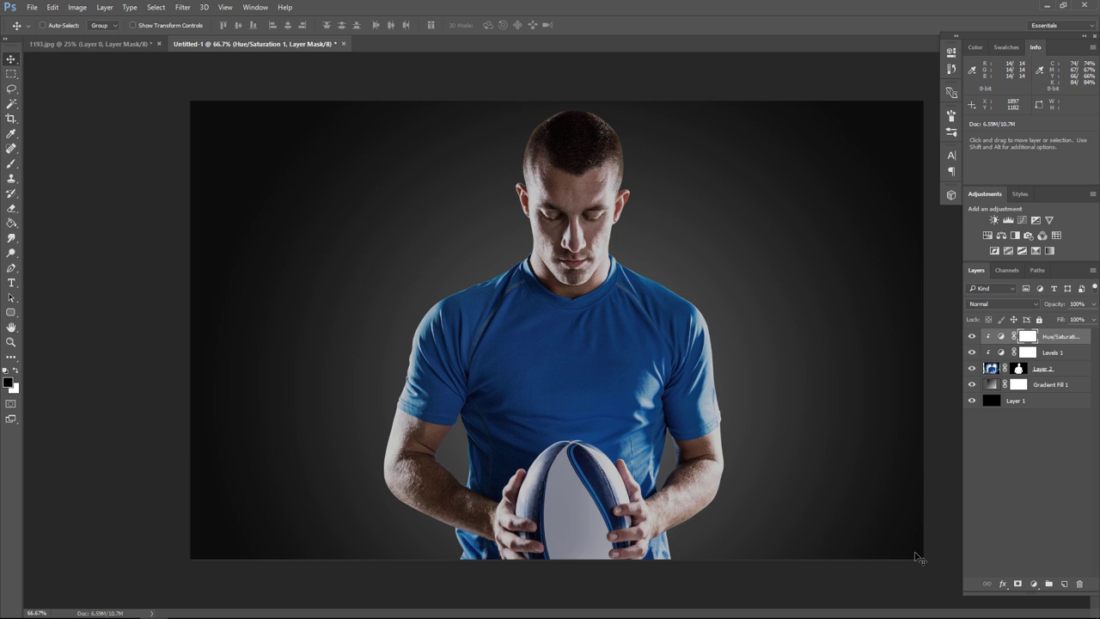
- Load the player's mask as a selection and add empty Layer 3 above Gradient Fill 1
alt+click(990, 384)
ctrl+click(1018, 369)
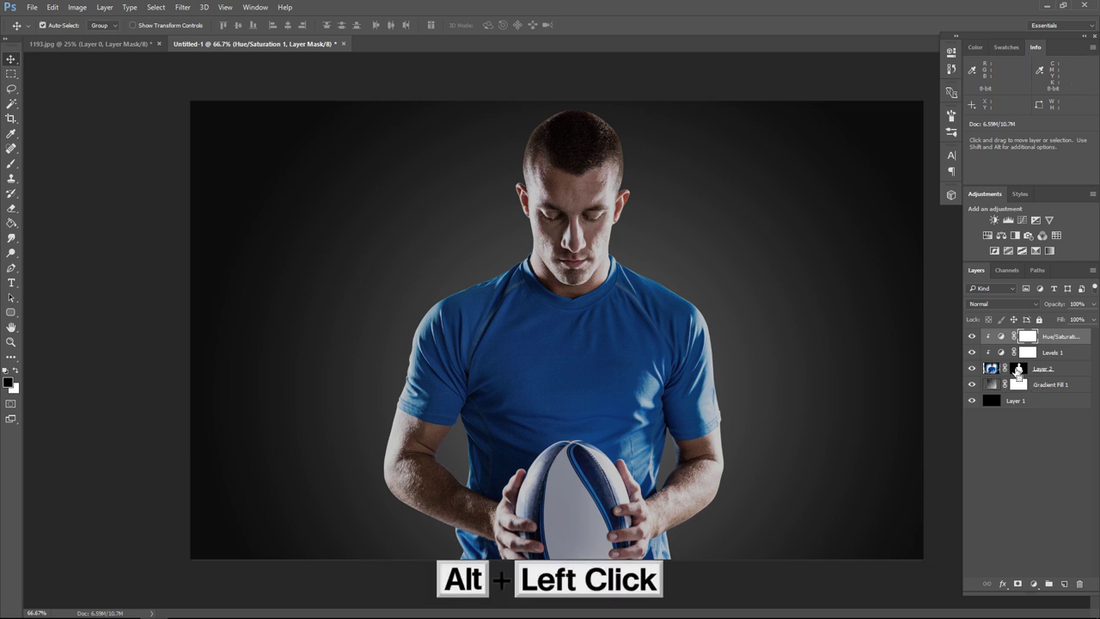
click(1049, 388)
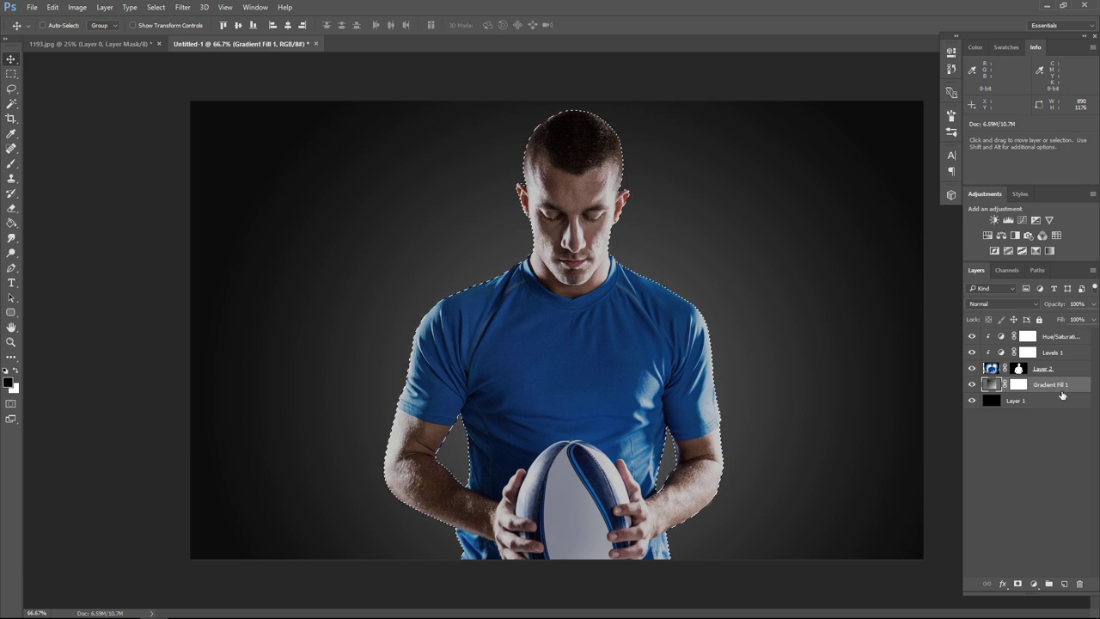
click(1063, 585)
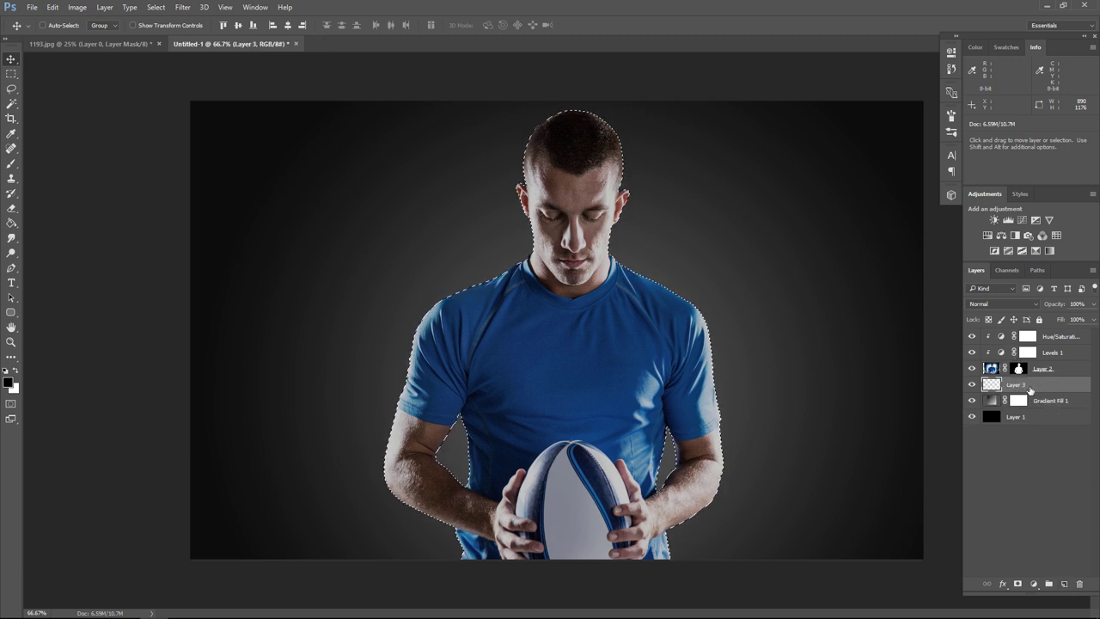
- Fill the player's silhouette selection on Layer 3 with pure white
click(17, 371)
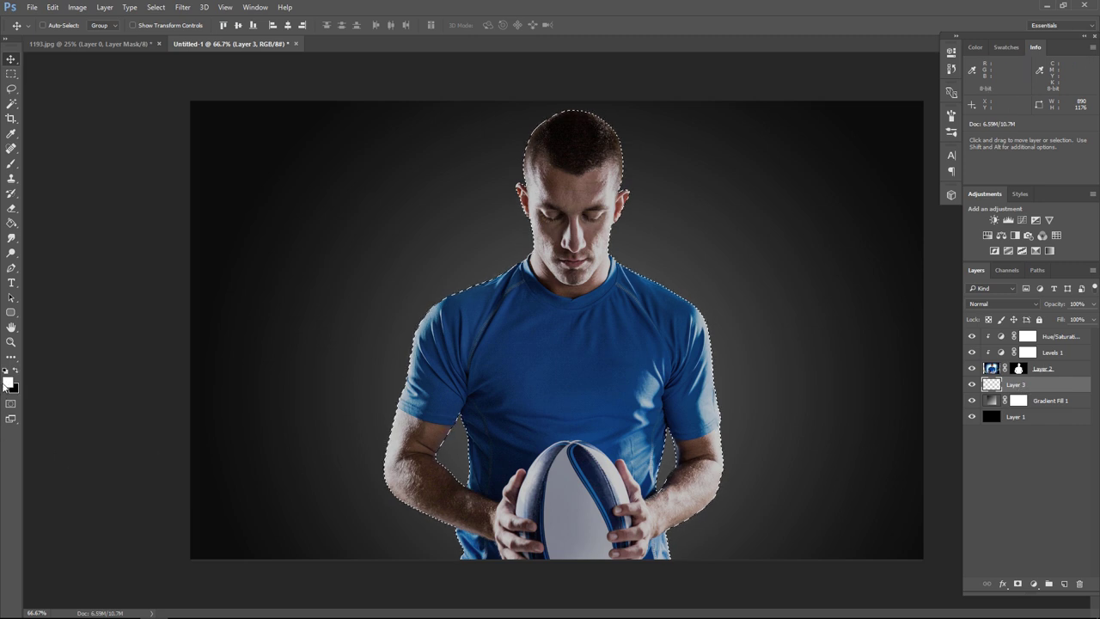
click(8, 382)
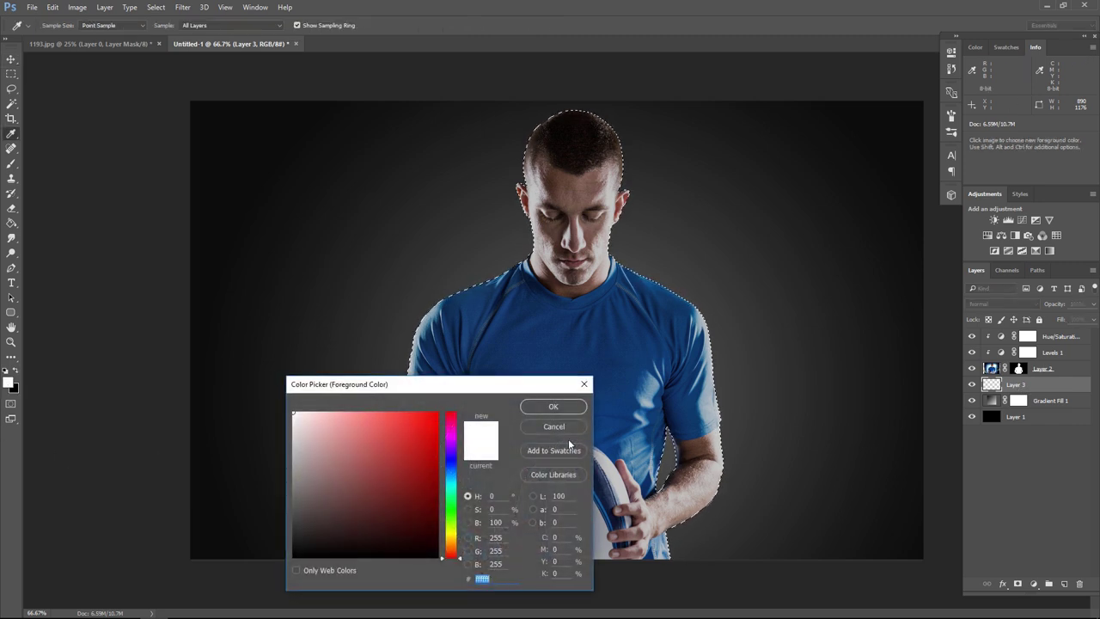
click(553, 407)
key(v)
key(alt+BackSpace)
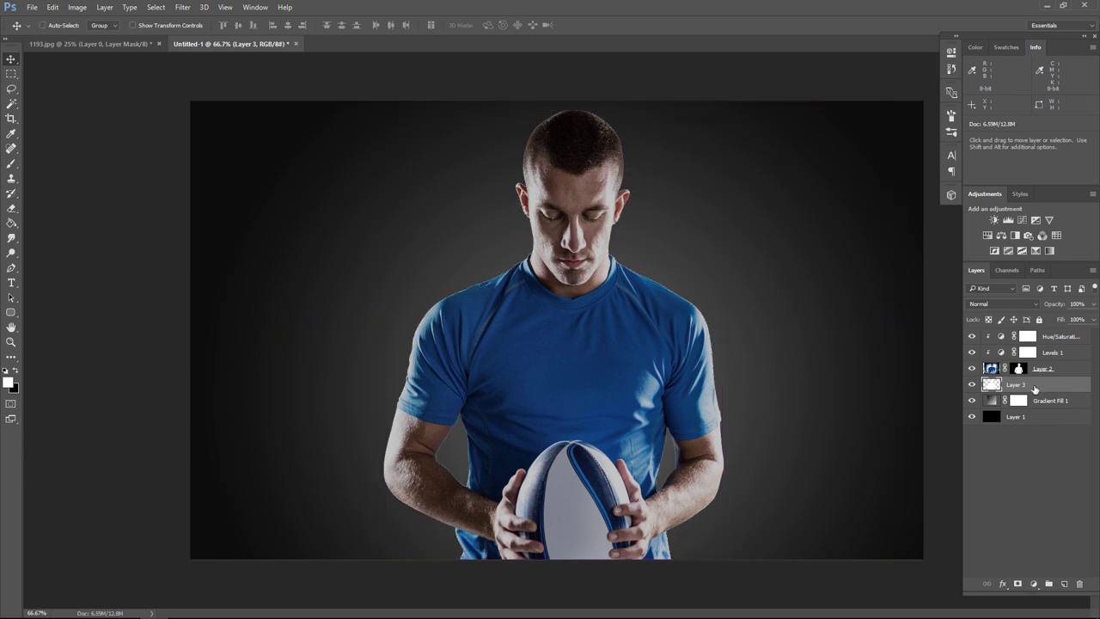
- Blur the white silhouette with a 64-pixel Gaussian Blur
click(183, 8)
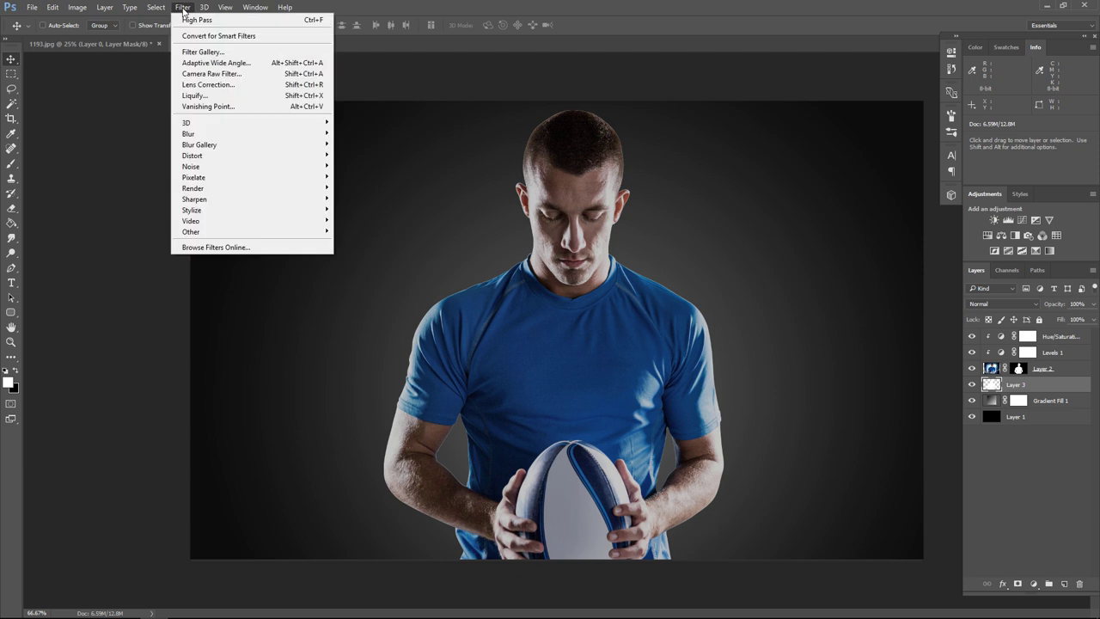
mouse_move(251, 133)
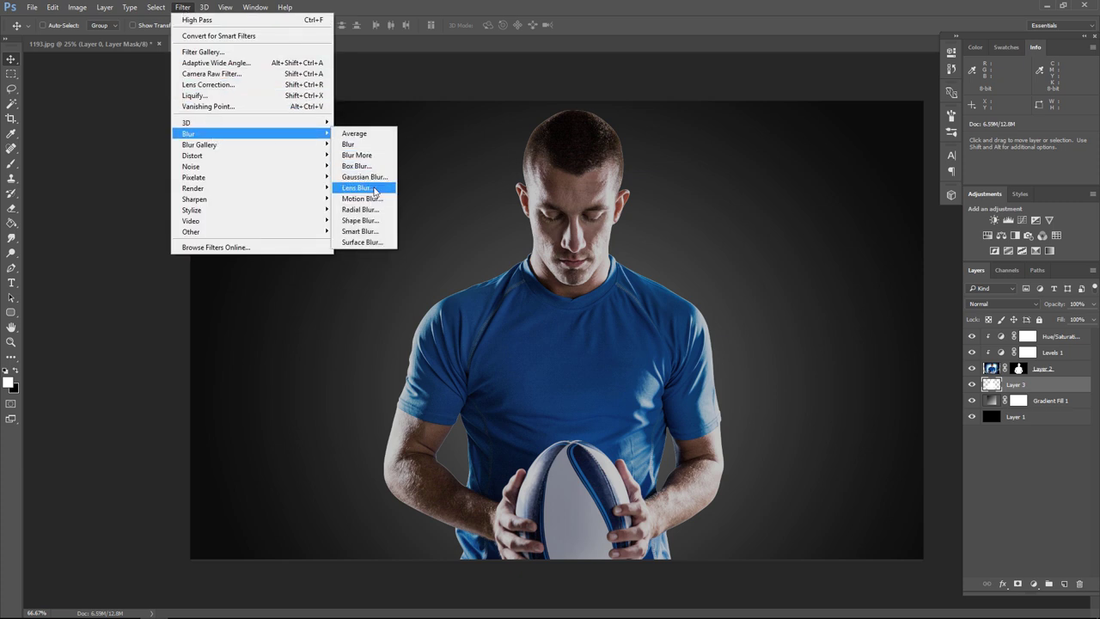
click(374, 177)
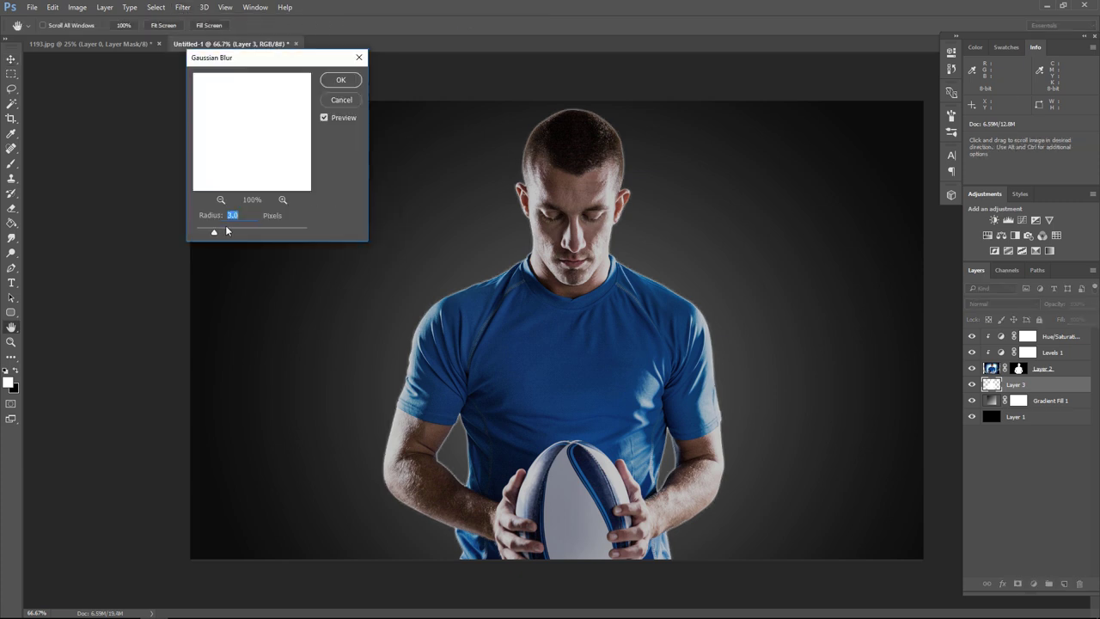
drag(225, 230, 256, 233)
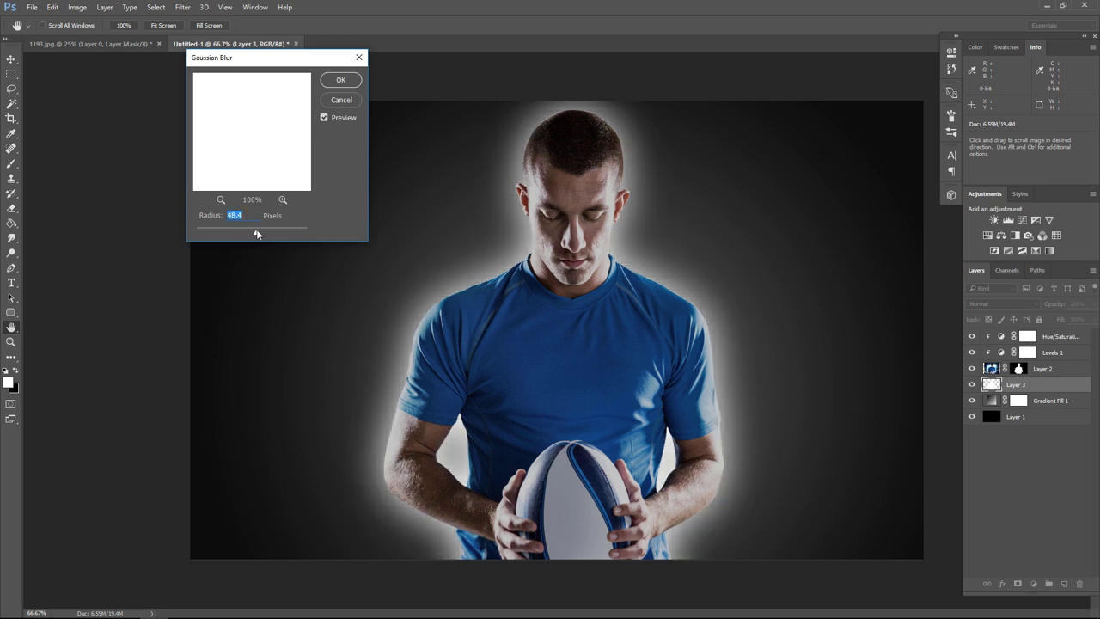
drag(257, 231, 260, 232)
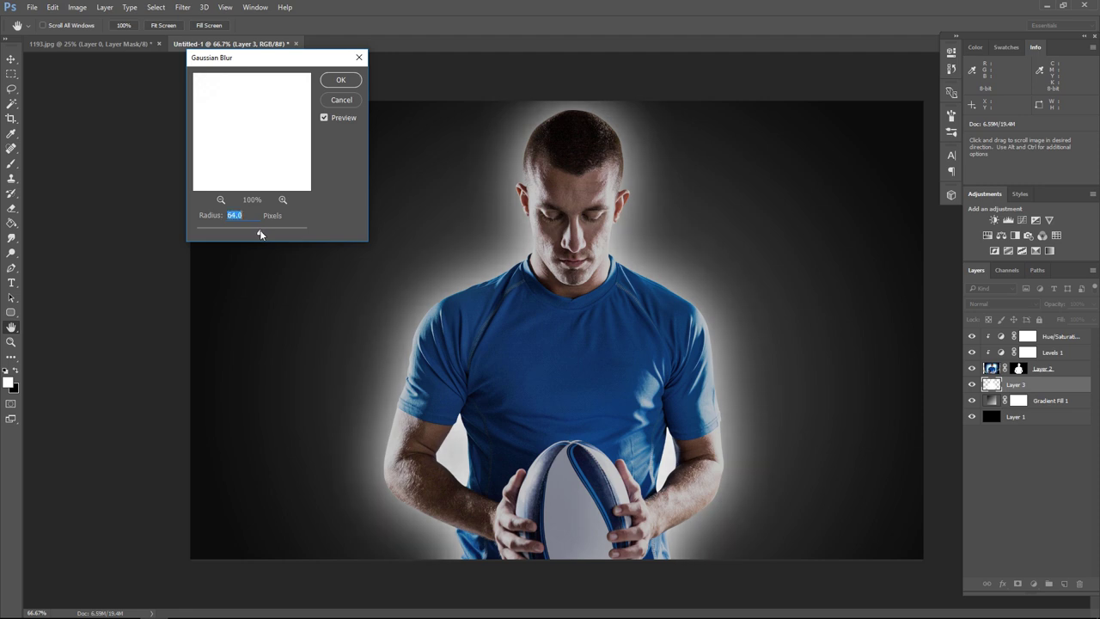
click(347, 83)
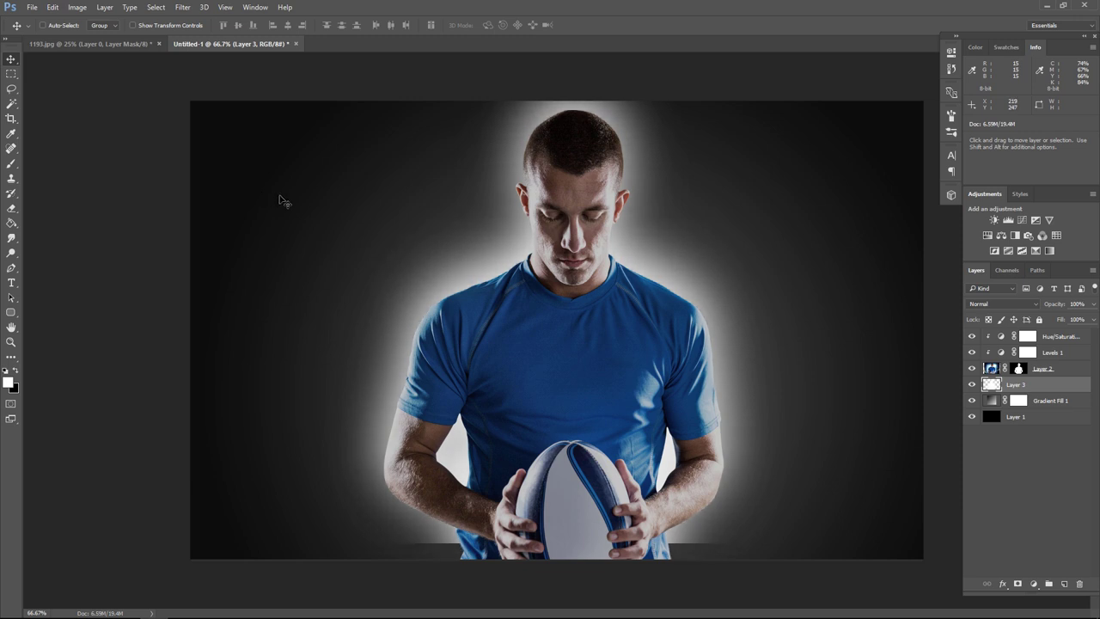
- Enlarge the glow to about 108.6% and set Layer 3 to Soft Light blending
key(ctrl+t)
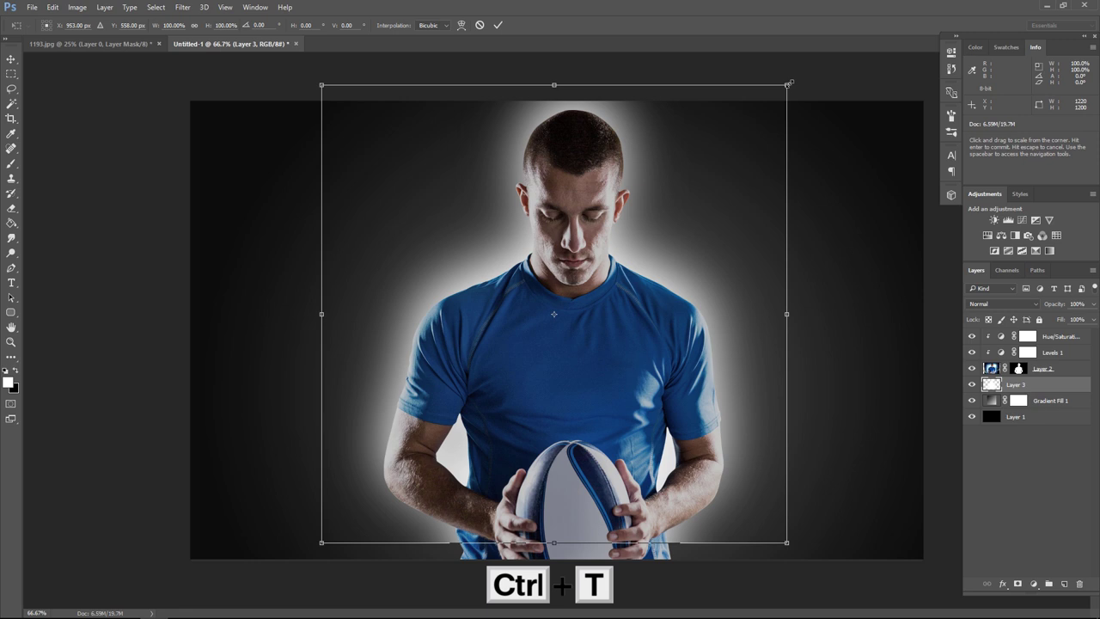
drag(788, 85, 814, 68)
key(Return)
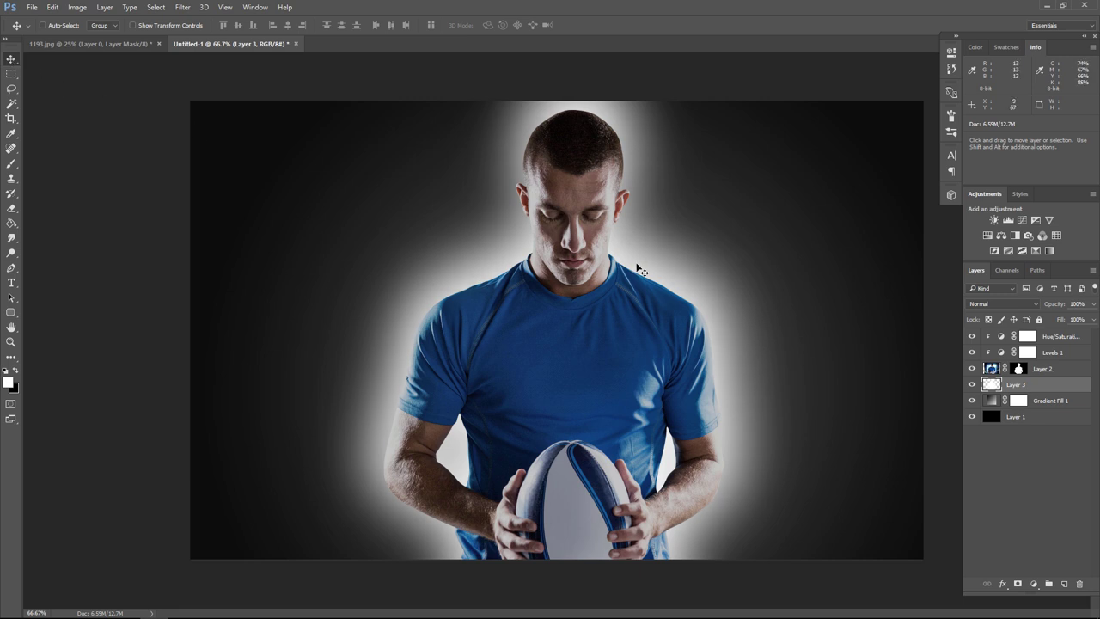
click(997, 304)
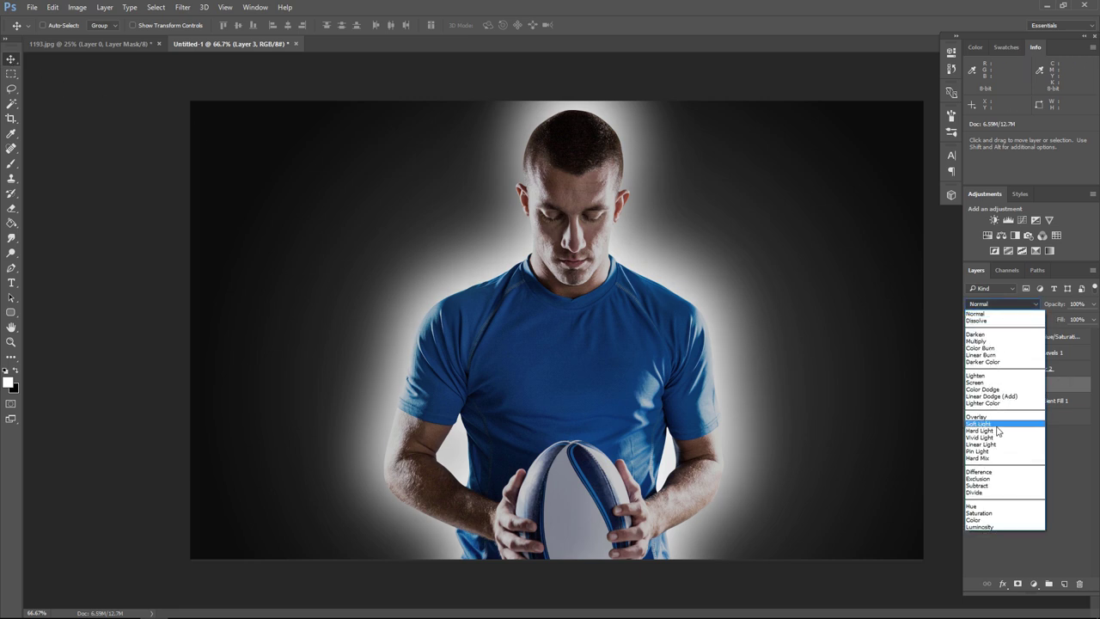
click(988, 428)
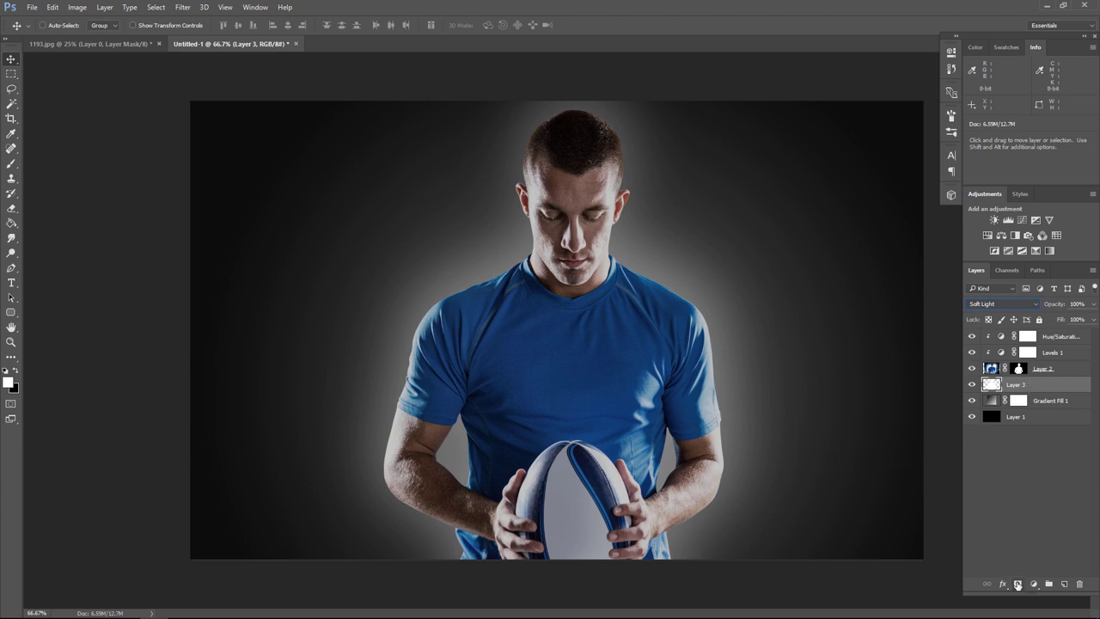
- Add a mask to Layer 3 and paint it beside the head with a 600-pixel brush
click(1017, 584)
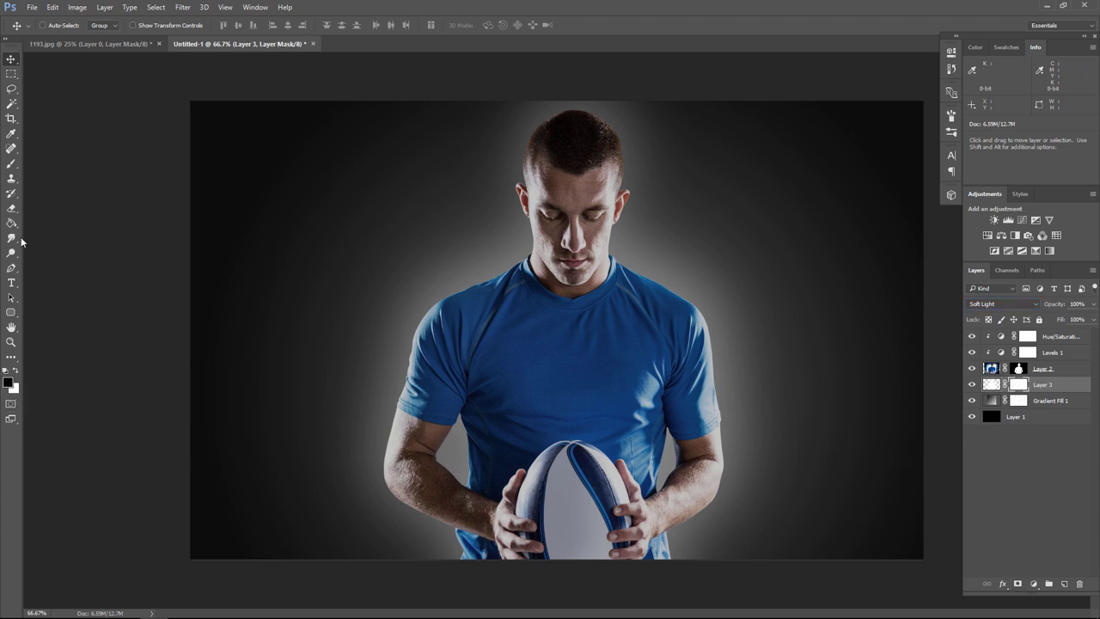
click(12, 164)
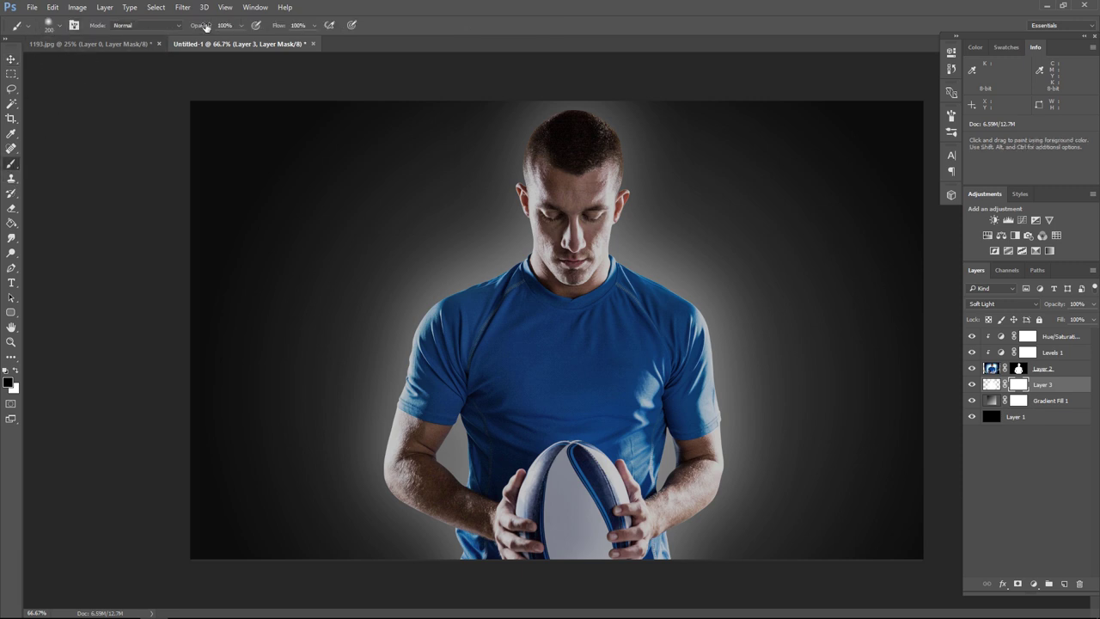
key(bracketright)
key(bracketright)
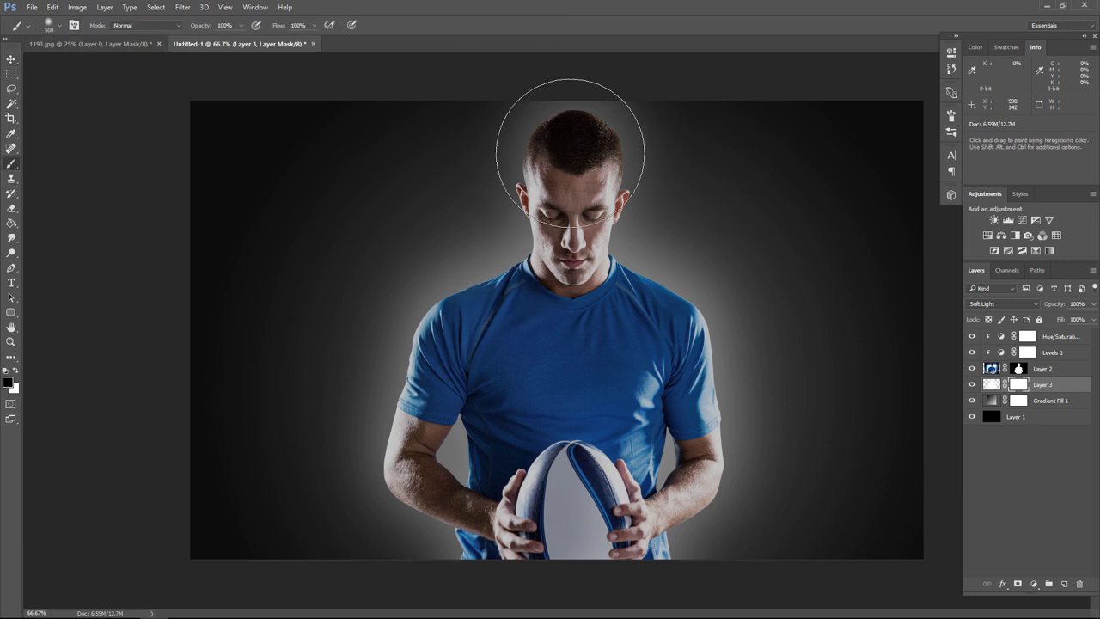
key(bracketright)
key(bracketright)
key(bracketright)
key(1)
drag(241, 25, 238, 38)
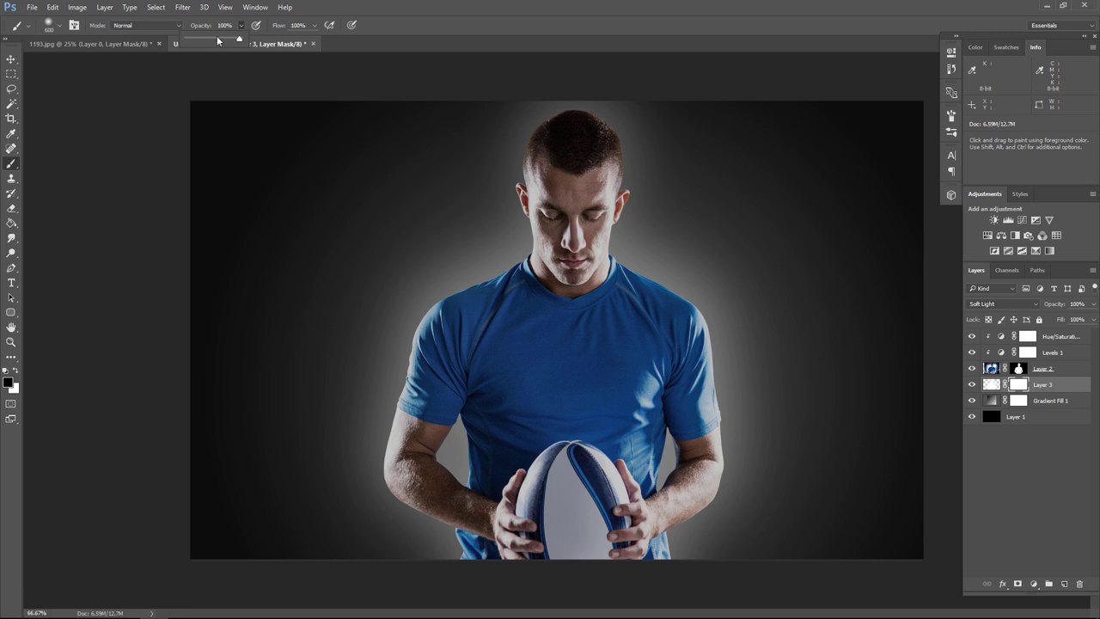
click(314, 26)
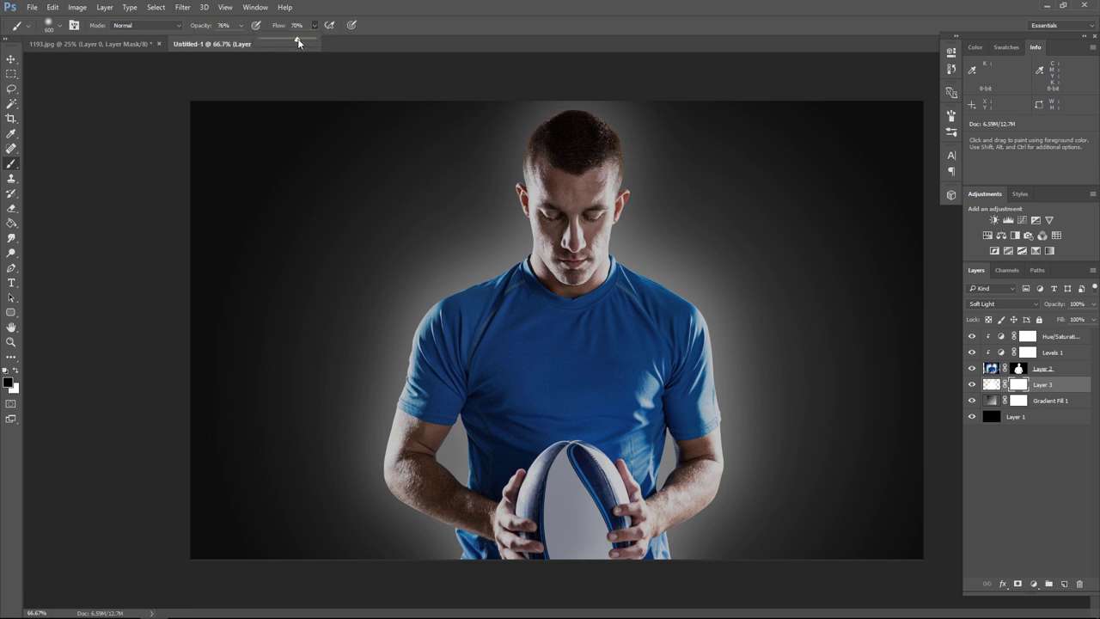
drag(571, 86, 679, 99)
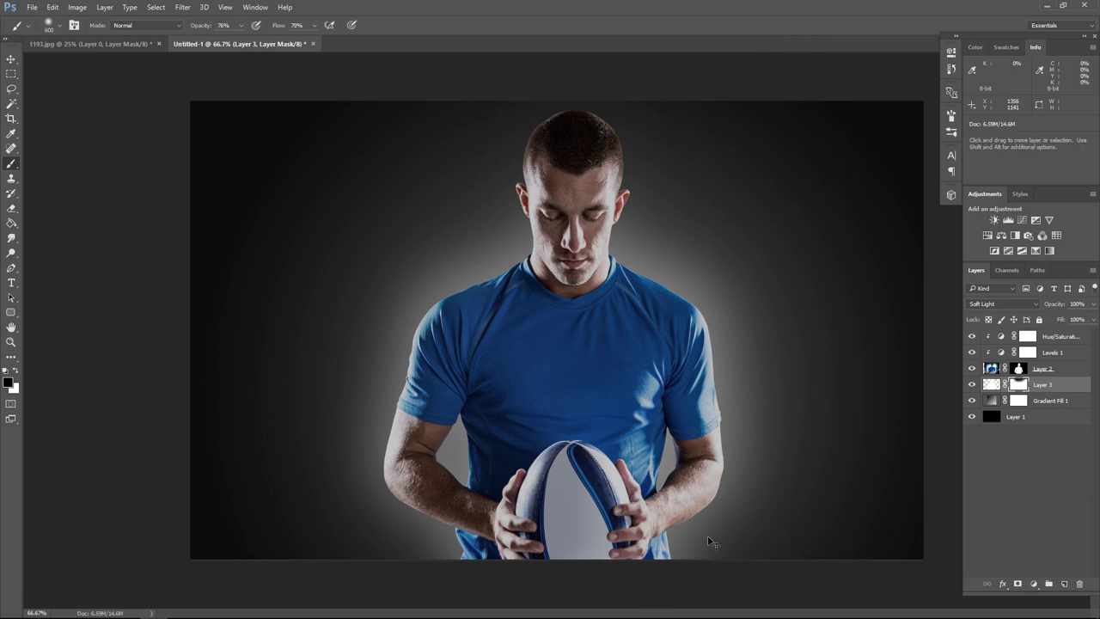
key(ctrl+minus)
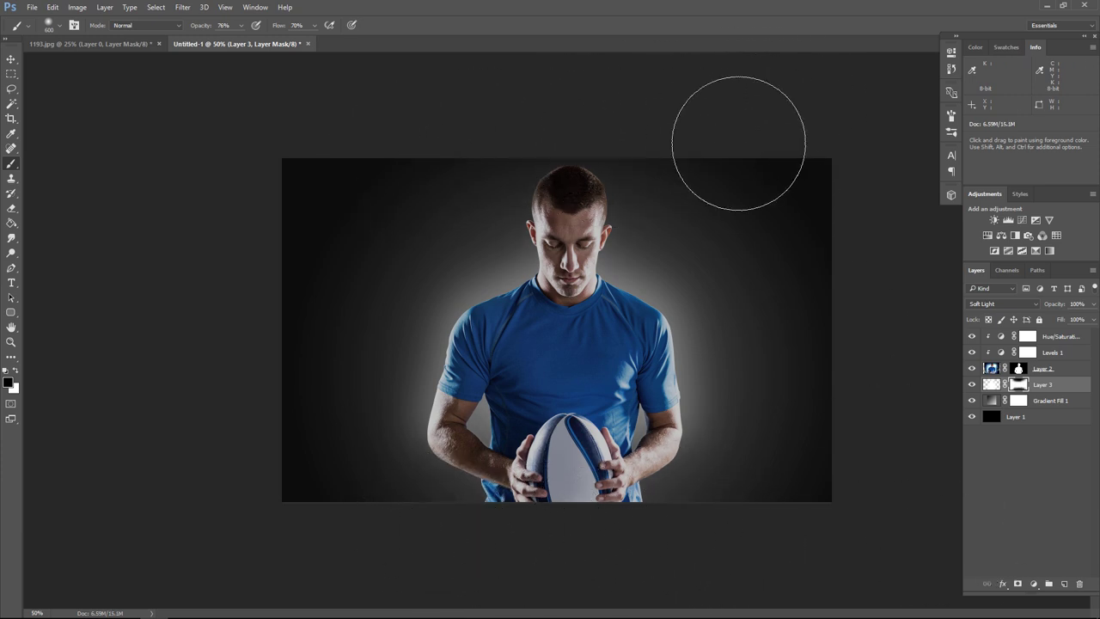
click(10, 59)
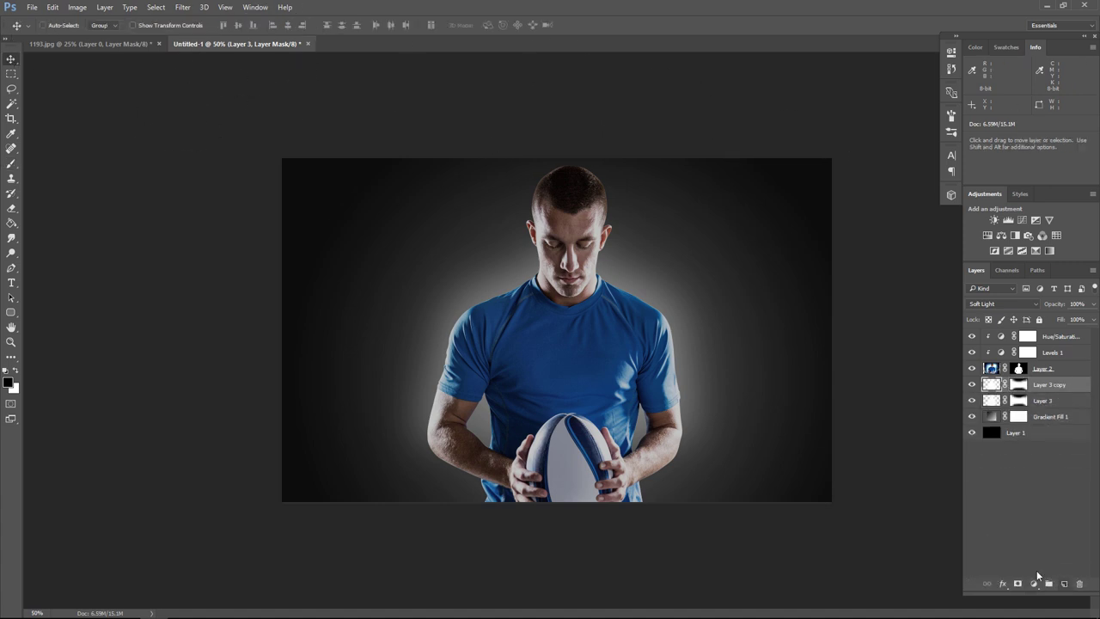
- Duplicate Layer 3, scale the copy to about 85.8% and set it to Normal blending
drag(1071, 389, 1064, 583)
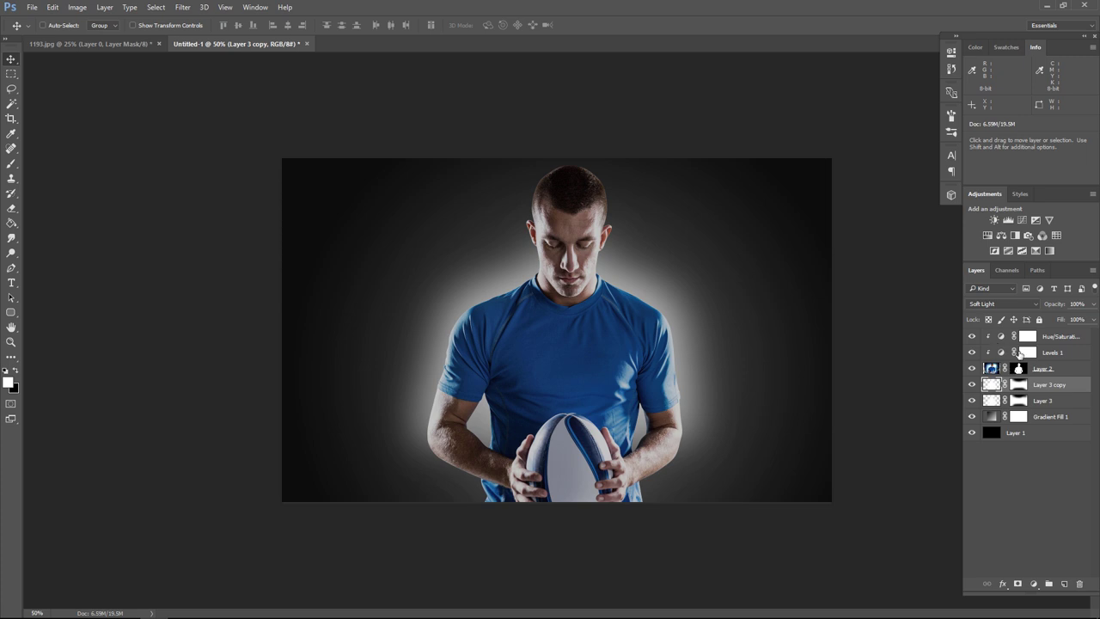
key(ctrl+t)
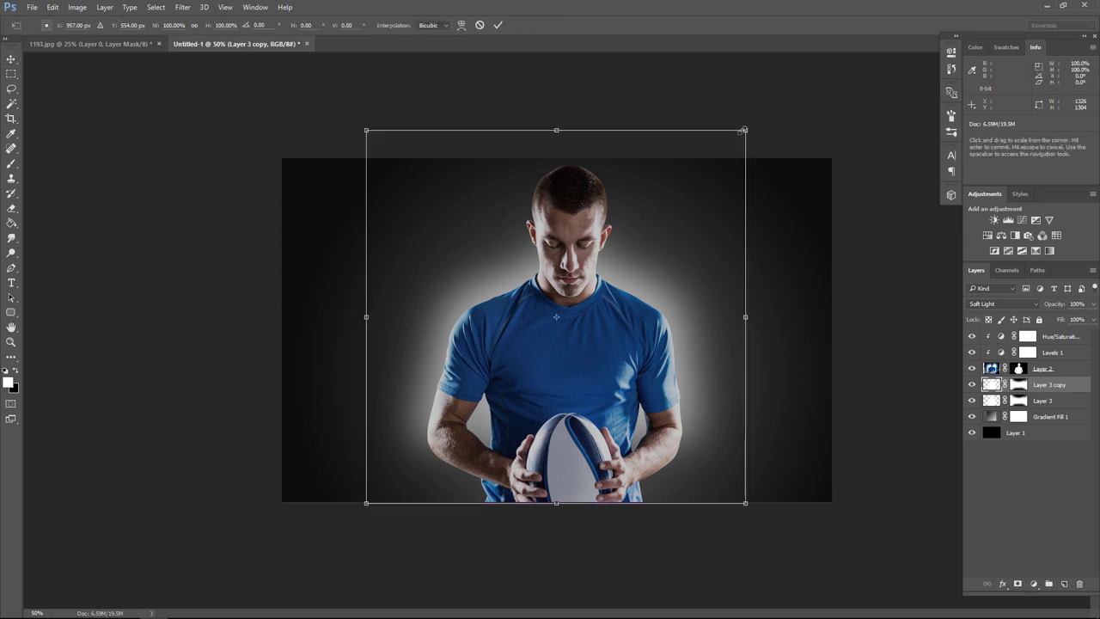
drag(745, 130, 706, 150)
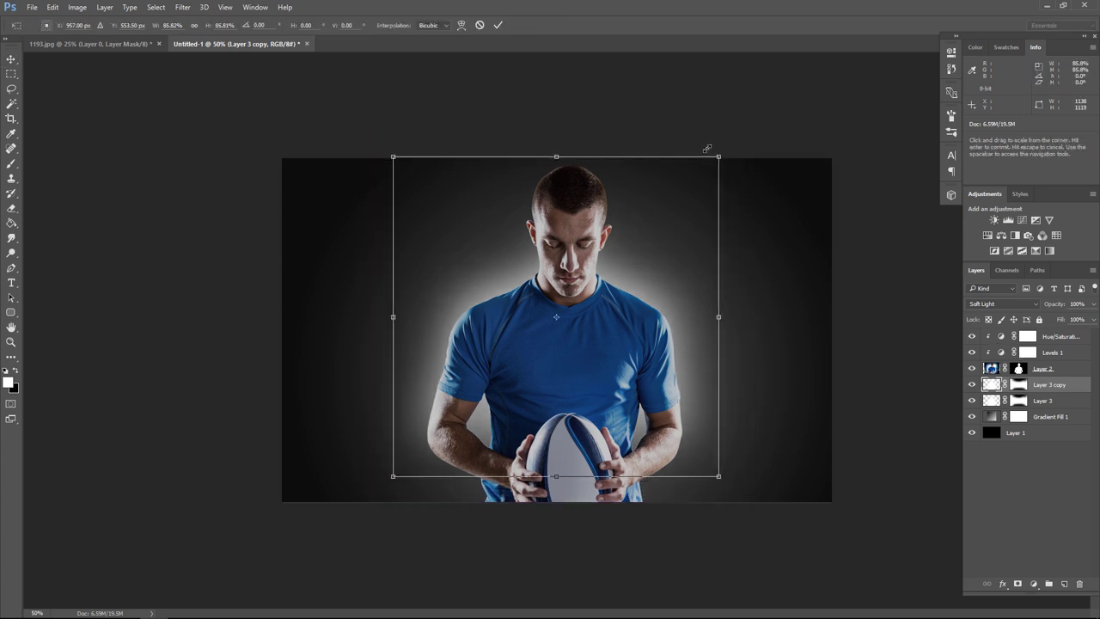
key(Return)
click(983, 305)
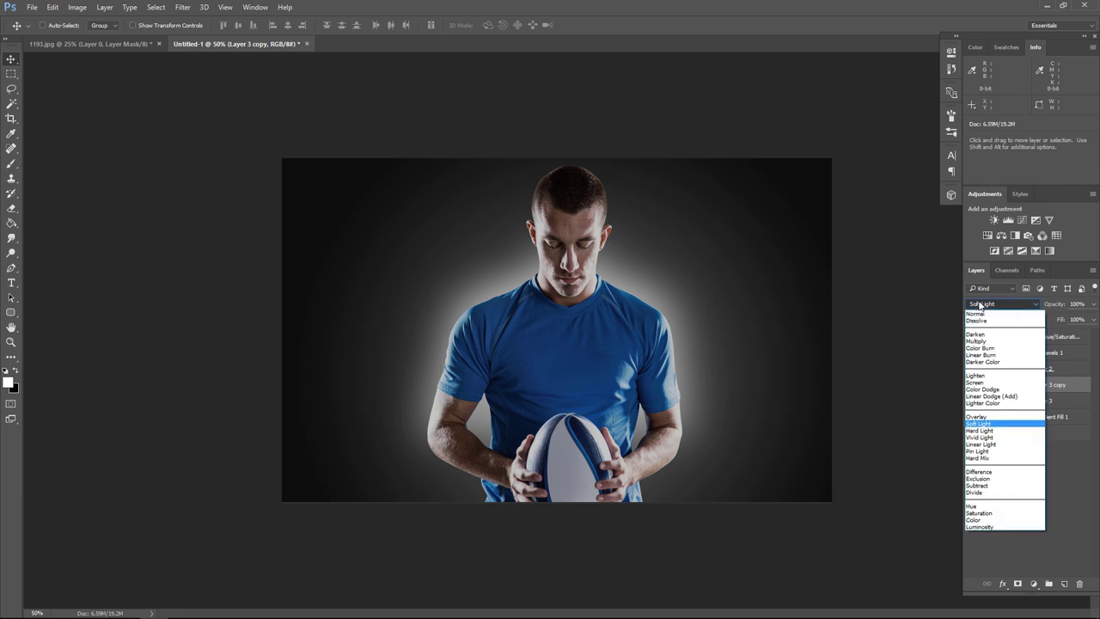
click(982, 318)
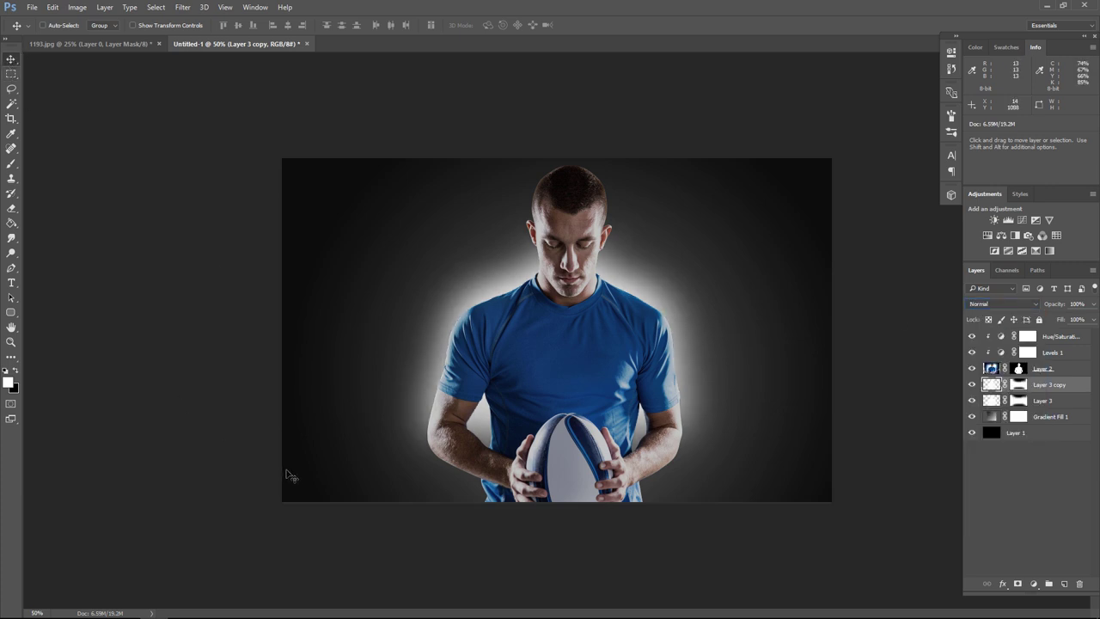
- Brush Layer 3 copy's mask dark along the bottom so the glow fades around the arms
click(1018, 387)
click(11, 163)
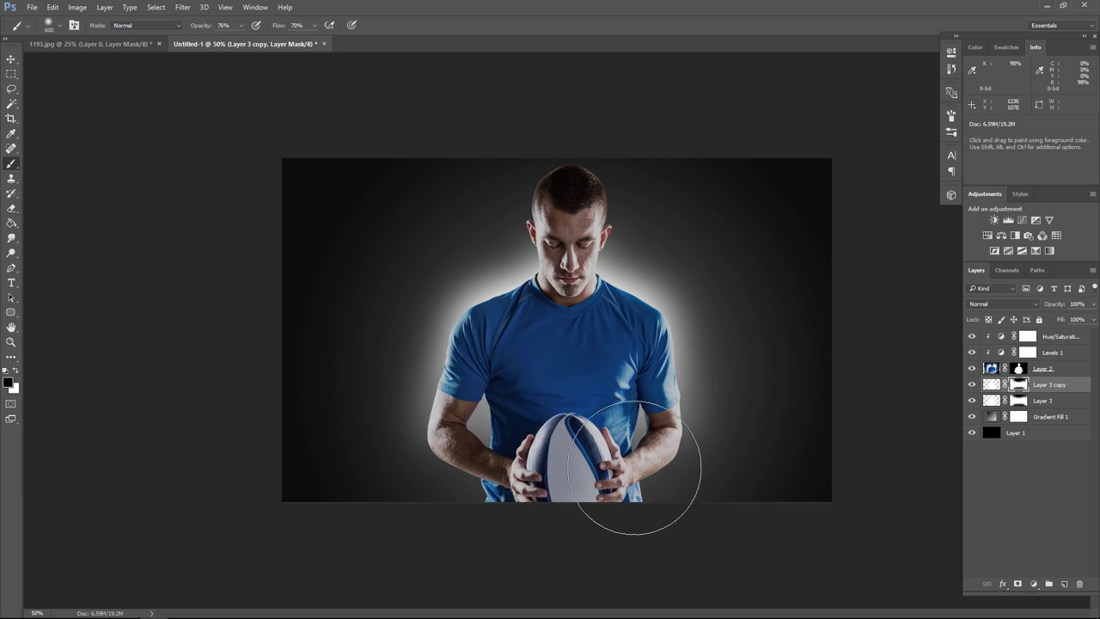
click(11, 59)
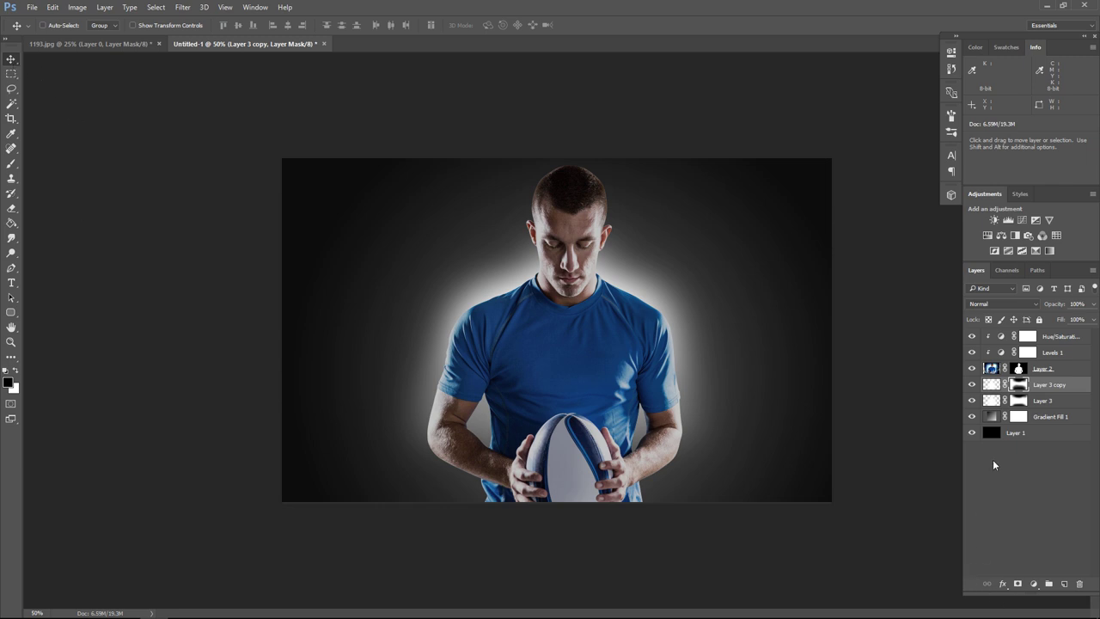
- Group Layer 2, Levels 1 and Hue/Saturation 1 into a group named MAN
click(1070, 369)
click(1069, 337)
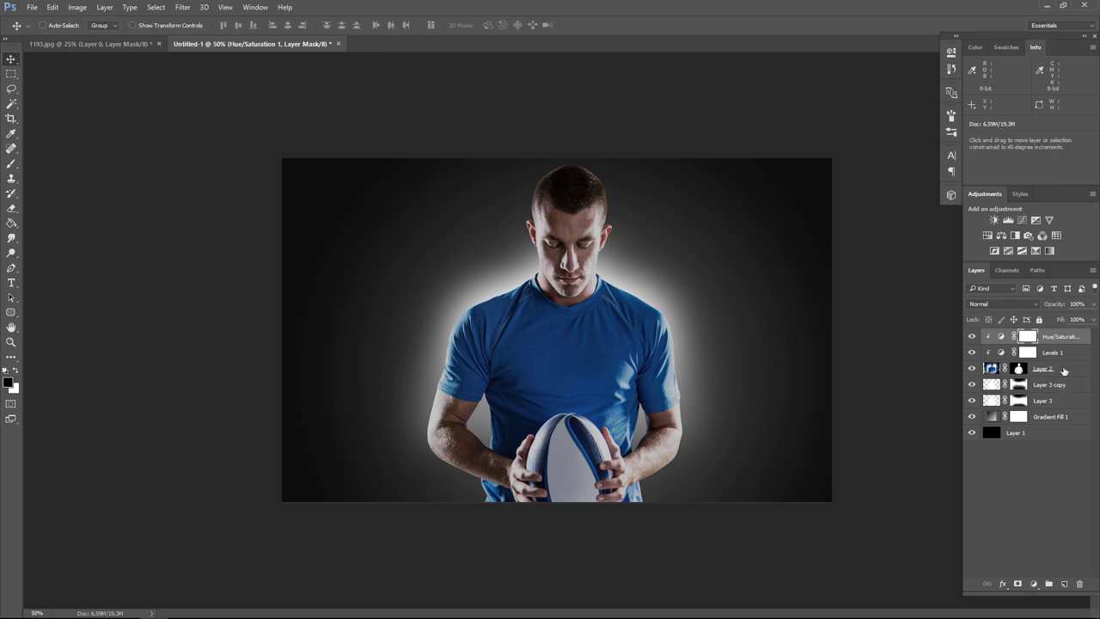
shift+click(1064, 369)
click(1049, 585)
text(MAN)
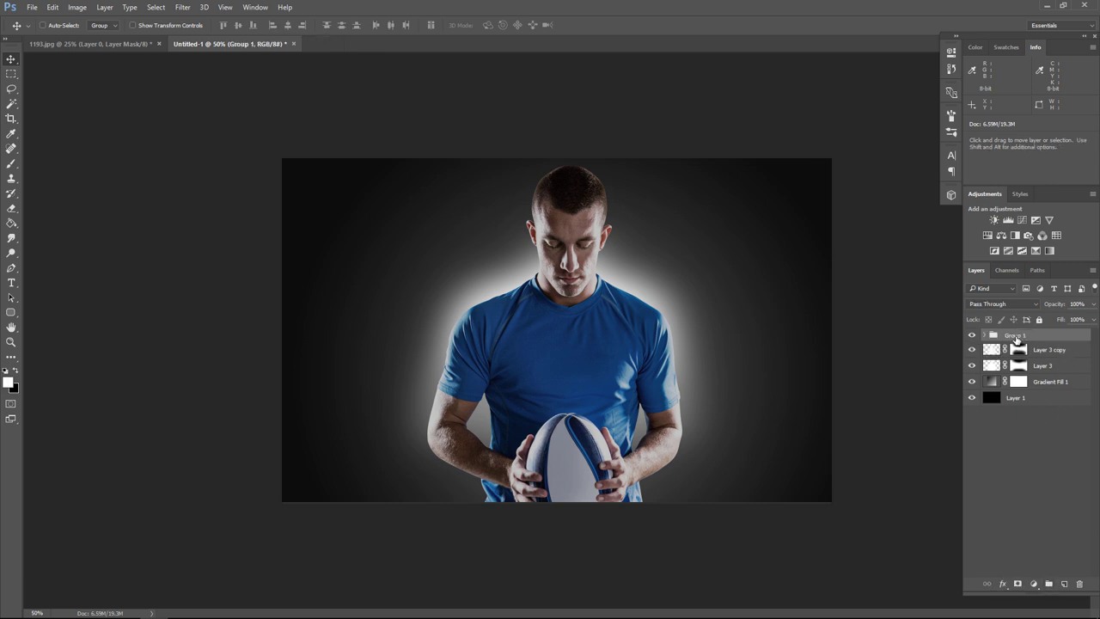
key(Return)
- Group the four backdrop layers, Layer 3 copy down to Layer 1, as BACKGROUND
click(1069, 352)
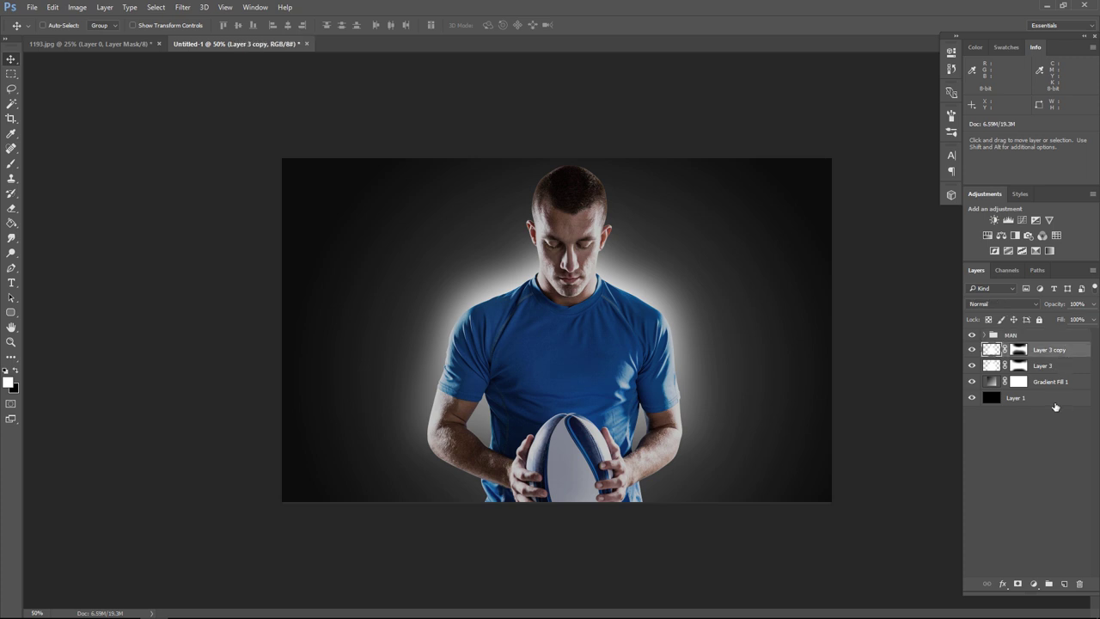
shift+click(1058, 399)
click(1049, 584)
text(BACKGROUND)
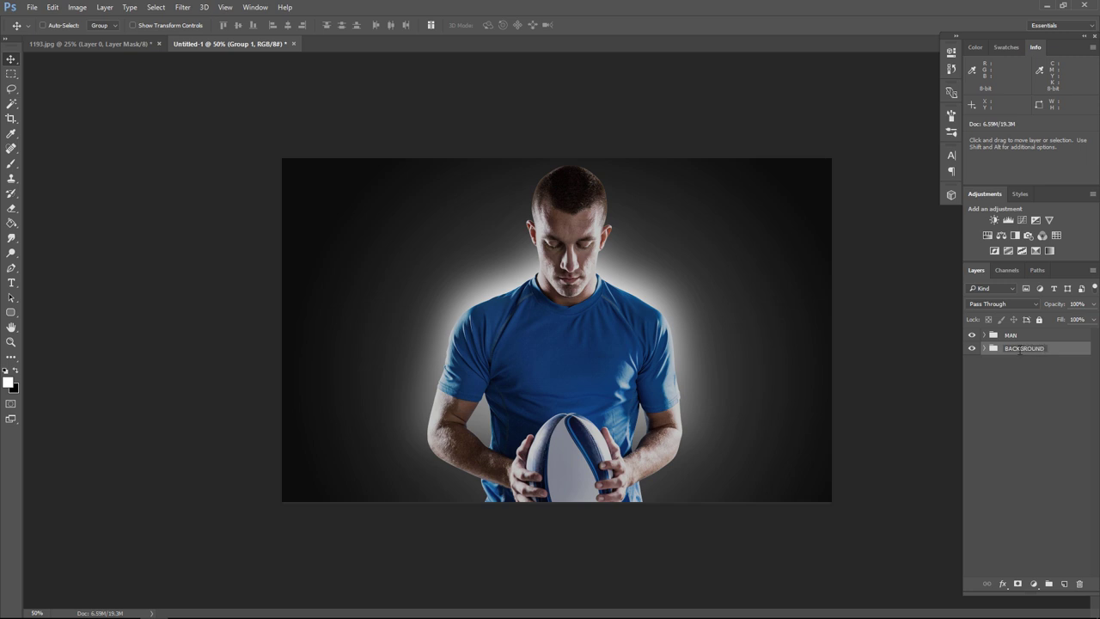
key(Return)
- Toggle the MAN and BACKGROUND groups' visibility off and on to check them
click(1024, 379)
click(972, 335)
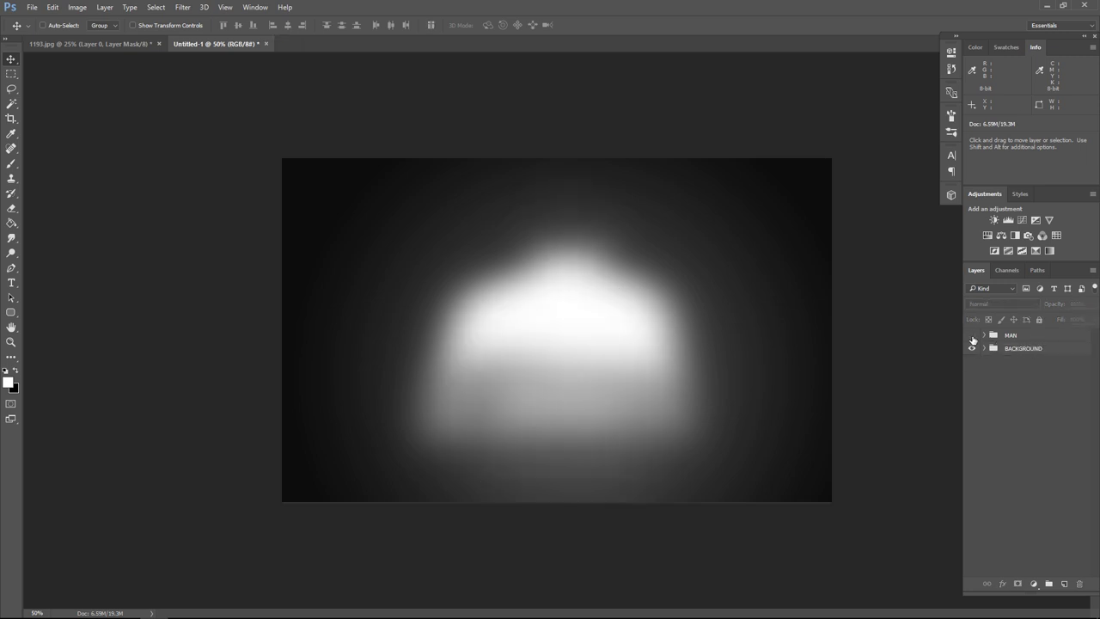
click(972, 335)
click(972, 348)
click(973, 349)
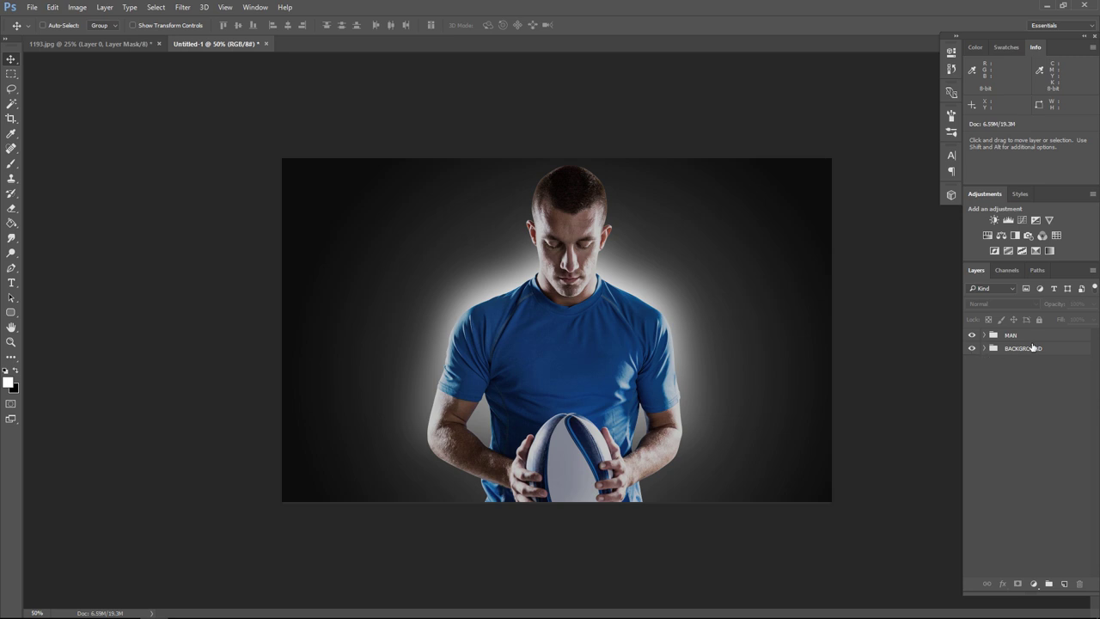
- Create a BRUSH group above BACKGROUND holding a new empty Layer 4
click(1035, 337)
click(1047, 348)
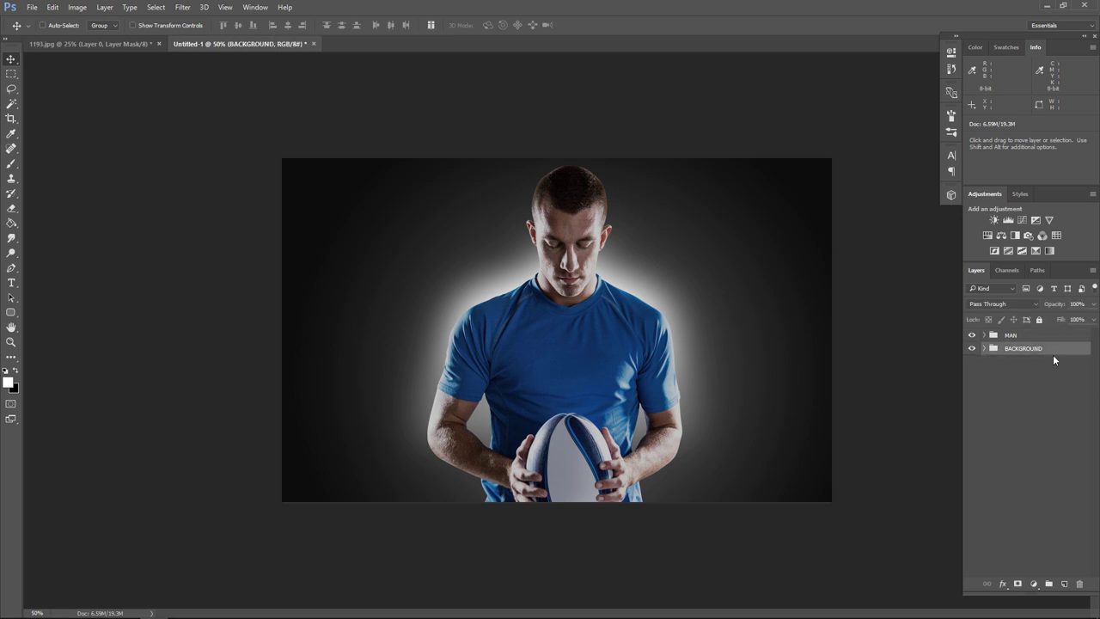
click(1049, 584)
text(BRUSH)
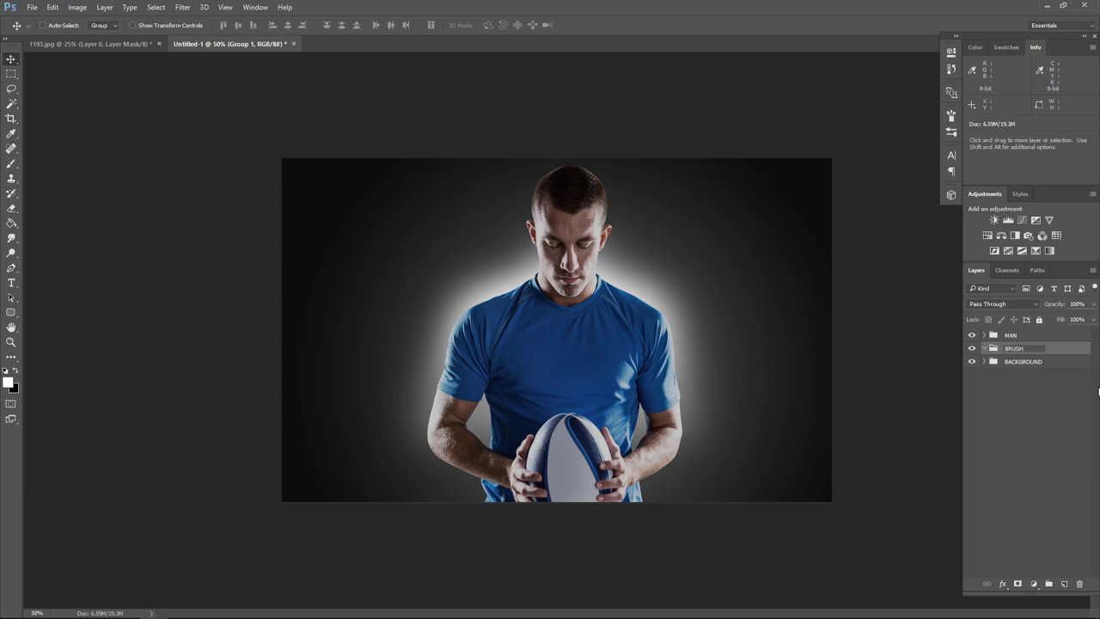
key(Return)
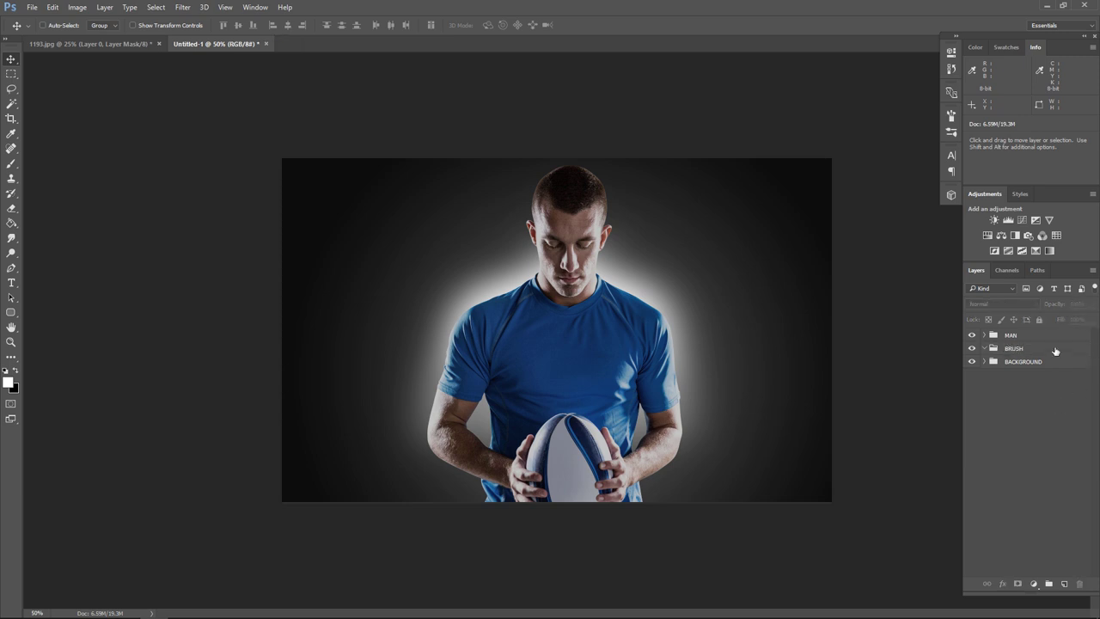
click(1065, 584)
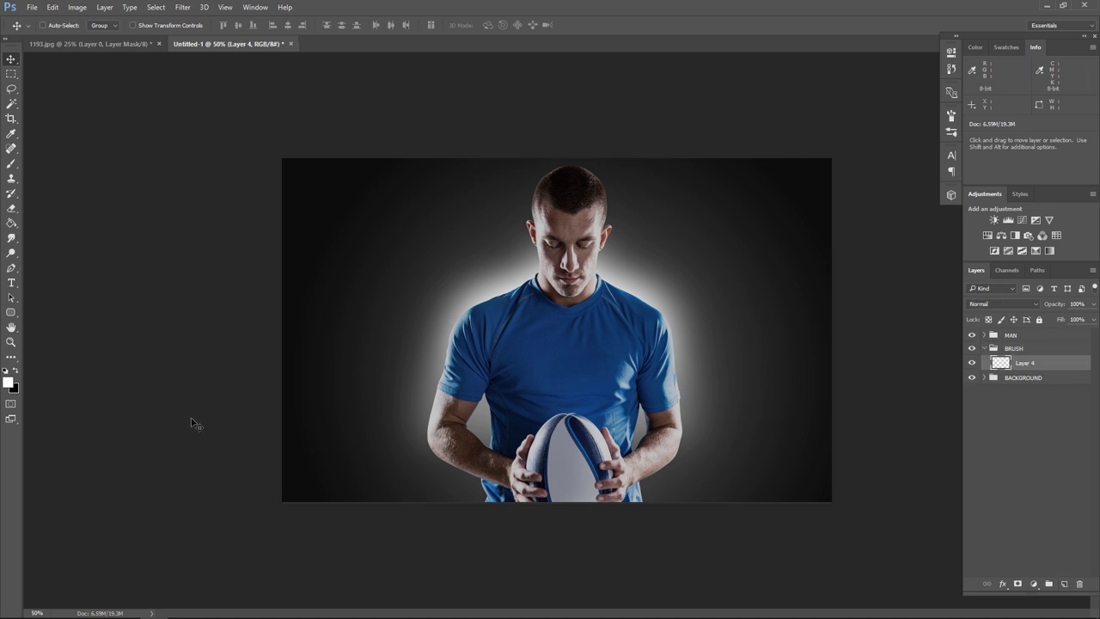
- Select the 772 splash brush from the brush presets
click(11, 167)
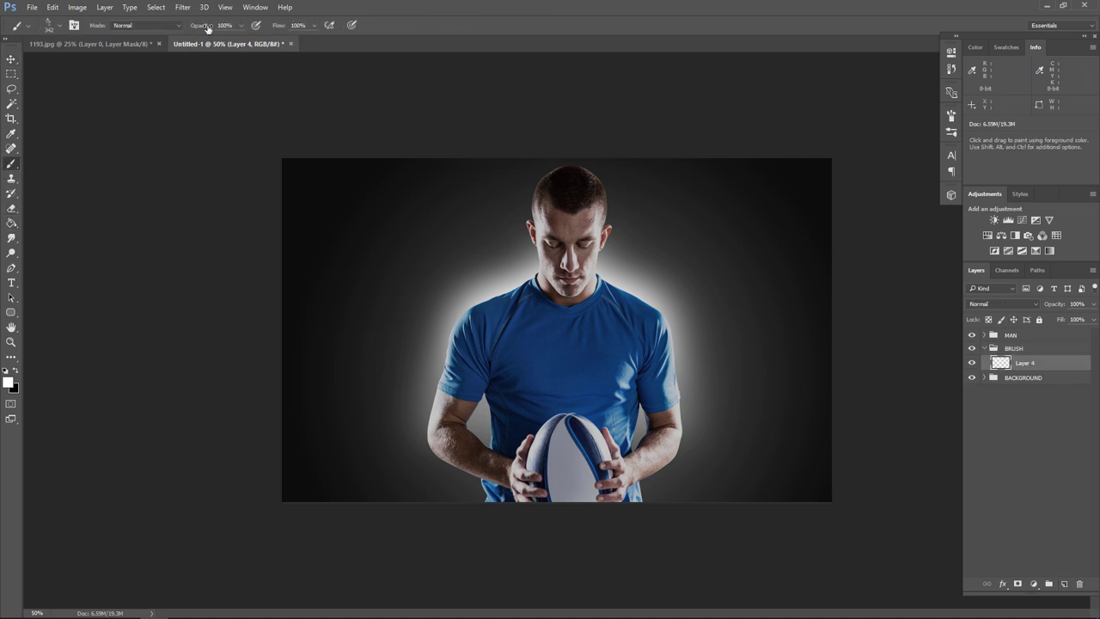
click(59, 26)
scroll(337, 231, down, 1)
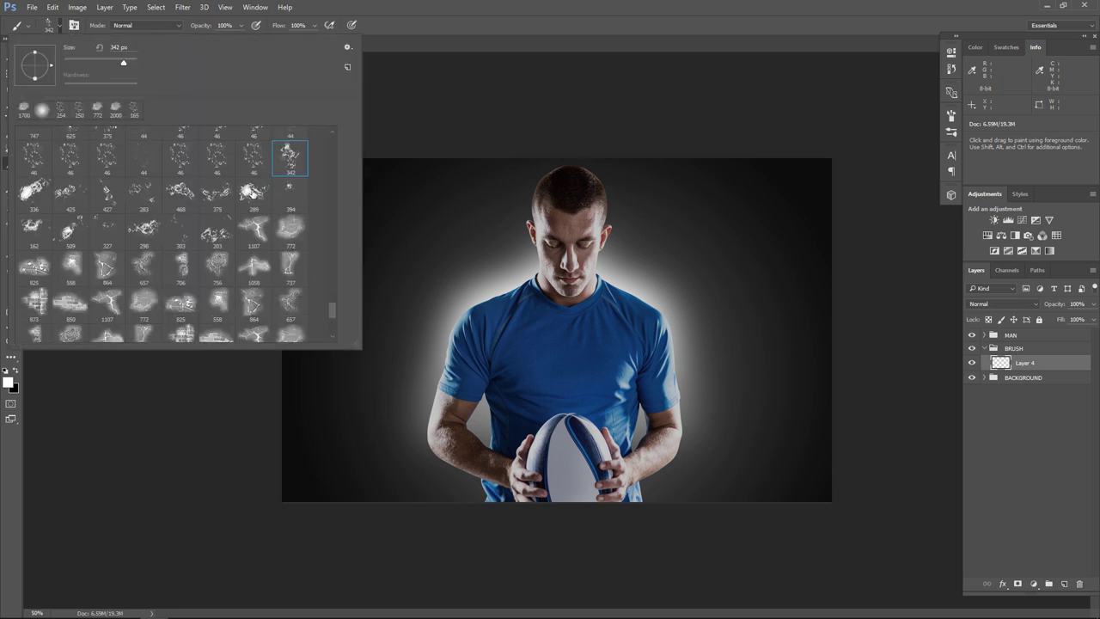
scroll(338, 230, down, 1)
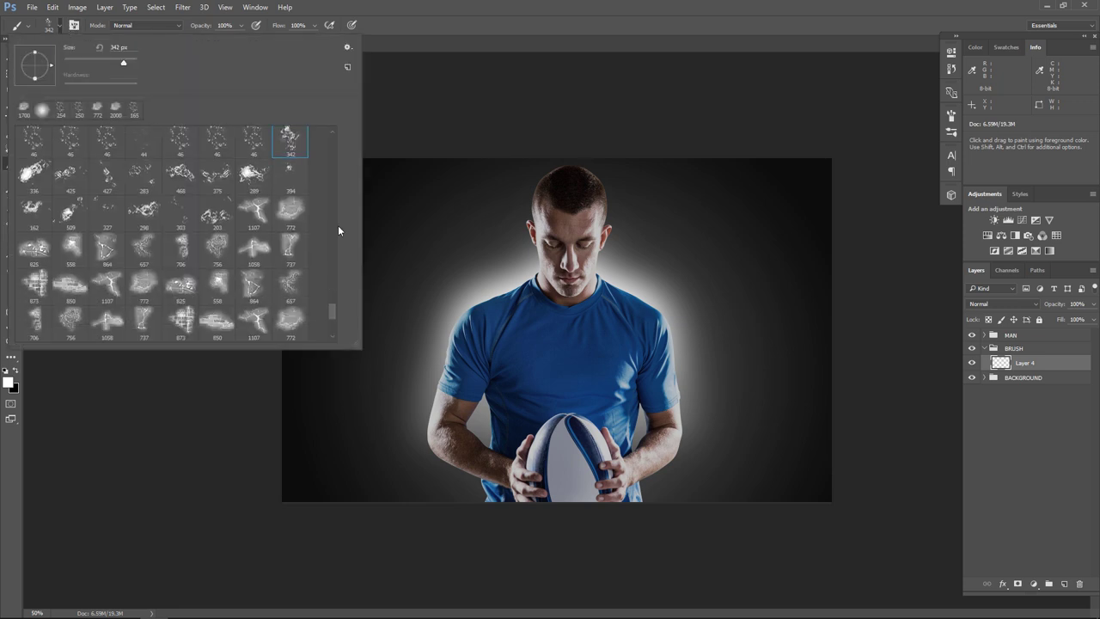
click(292, 210)
key(Return)
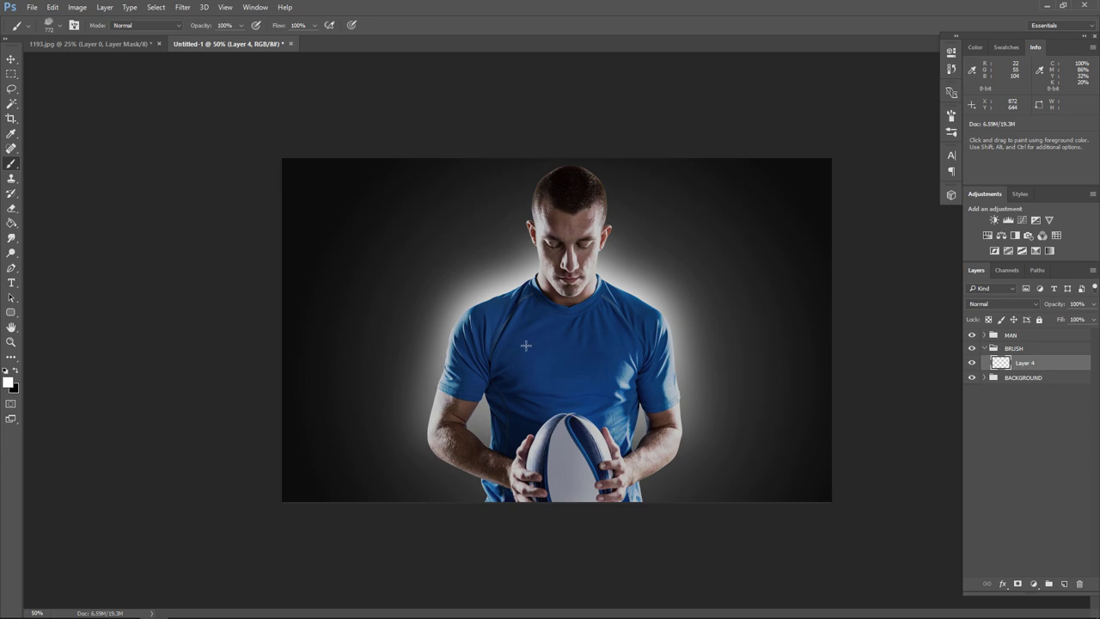
- Stamp white splashes around the player, enlarging the brush to 1600
click(525, 349)
key(bracketright)
key(bracketright)
key(bracketright)
click(550, 344)
click(565, 347)
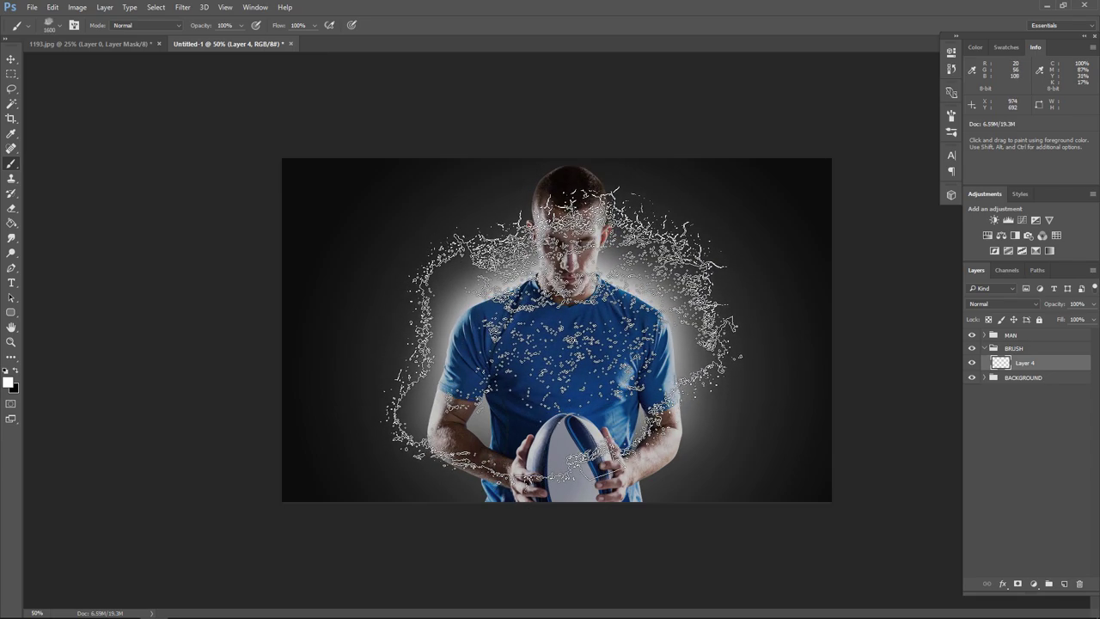
click(560, 330)
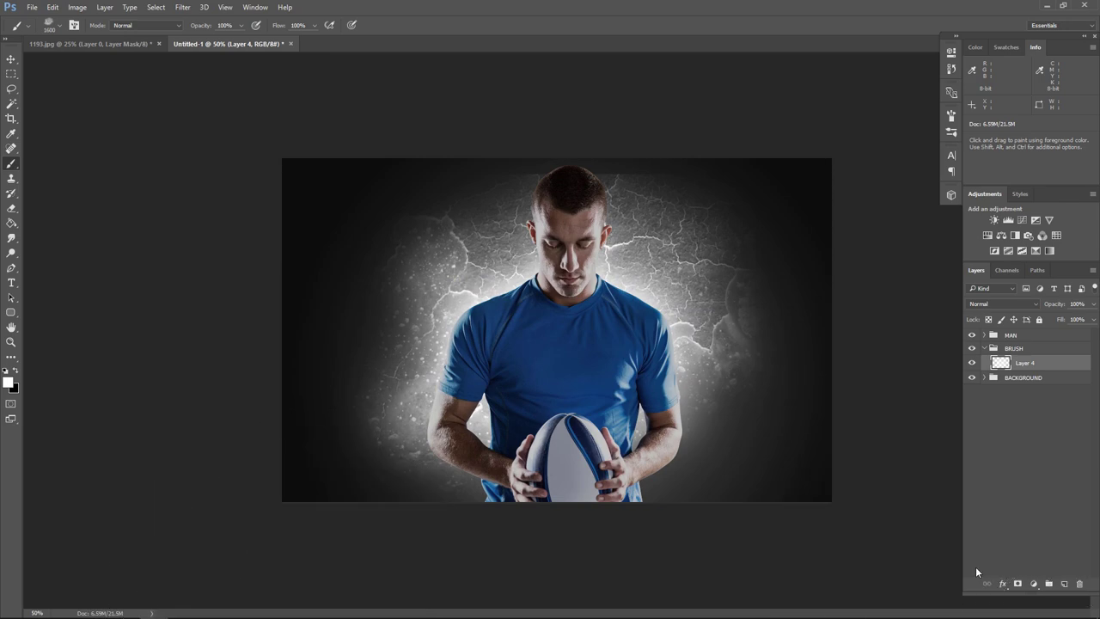
- Set Layer 4 to Soft Light, apply a ~3.1 px Gaussian Blur, and add a layer mask
click(1004, 303)
click(1006, 420)
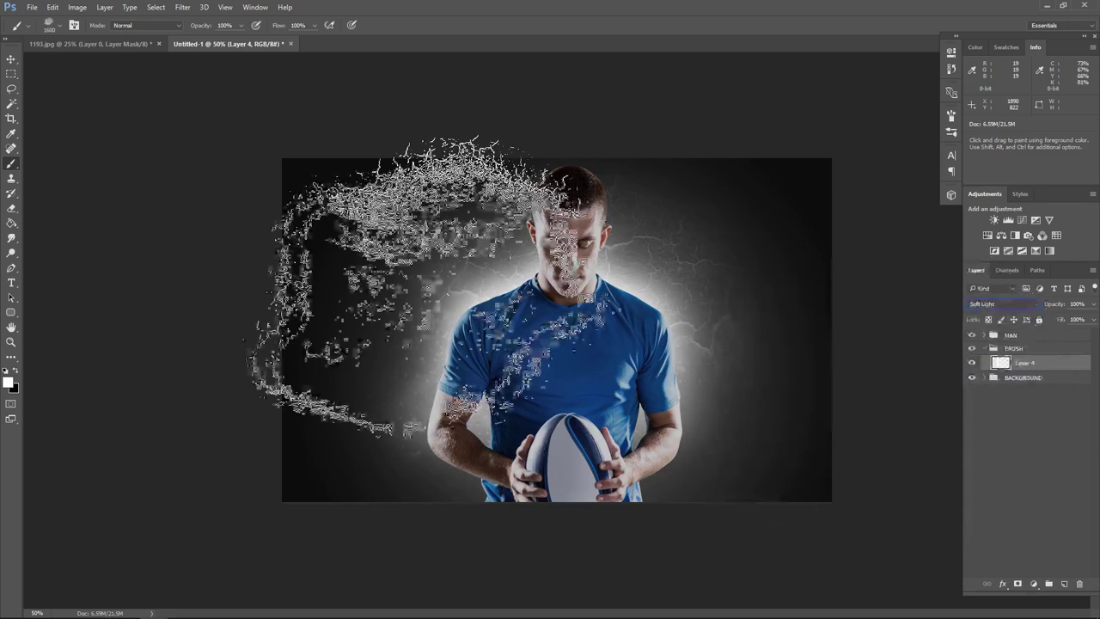
click(180, 8)
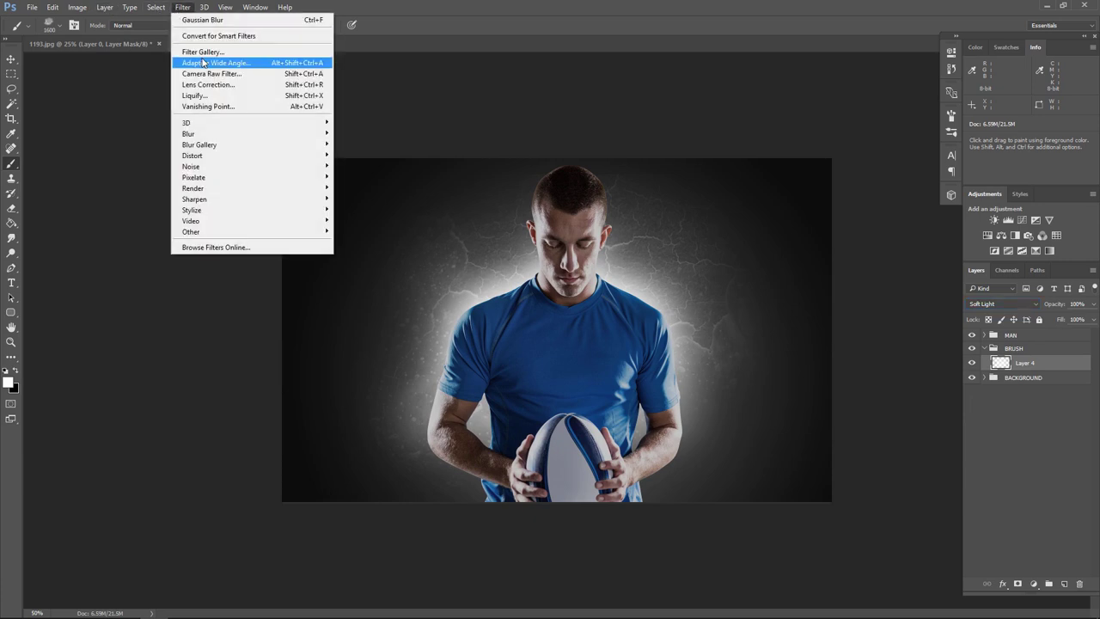
mouse_move(188, 134)
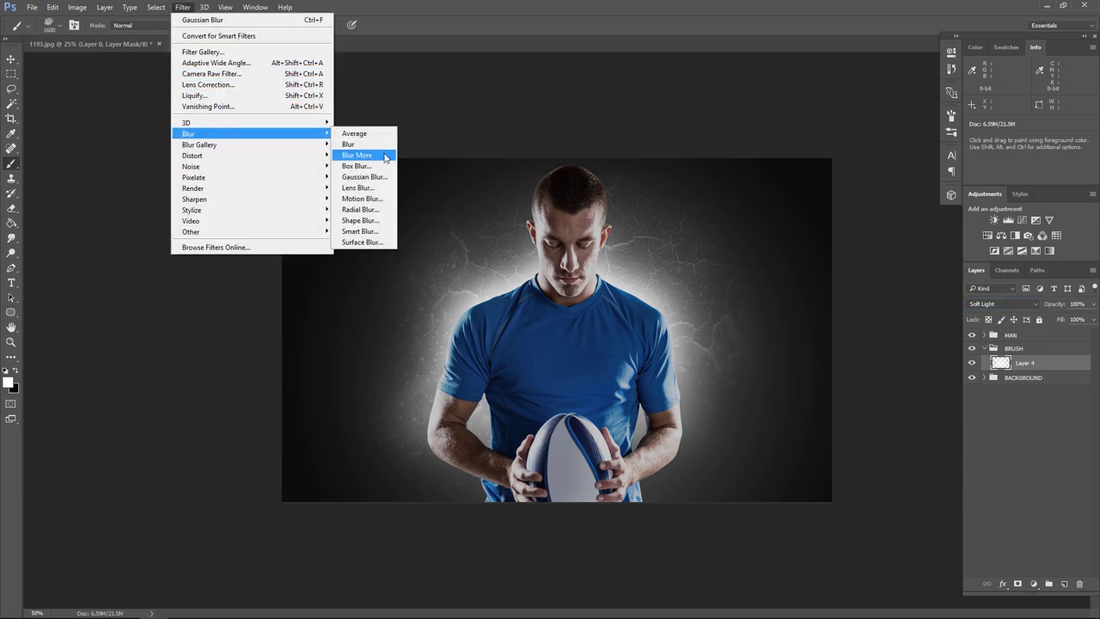
click(374, 177)
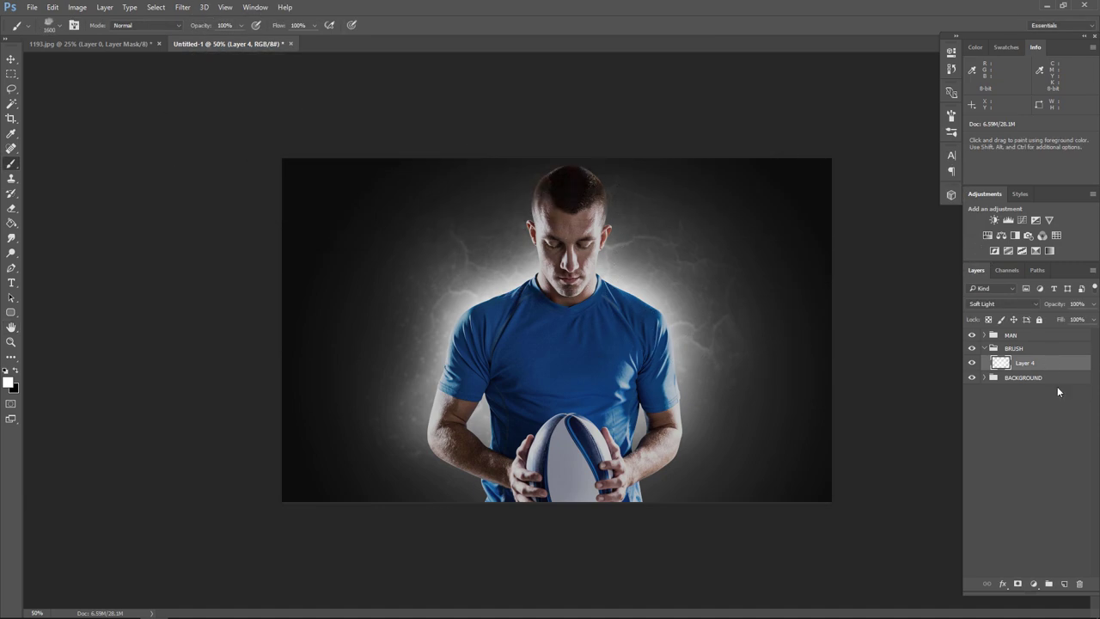
click(1017, 585)
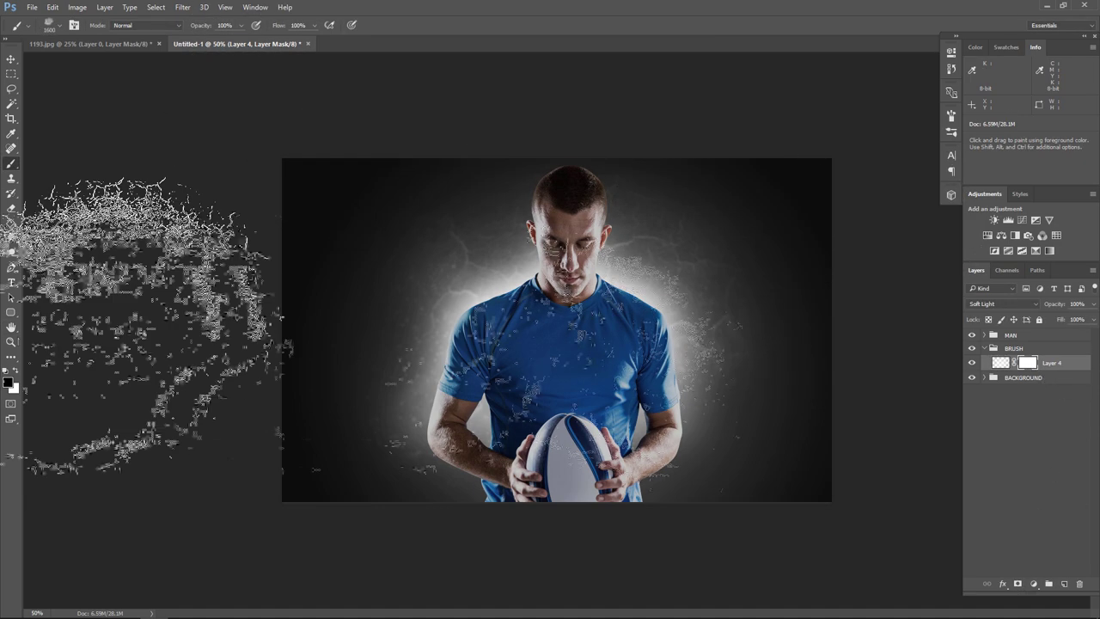
- Paint black with a smaller soft round brush on Layer 4's mask, hiding the top glow
key(x)
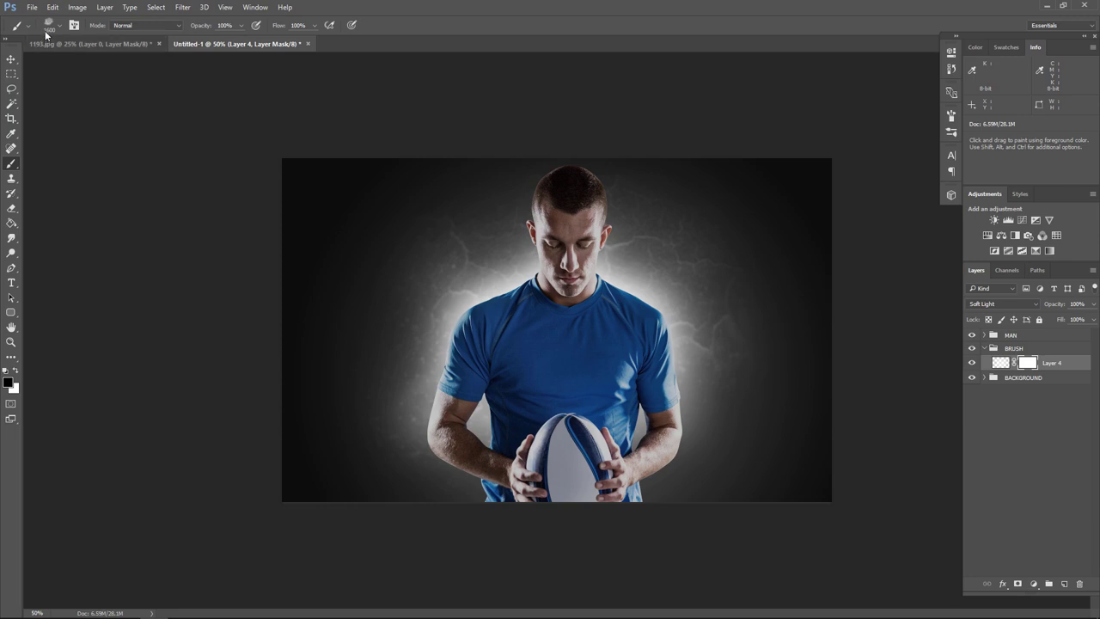
click(47, 31)
click(79, 114)
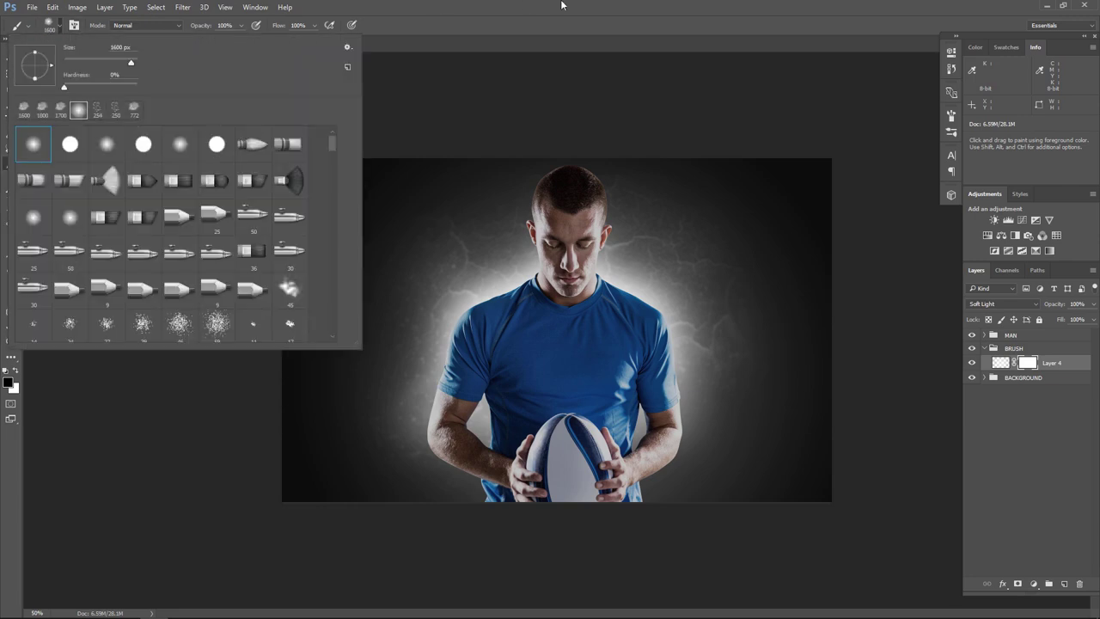
key(Return)
key(bracketleft)
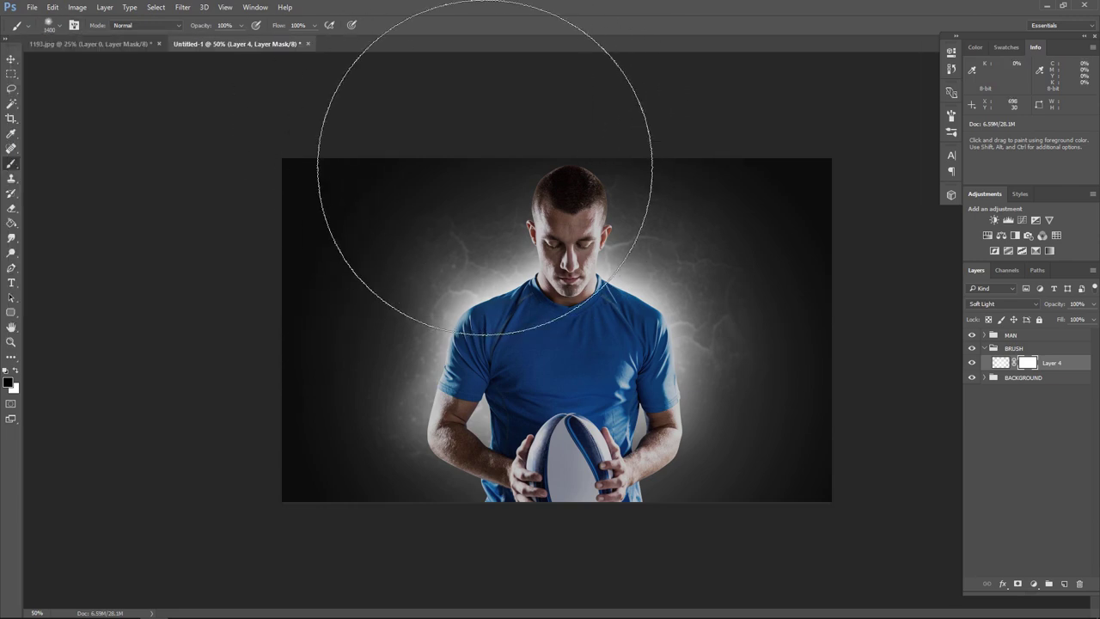
key(bracketleft)
key(bracketleft)
key(bracketleft)
key(bracketleft)
key(bracketleft)
key(bracketleft)
key(bracketleft)
key(bracketleft)
key(bracketleft)
key(bracketleft)
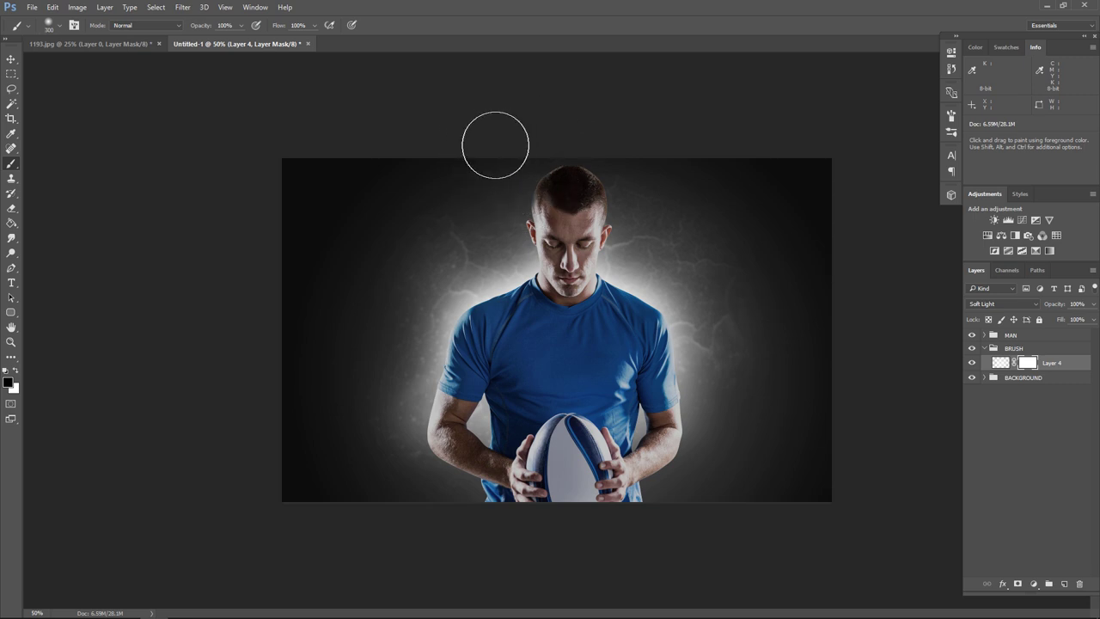
key(bracketleft)
key(bracketleft)
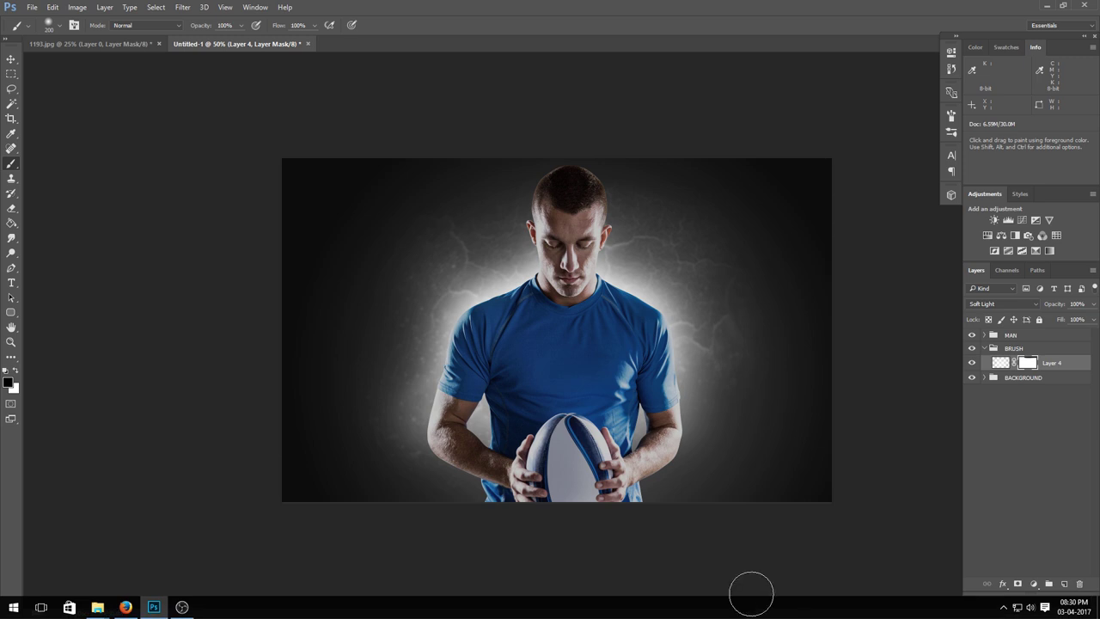
click(11, 58)
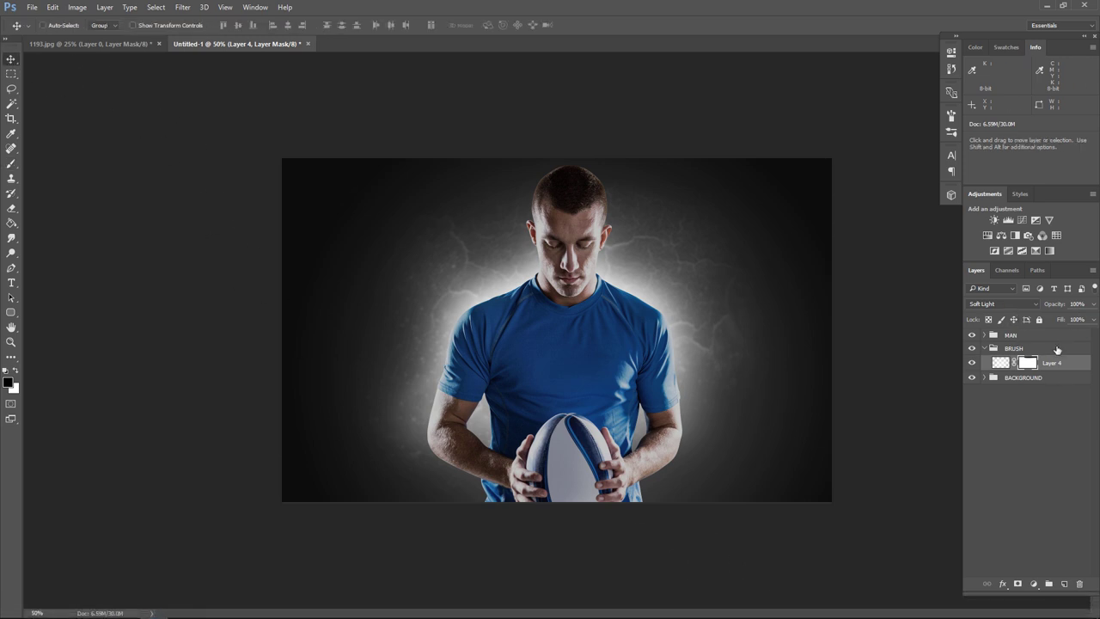
- Create Group 1 with a new Layer 5 and choose a scattered smoke brush tip
click(1049, 585)
click(1063, 584)
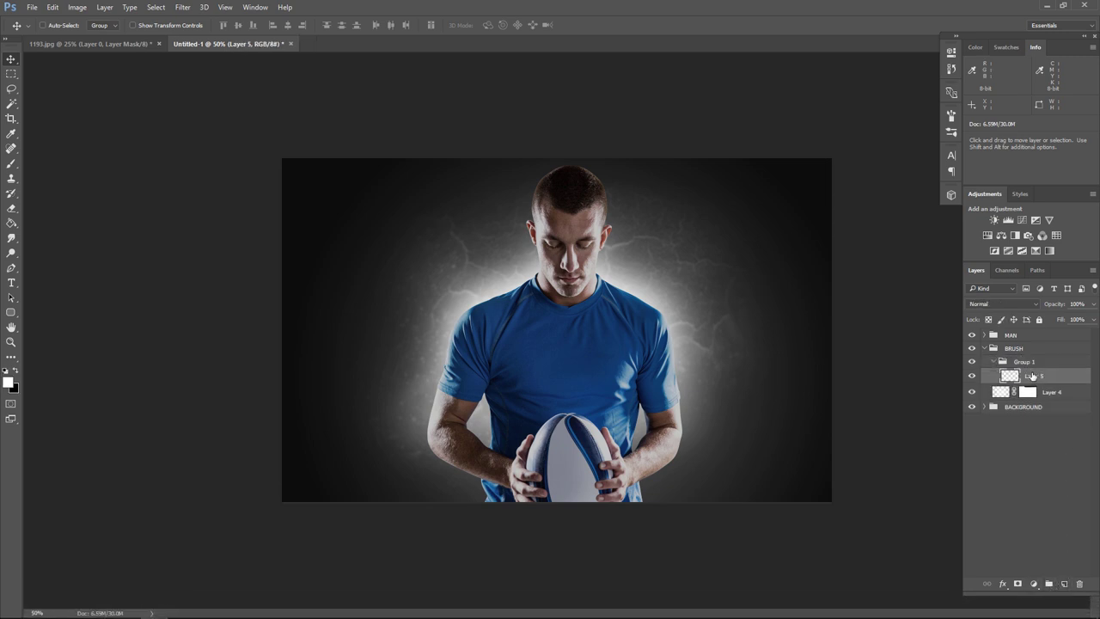
click(19, 168)
click(57, 25)
scroll(330, 142, down, 1)
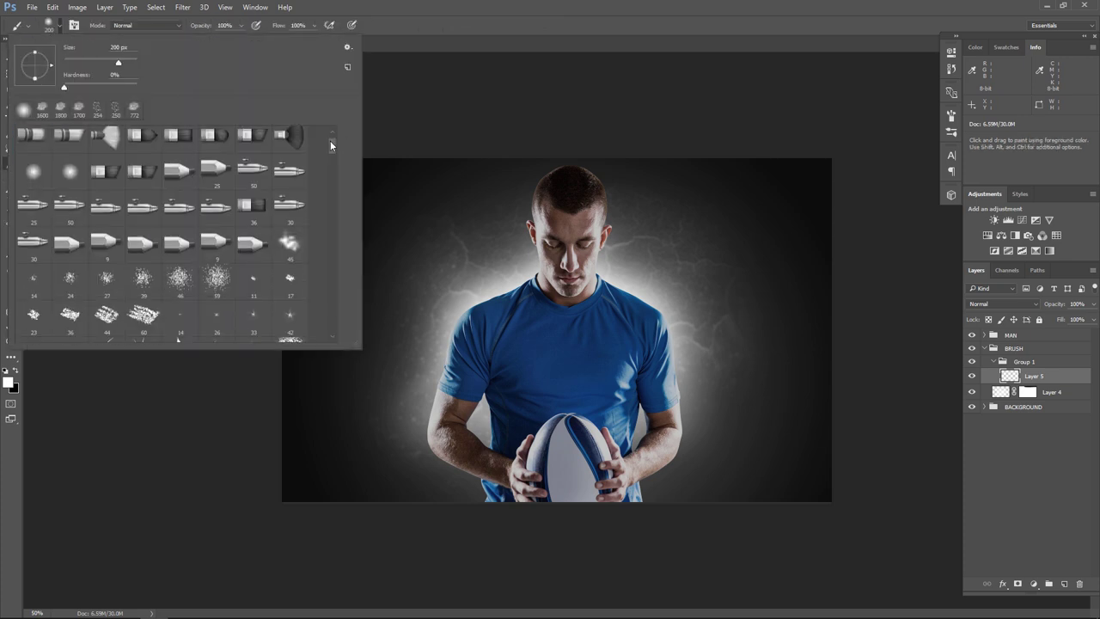
mouse_move(330, 140)
mouse_down()
mouse_move(331, 304)
mouse_move(332, 294)
mouse_up()
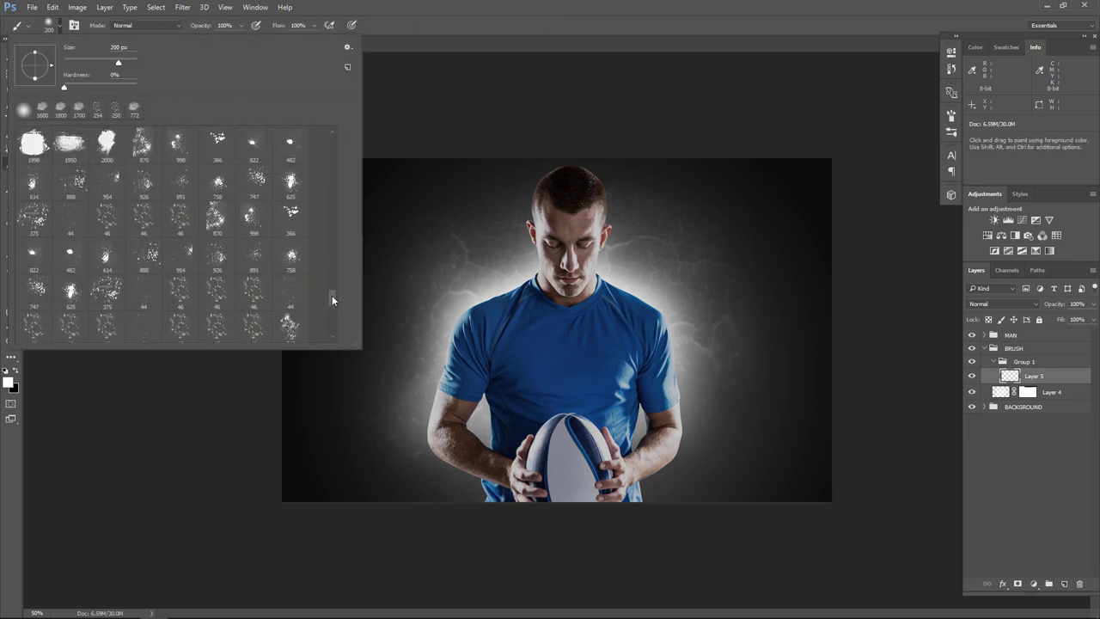
scroll(332, 296, down, 2)
scroll(332, 299, down, 2)
click(290, 231)
click(611, 6)
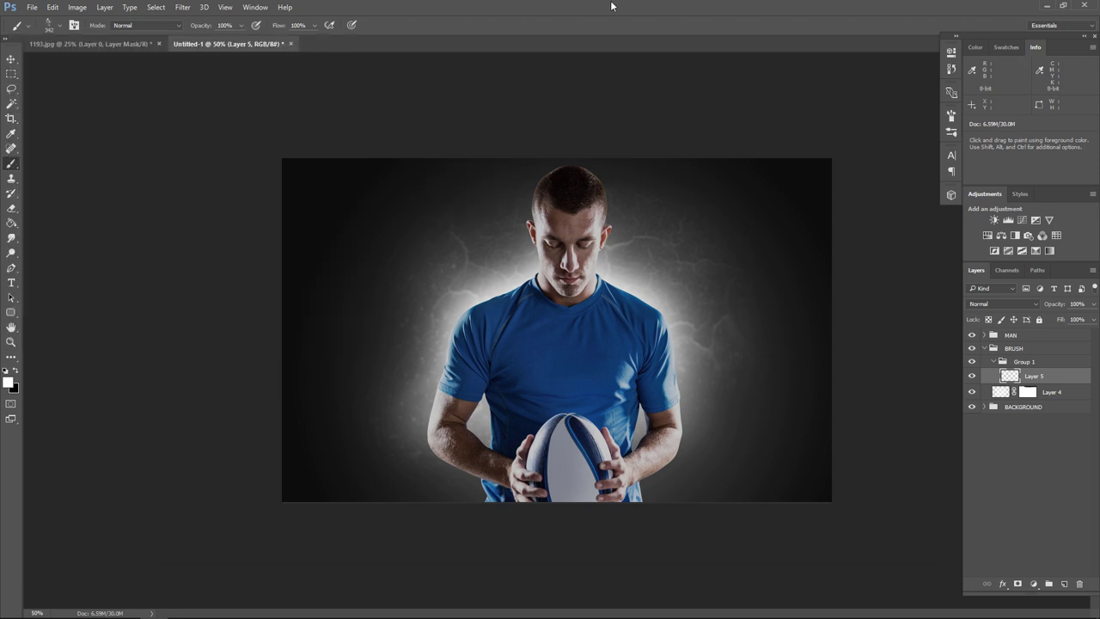
- Stamp a smoke splatter and rotate it onto the player's left shoulder
click(404, 305)
key(v)
drag(487, 356, 413, 370)
key(ctrl+t)
mouse_move(438, 306)
mouse_down()
mouse_move(487, 378)
mouse_move(498, 364)
mouse_up()
key(Return)
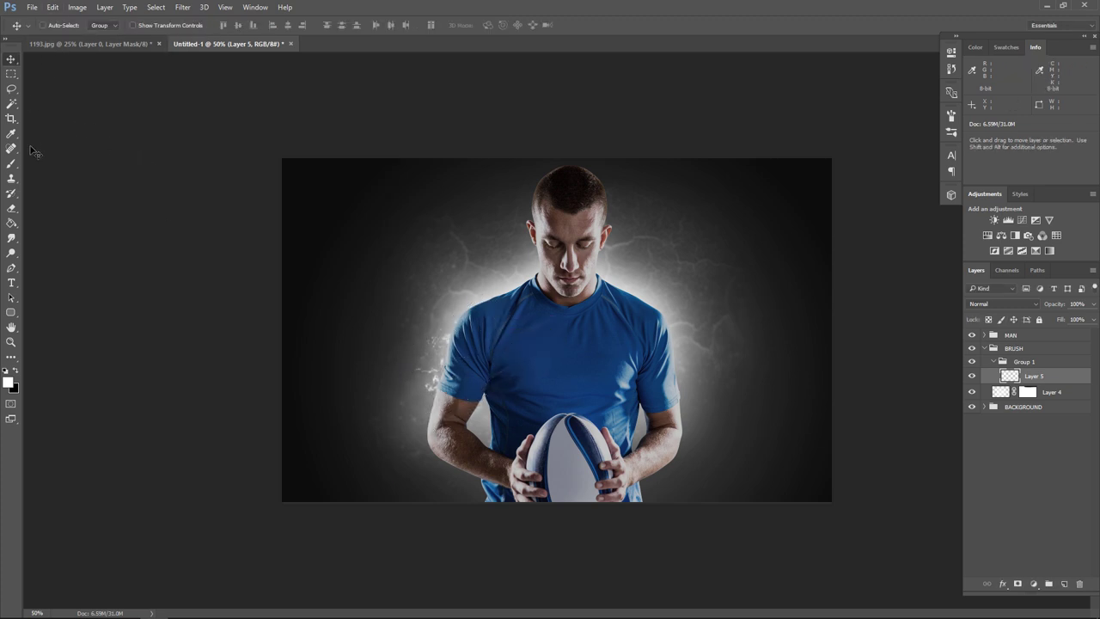
- Lower Layer 4's opacity to 77%, then reselect Layer 5
click(1051, 392)
click(1093, 304)
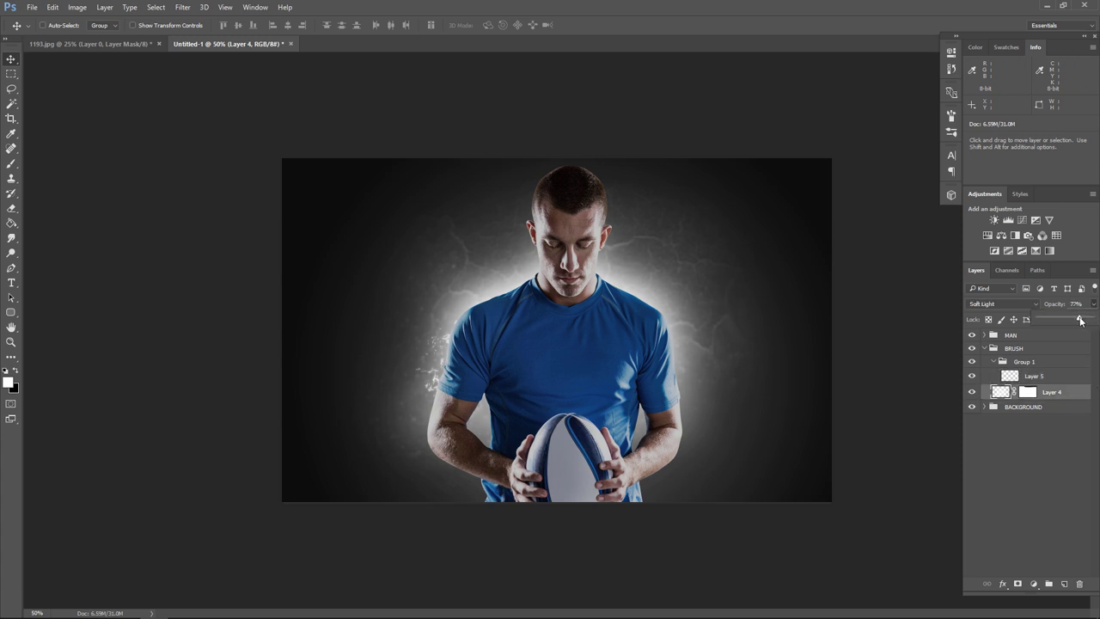
click(1062, 373)
- On new Layer 6, stamp another smoke tip, scale to ~85% and rotate beside the shoulder
click(1064, 583)
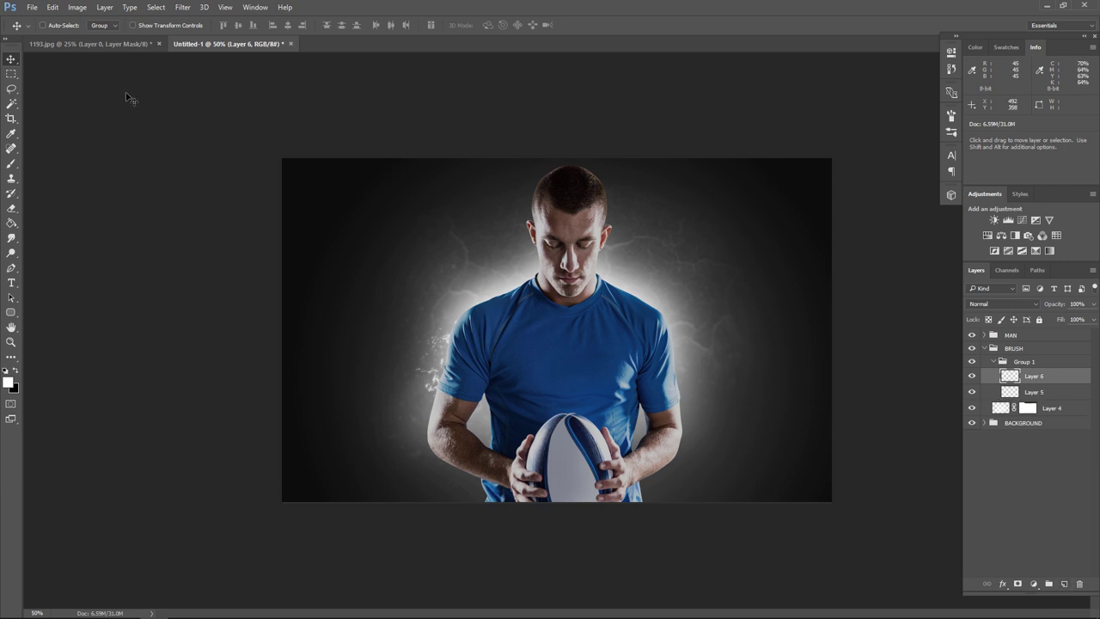
click(11, 164)
click(60, 25)
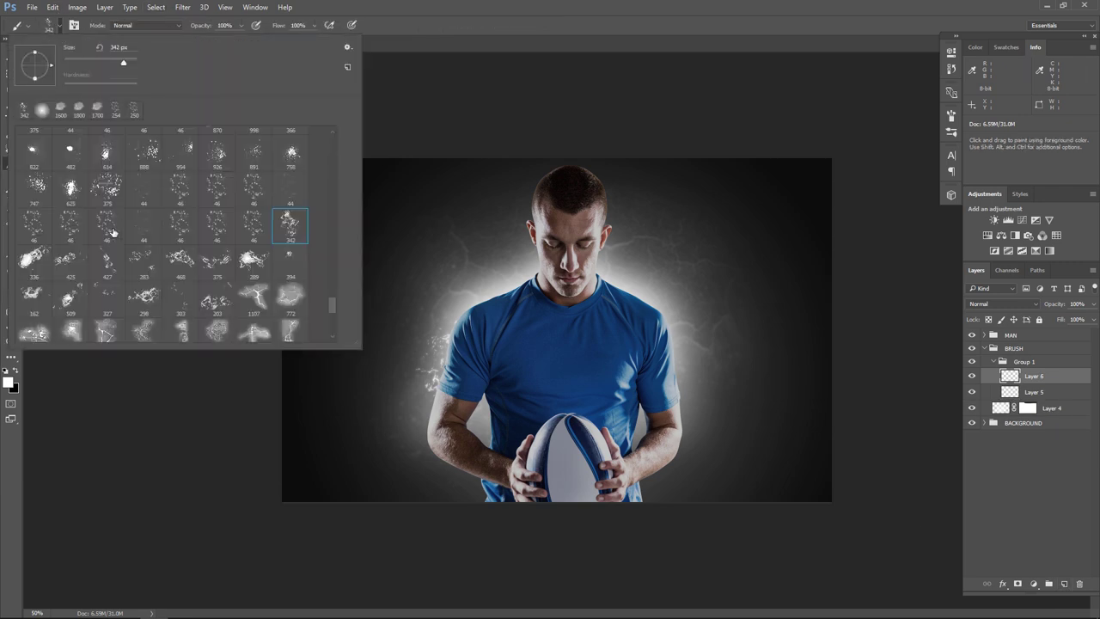
double_click(70, 263)
click(405, 306)
key(ctrl+t)
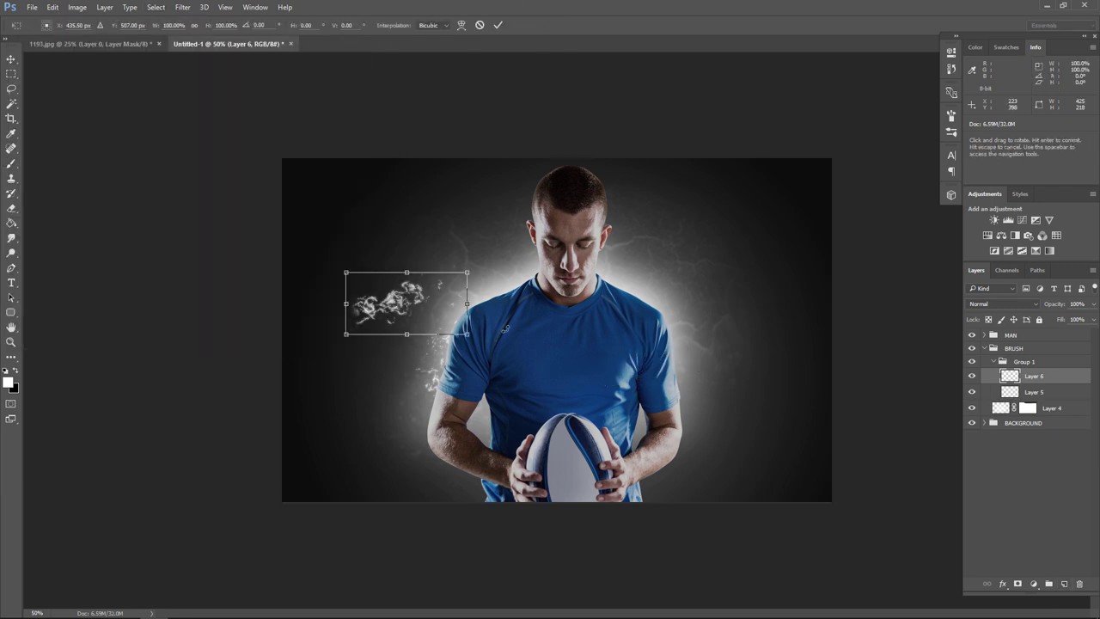
mouse_move(467, 343)
mouse_down()
mouse_move(459, 331)
mouse_move(494, 272)
mouse_up()
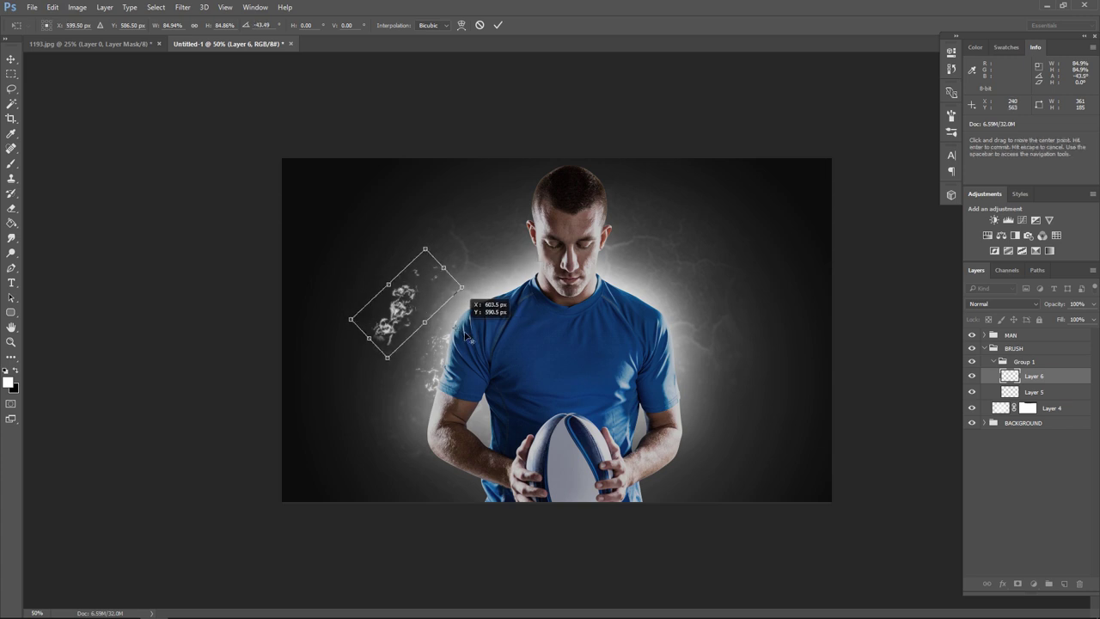
mouse_move(430, 305)
mouse_down()
mouse_move(501, 324)
mouse_move(486, 332)
mouse_up()
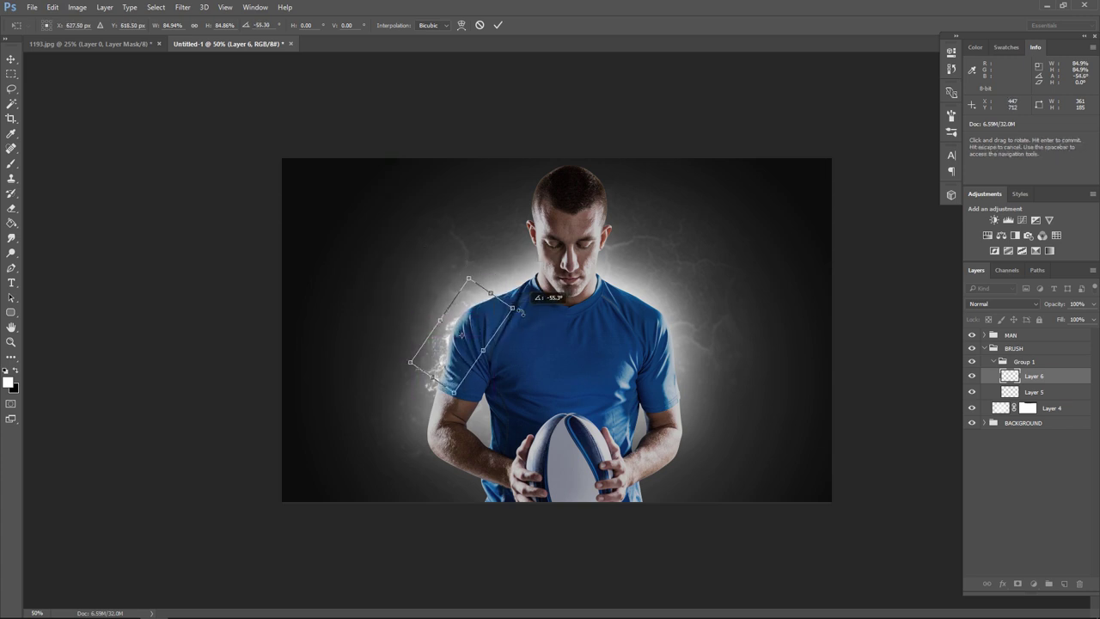
mouse_move(522, 320)
mouse_down()
mouse_move(507, 292)
mouse_move(490, 316)
mouse_up()
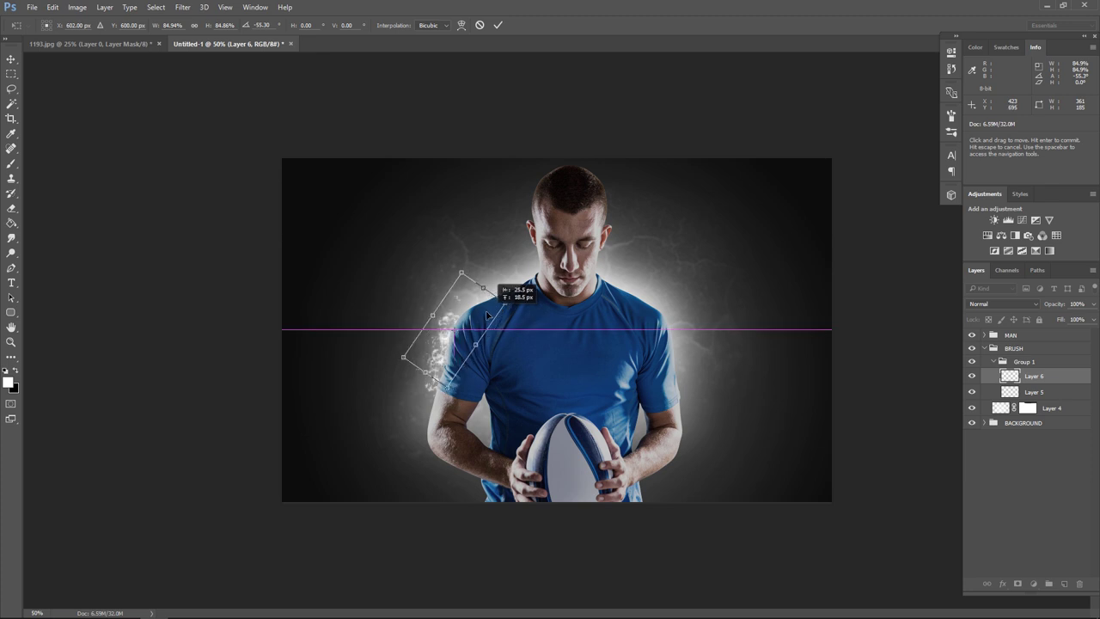
key(Return)
- On new Layer 7, stamp a splatter and move it from the chest to the shoulder
key(b)
click(58, 25)
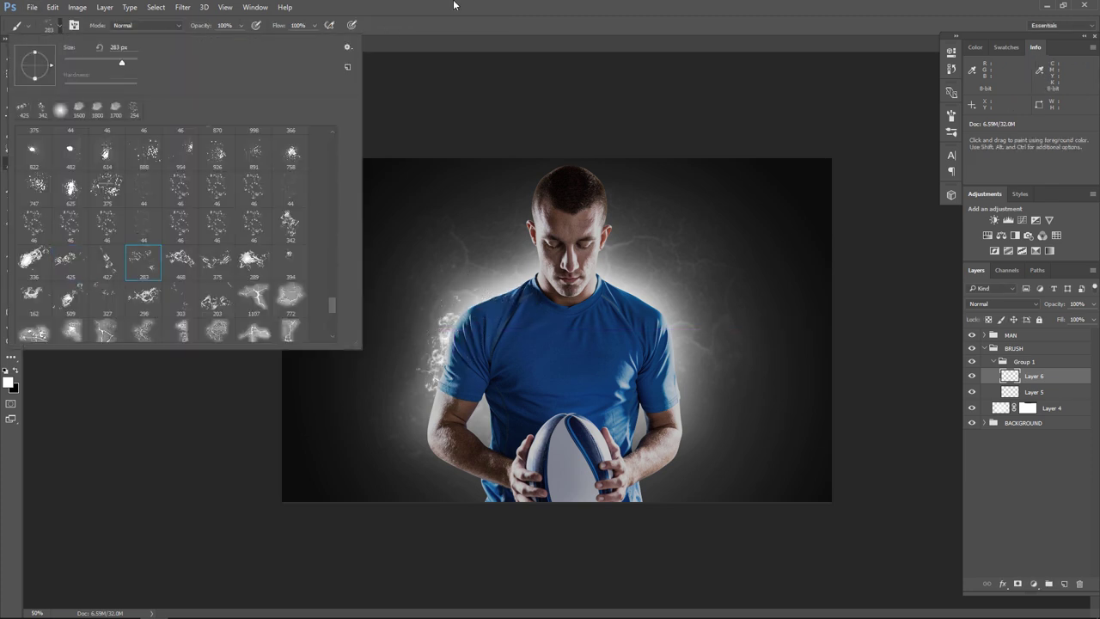
key(Escape)
click(1064, 584)
click(563, 334)
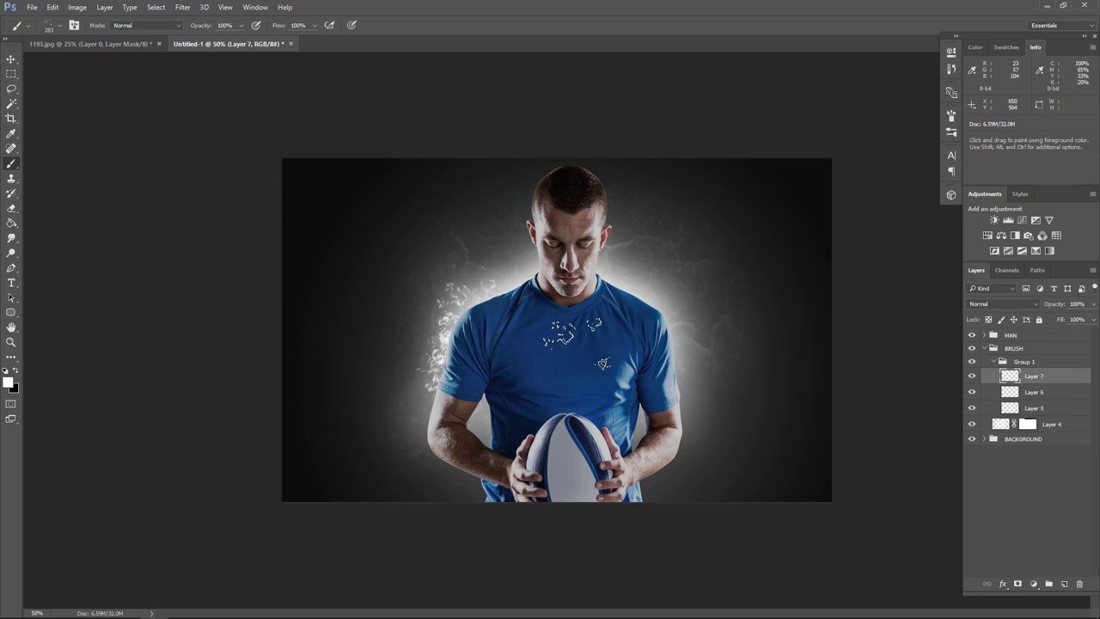
key(v)
drag(481, 288, 474, 298)
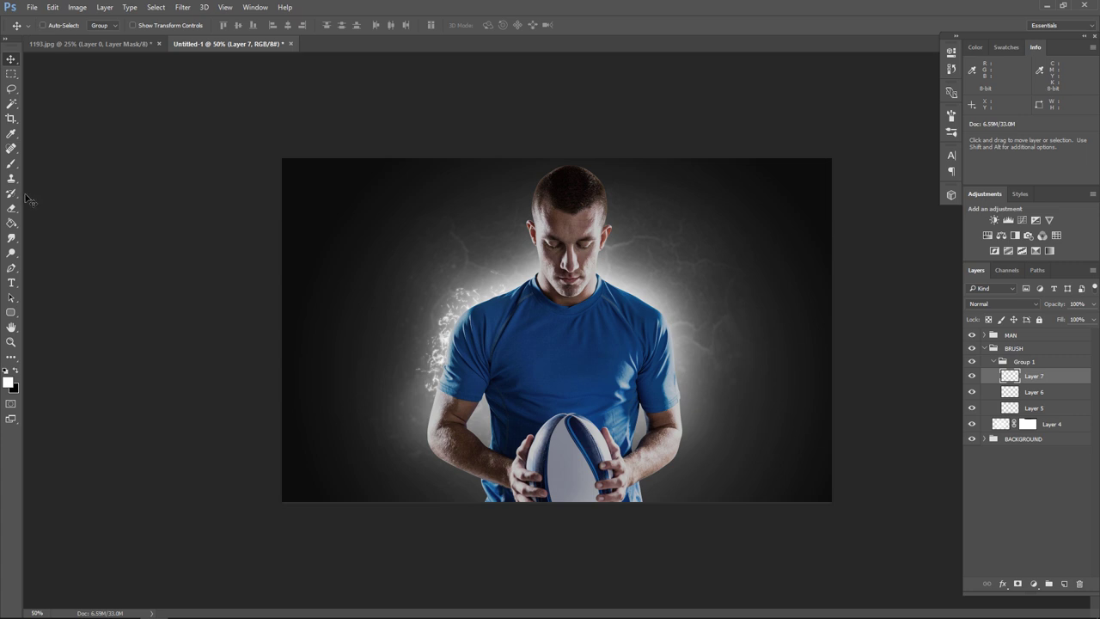
- On new Layer 8, stamp another smoke tip and rotate it into place on the shoulder
key(b)
click(61, 27)
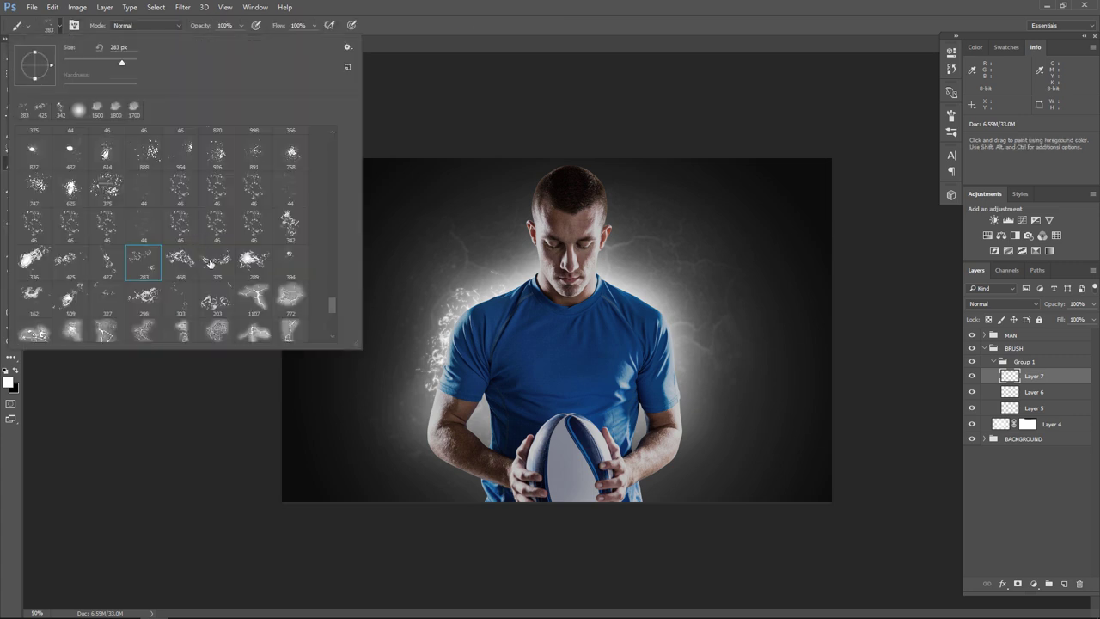
double_click(210, 264)
click(1064, 583)
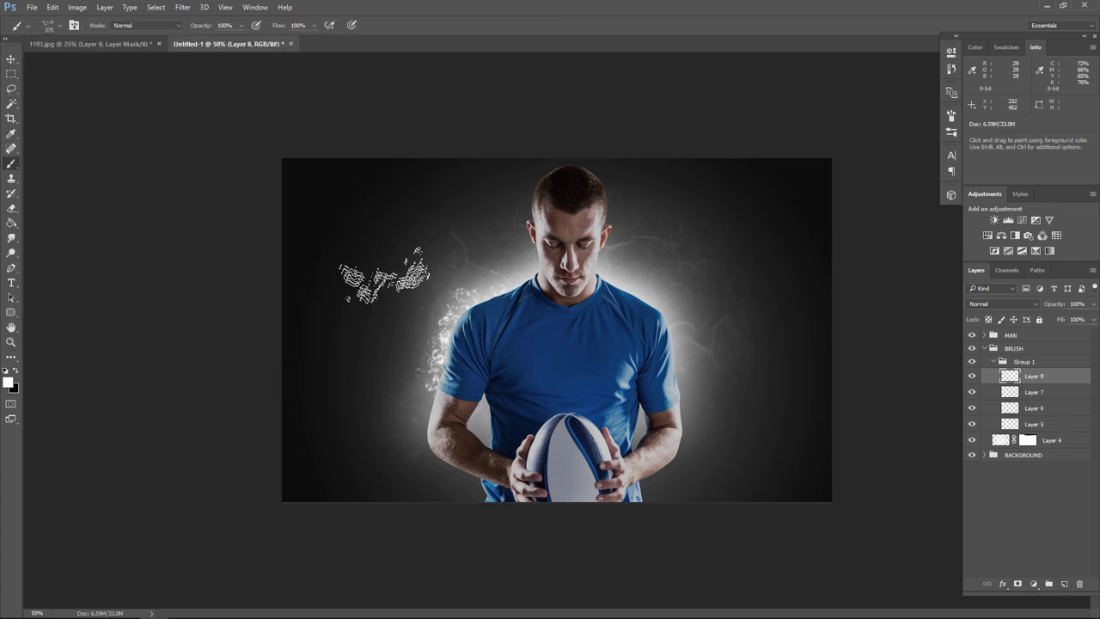
click(384, 275)
key(v)
key(ctrl+t)
mouse_move(482, 335)
mouse_down()
mouse_move(269, 171)
mouse_move(249, 258)
mouse_up()
drag(386, 258, 494, 325)
drag(564, 319, 564, 299)
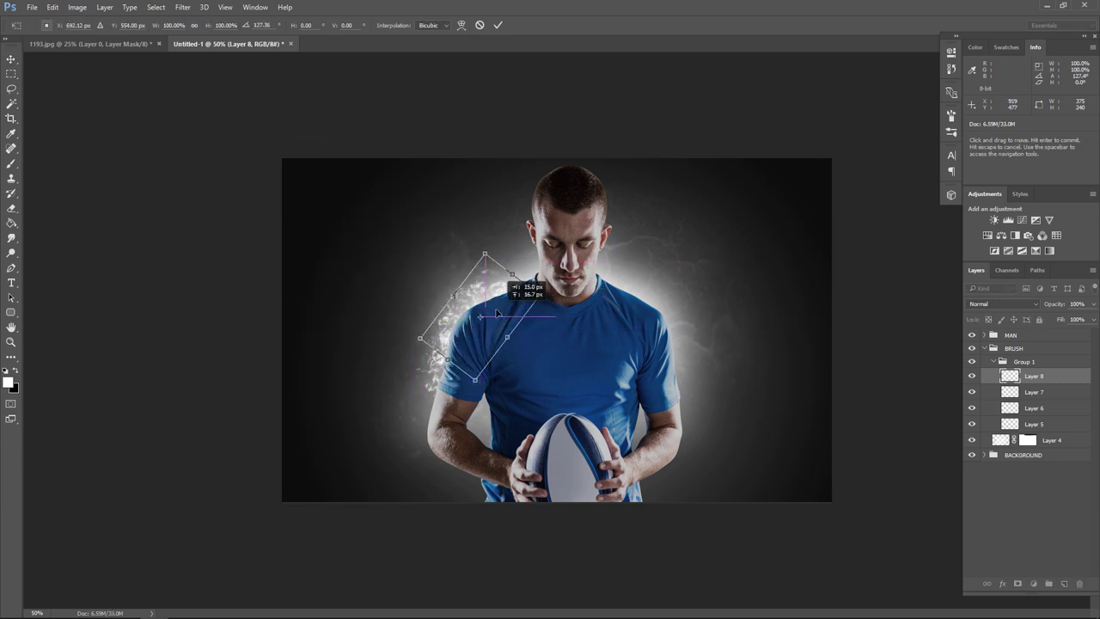
drag(503, 310, 478, 327)
drag(549, 316, 537, 286)
drag(481, 350, 507, 339)
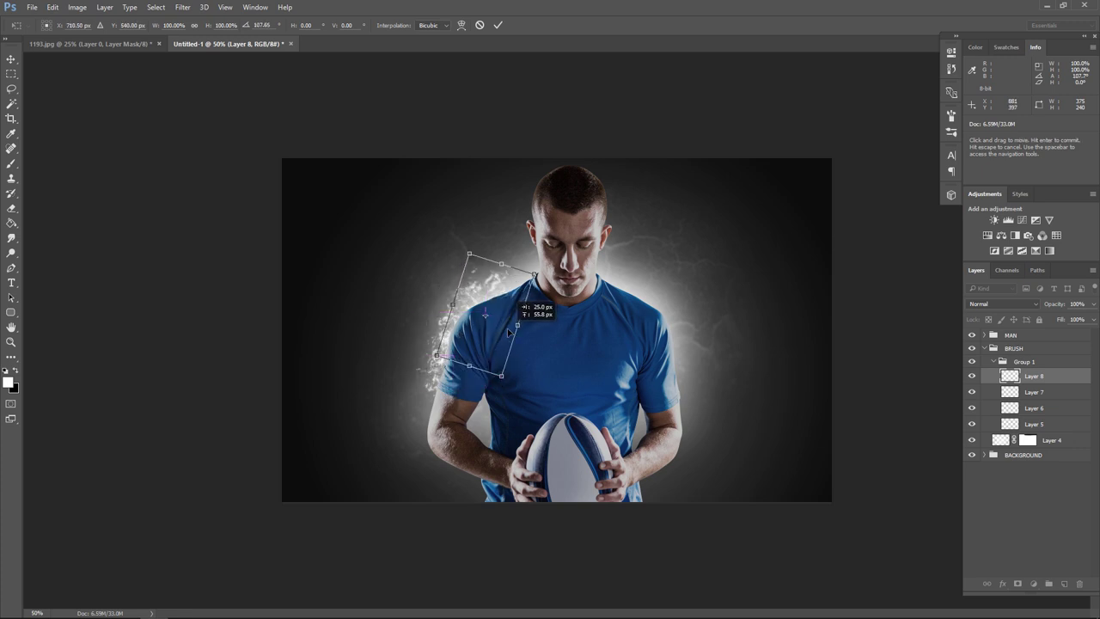
key(Return)
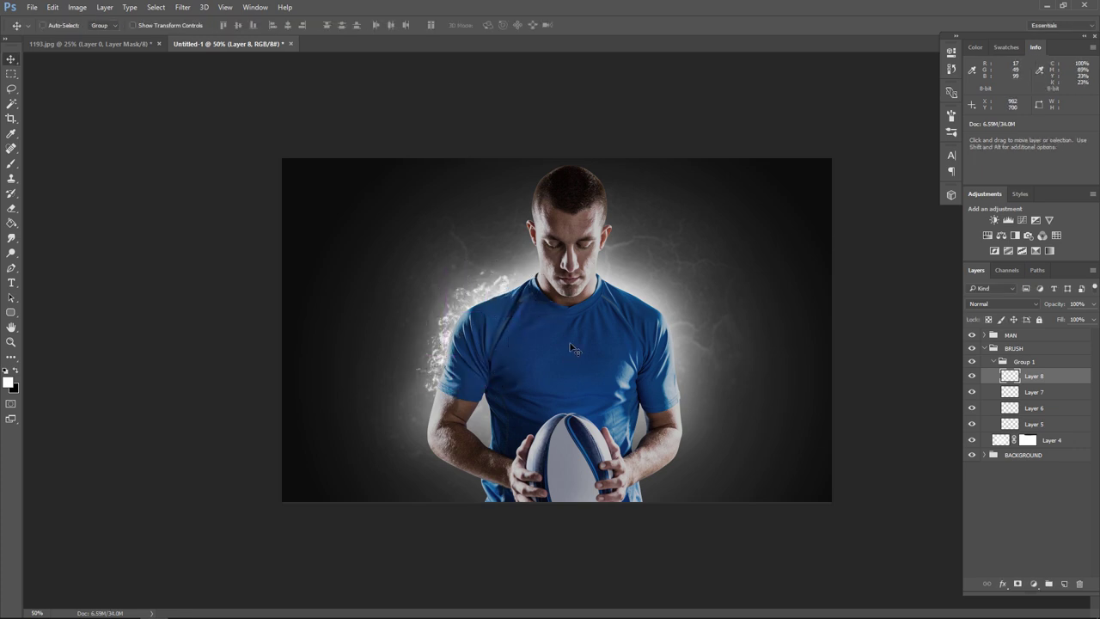
- Try one more upper-left smoke stamp, then cancel and undo it
click(11, 163)
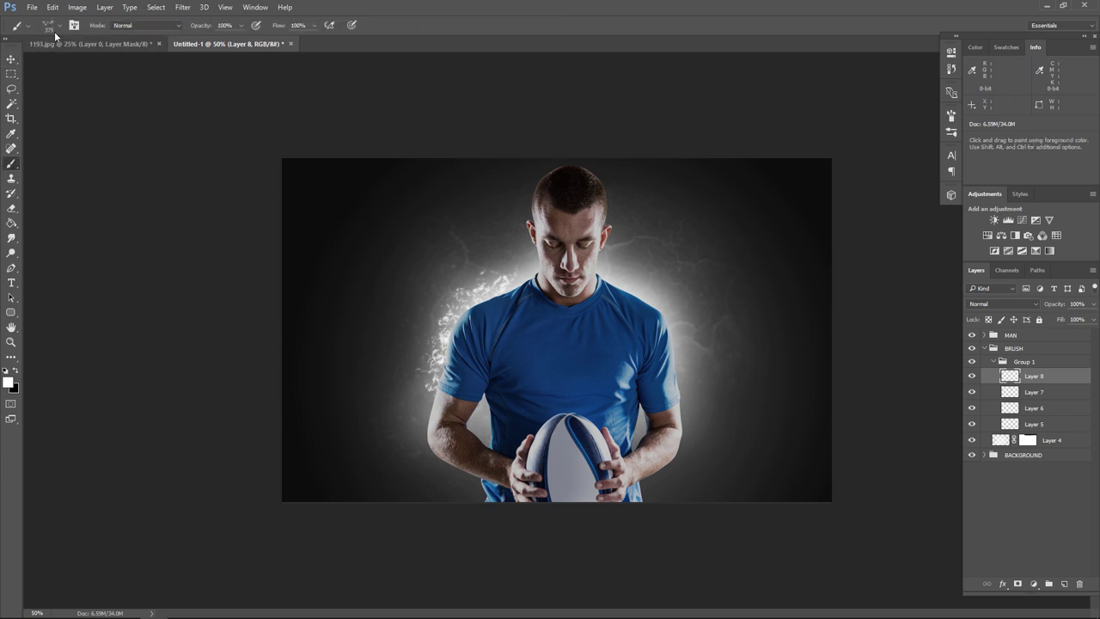
click(59, 26)
click(292, 238)
click(364, 268)
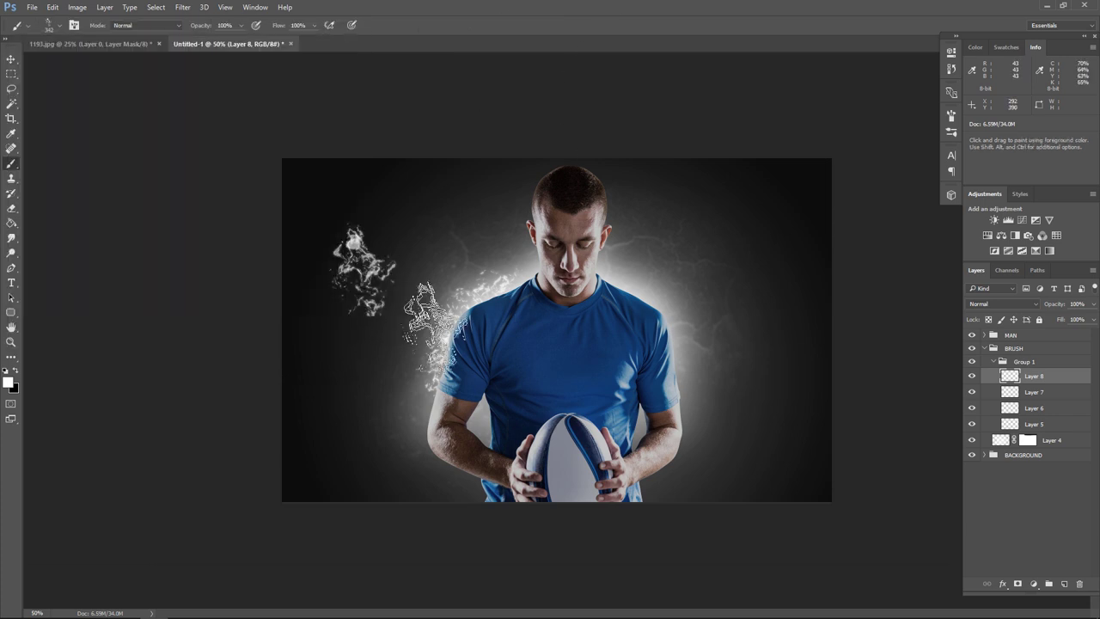
key(v)
key(ctrl)
key(ctrl+t)
drag(499, 379, 590, 160)
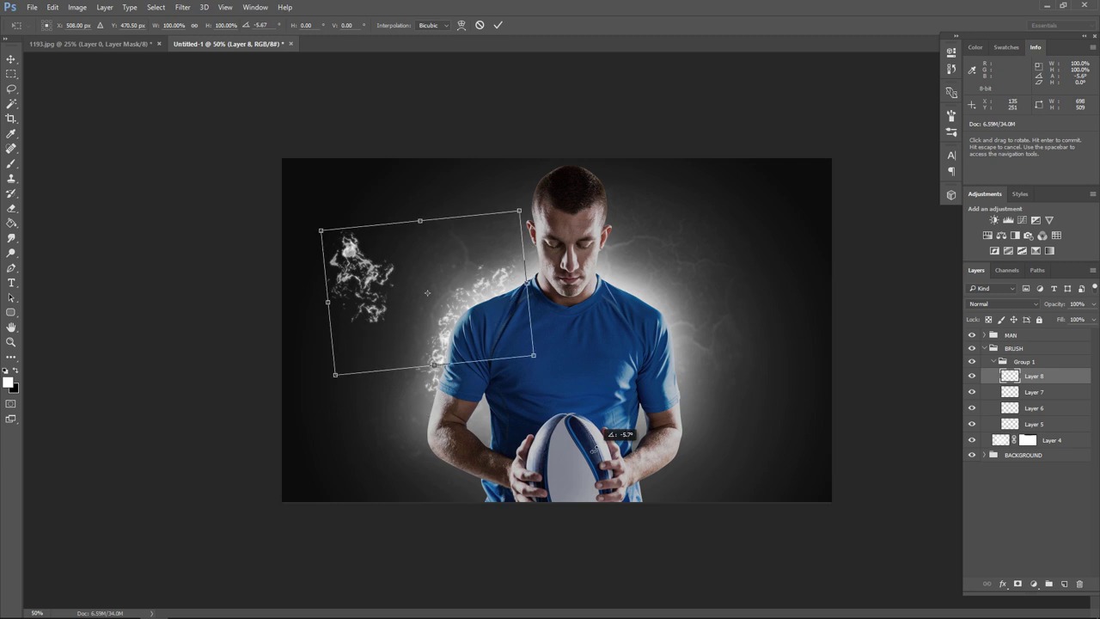
key(Escape)
key(ctrl+z)
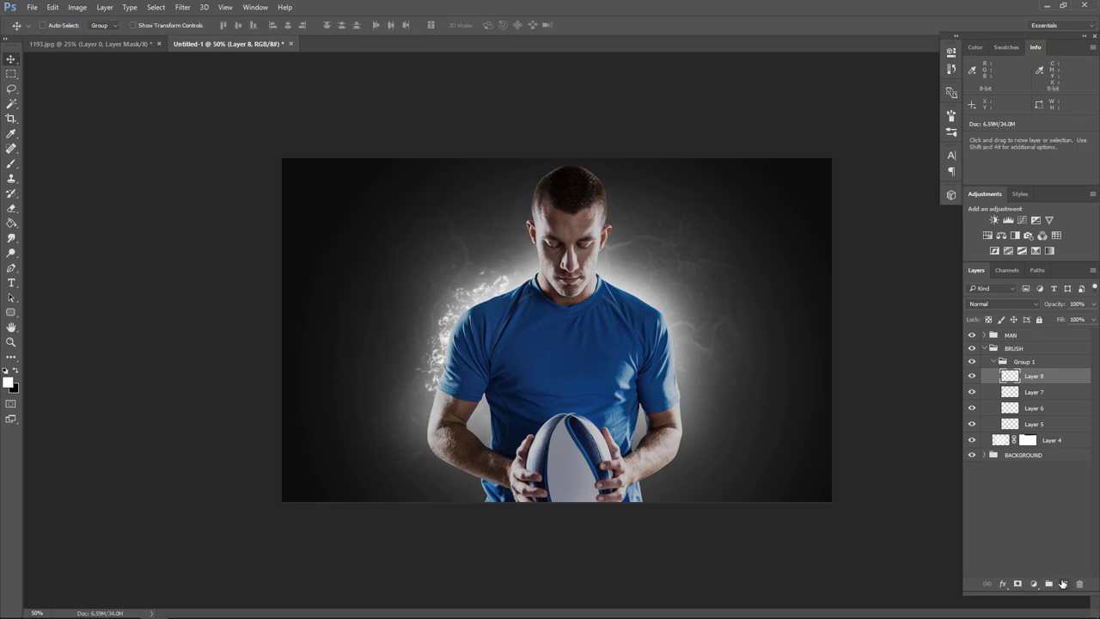
- On new Layer 9, stamp smoke and rotate it about -168° over the chest
click(1064, 584)
click(12, 163)
click(386, 221)
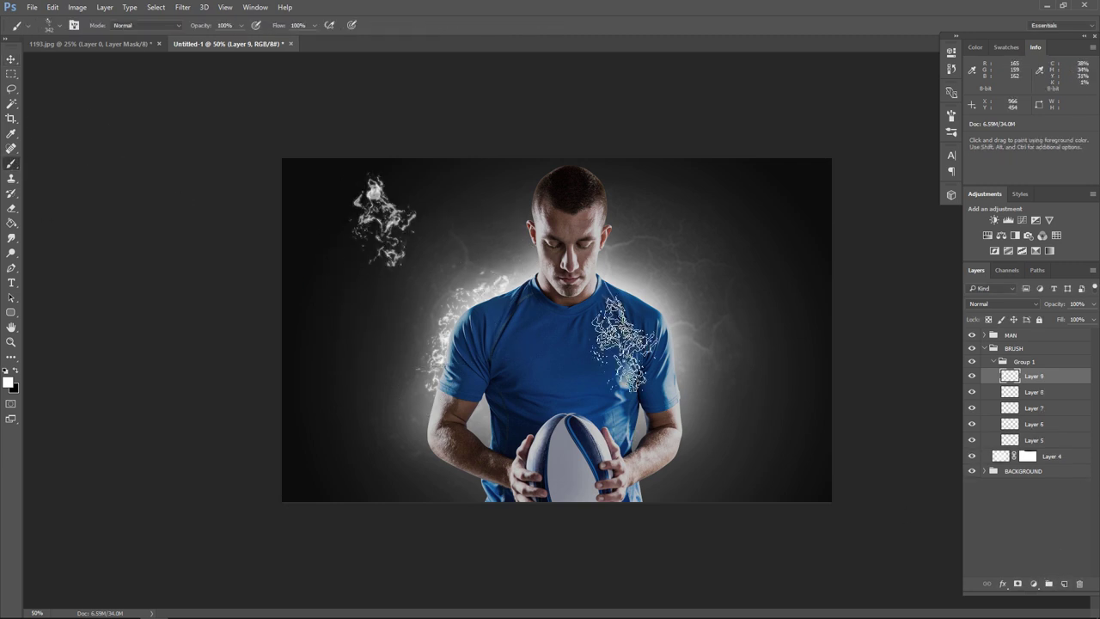
key(ctrl+t)
drag(443, 275, 403, 99)
drag(385, 218, 535, 269)
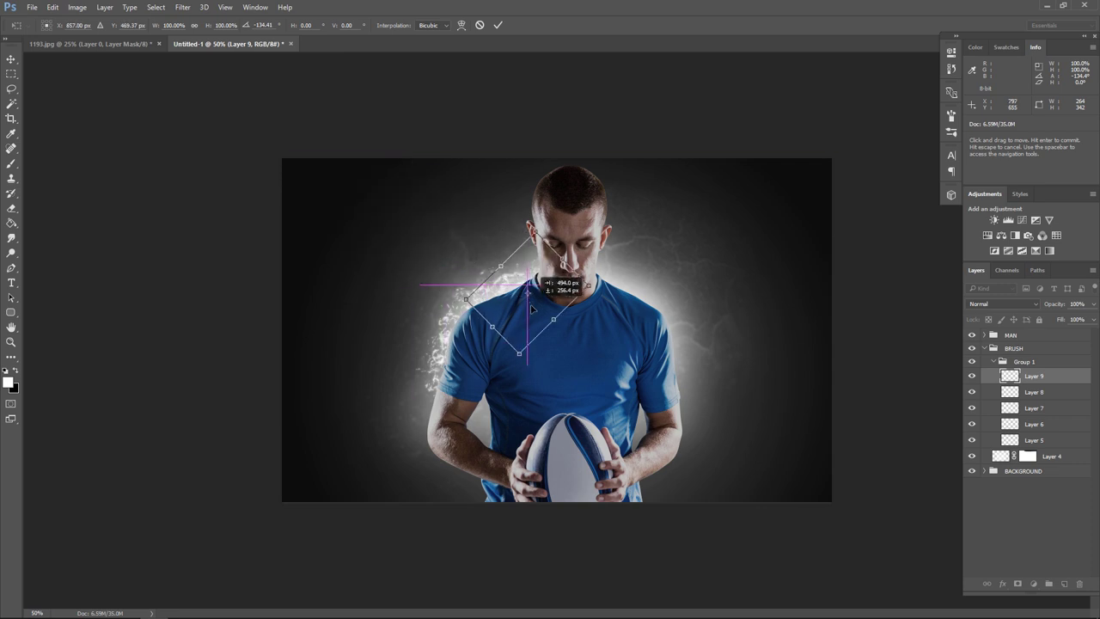
drag(646, 290, 617, 193)
drag(559, 288, 534, 305)
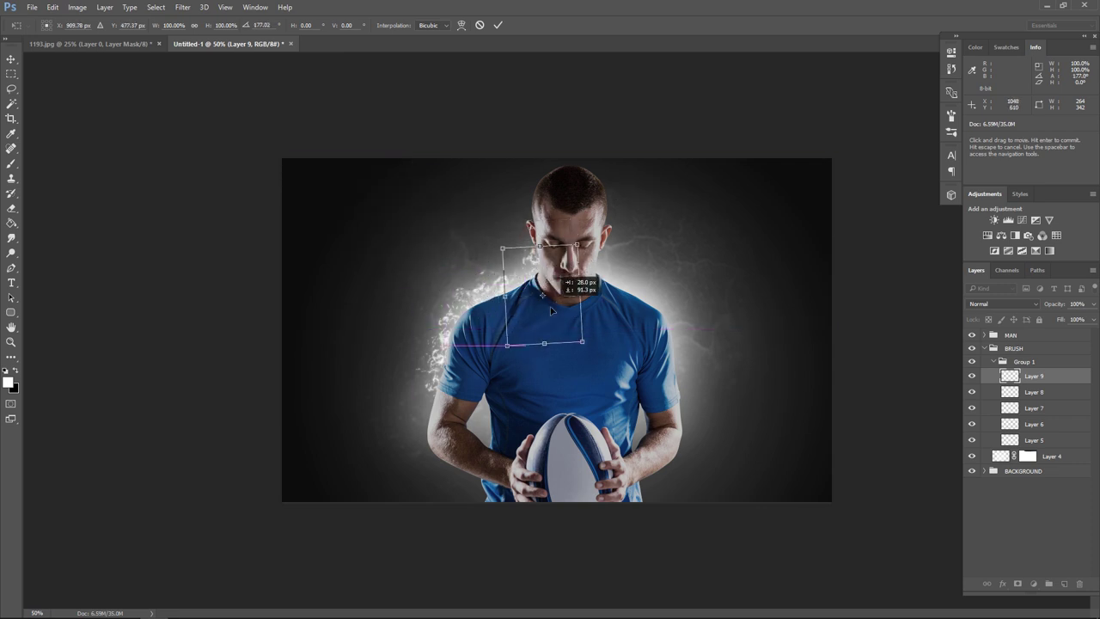
drag(583, 379, 563, 385)
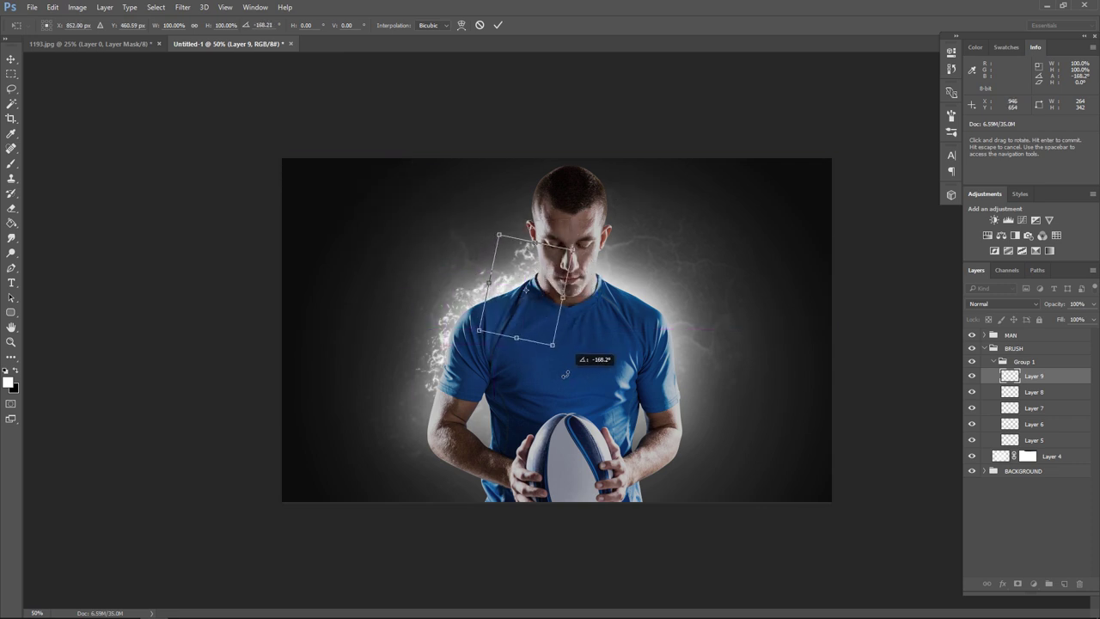
drag(535, 290, 539, 319)
key(Return)
- Duplicate it as Layer 9 copy, rotated about -75°, shrunk and lifted toward the neck
key(b)
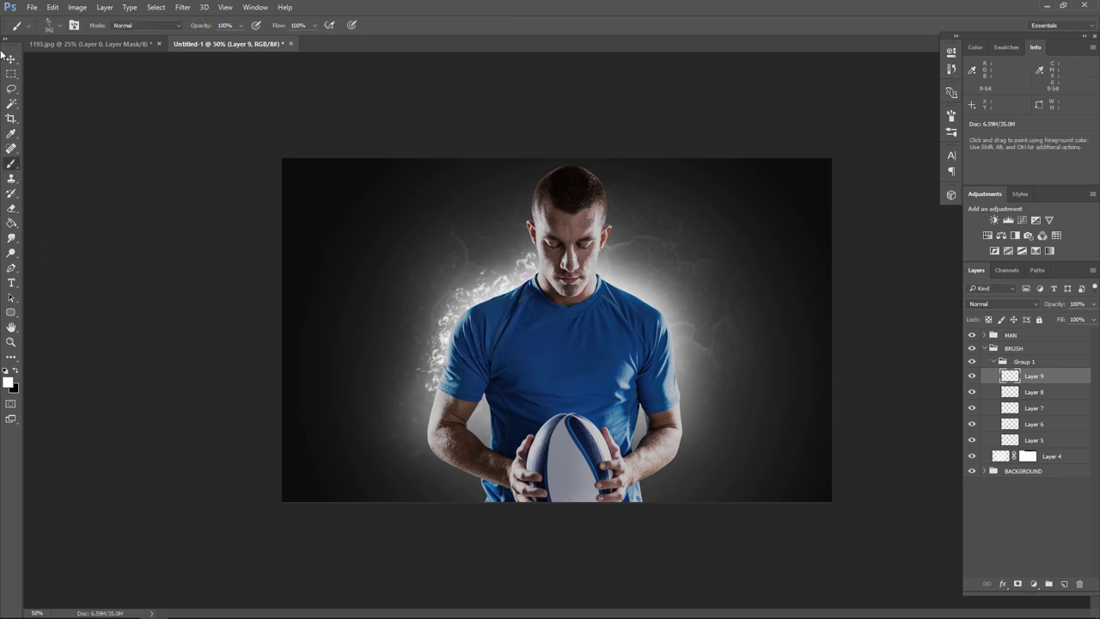
click(12, 58)
drag(516, 331, 512, 331)
key(ctrl+t)
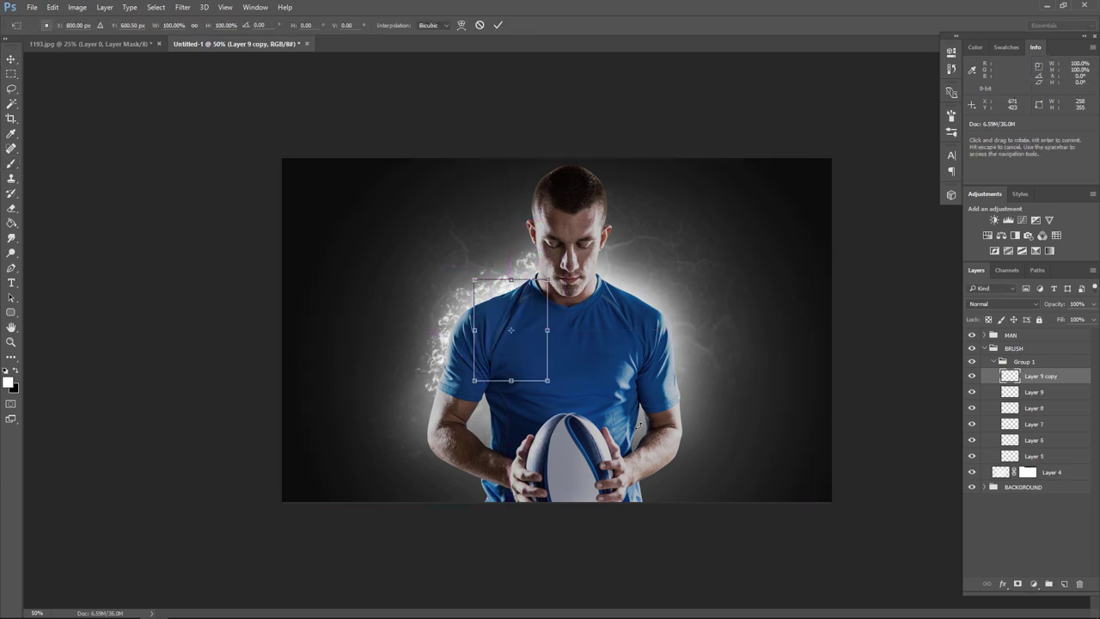
mouse_move(601, 283)
mouse_down()
mouse_move(566, 226)
mouse_move(606, 260)
mouse_up()
drag(511, 337, 518, 303)
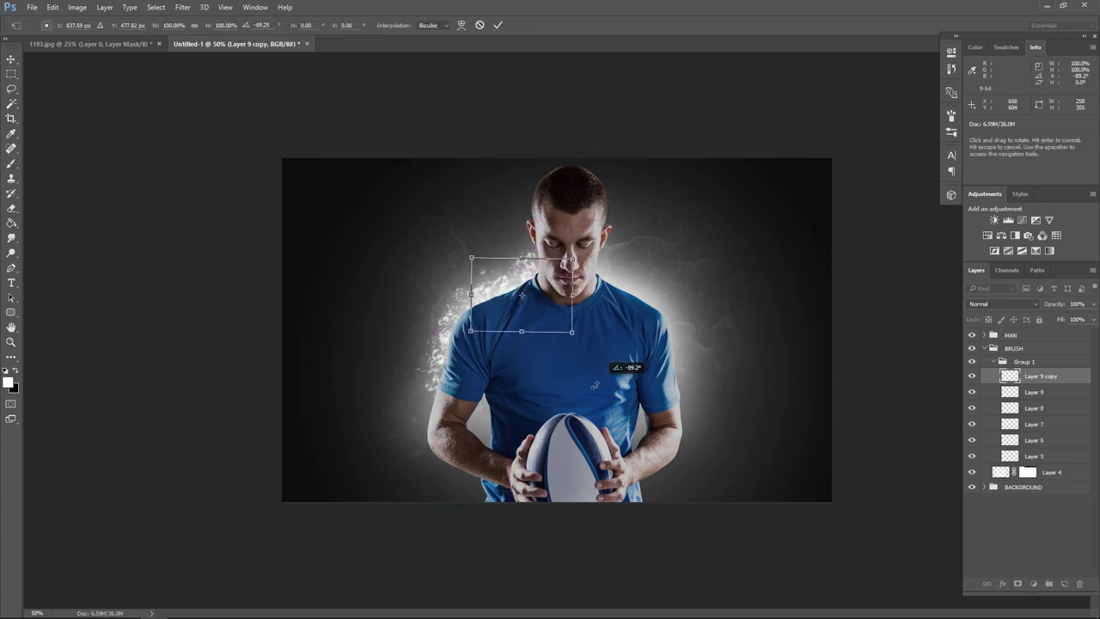
mouse_move(560, 343)
mouse_down()
mouse_move(544, 325)
mouse_move(562, 287)
mouse_up()
key(Return)
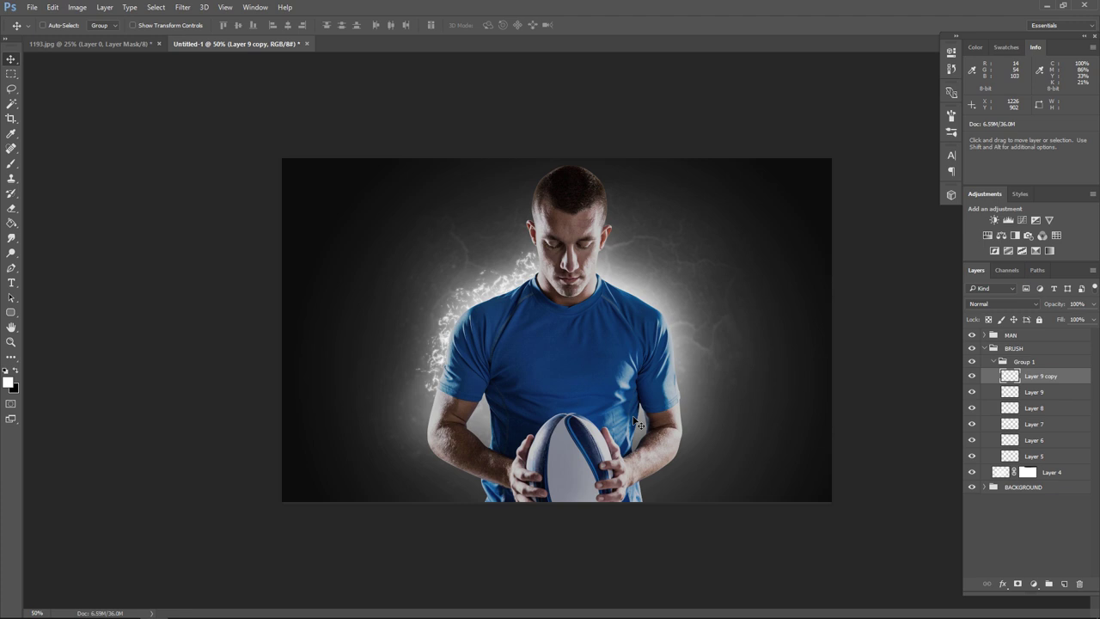
- Duplicate Group 1, shift the copy right and flip it horizontally
click(994, 361)
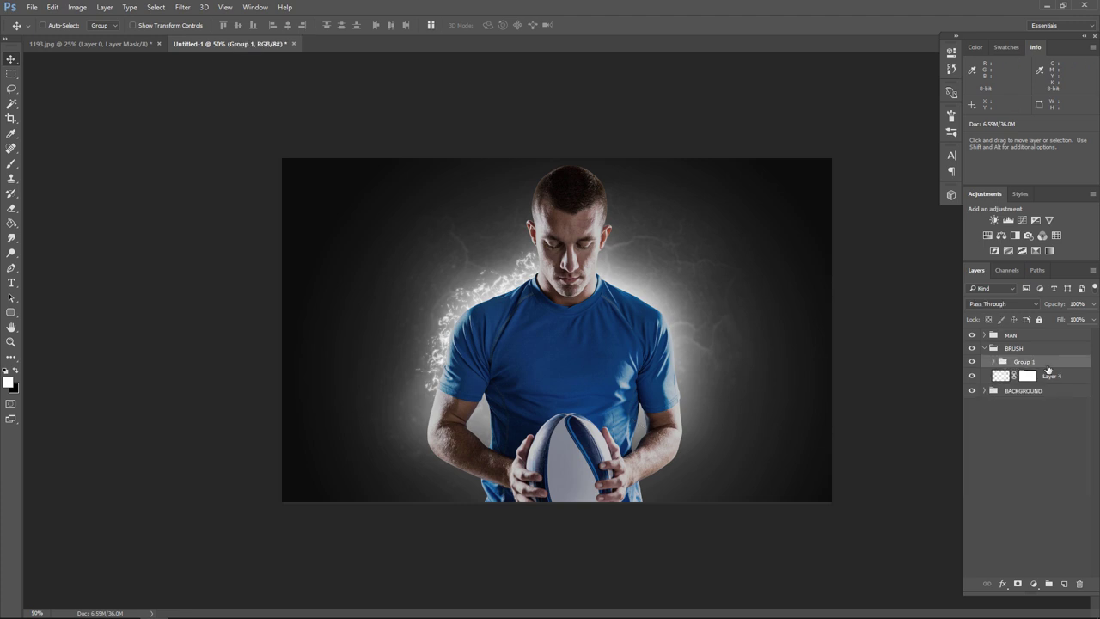
key(ctrl+j)
mouse_move(439, 312)
mouse_down()
mouse_move(749, 326)
mouse_move(703, 343)
mouse_up()
click(52, 7)
click(256, 367)
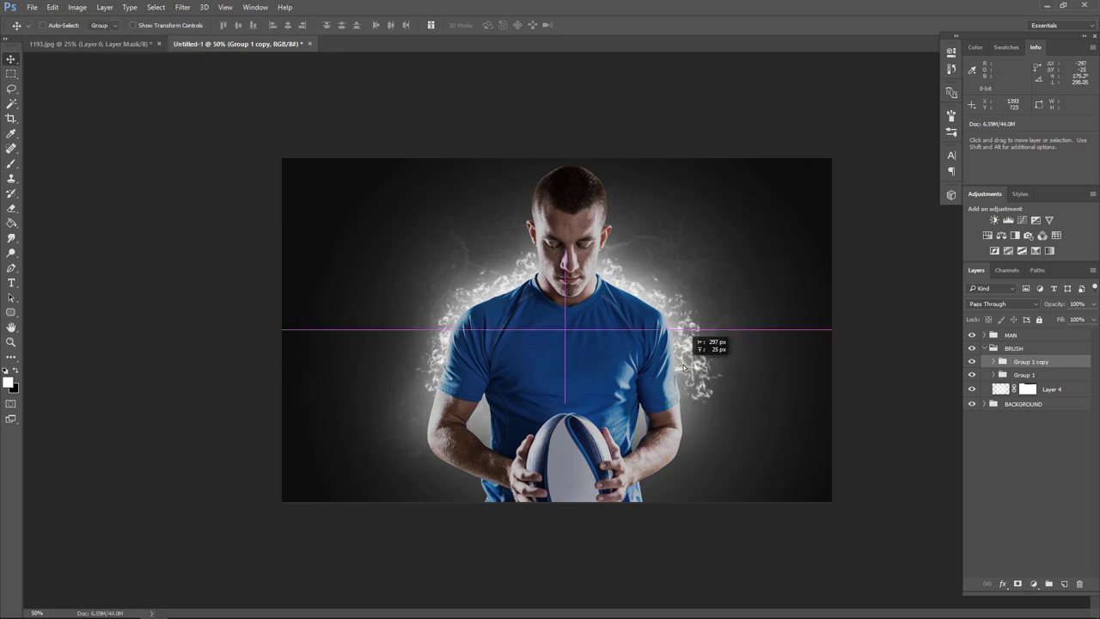
- Rotate the copied smoke about 6° and nudge it left to hug the right shoulder
key(ctrl+t)
drag(750, 431, 736, 435)
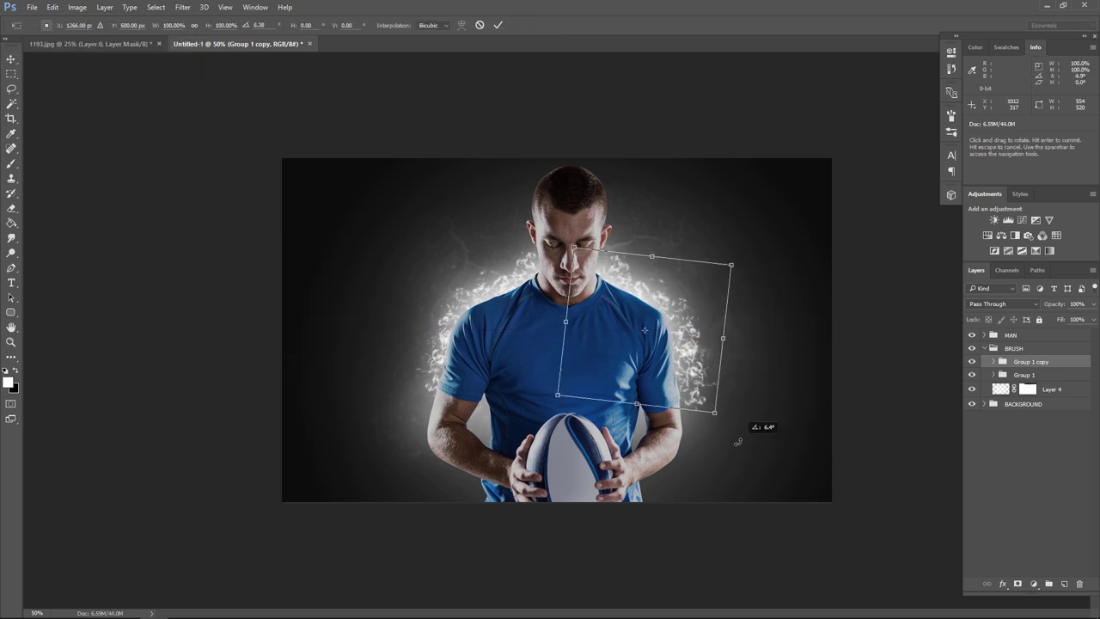
drag(713, 382, 683, 370)
key(Left)
key(Left)
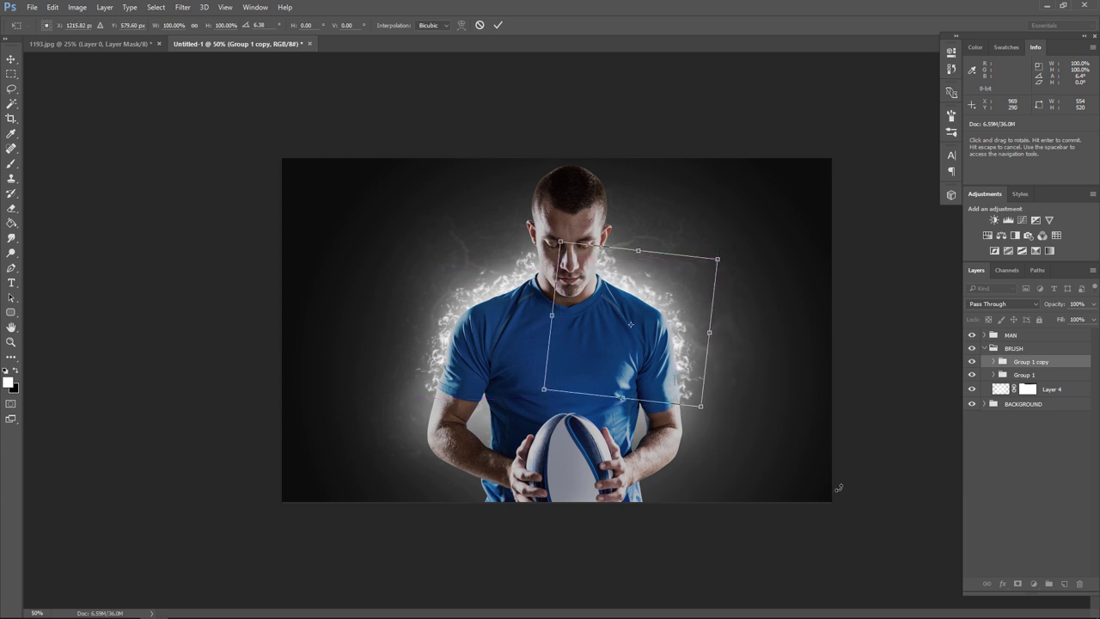
key(Left)
key(Left)
key(Left)
key(Left)
key(Left)
key(Left)
key(Left)
key(Left)
key(Down)
key(Down)
key(Down)
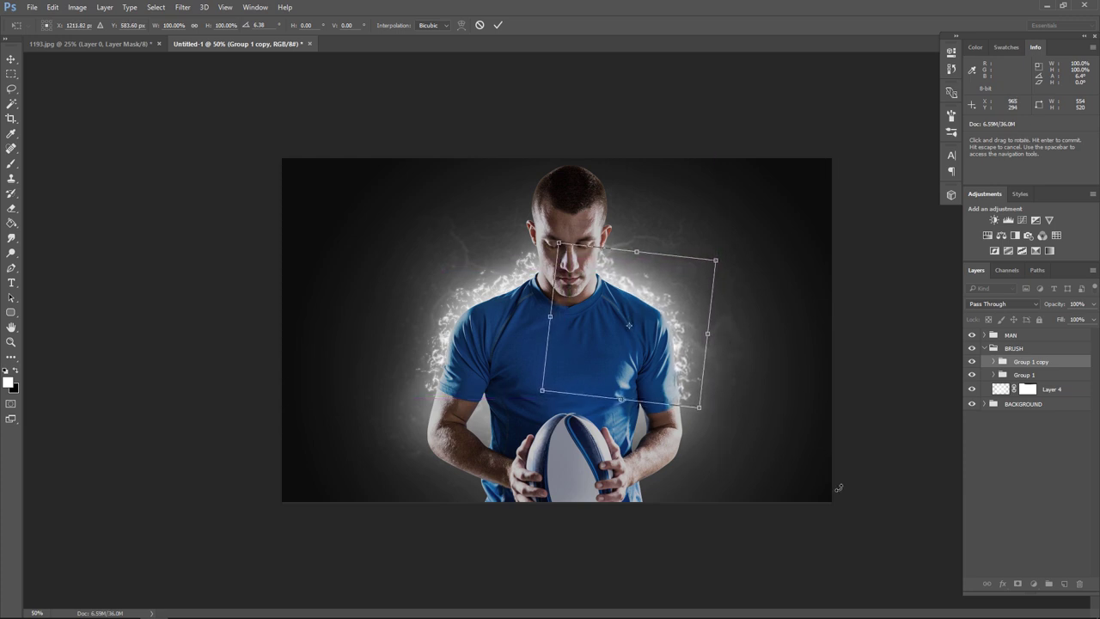
drag(558, 243, 565, 247)
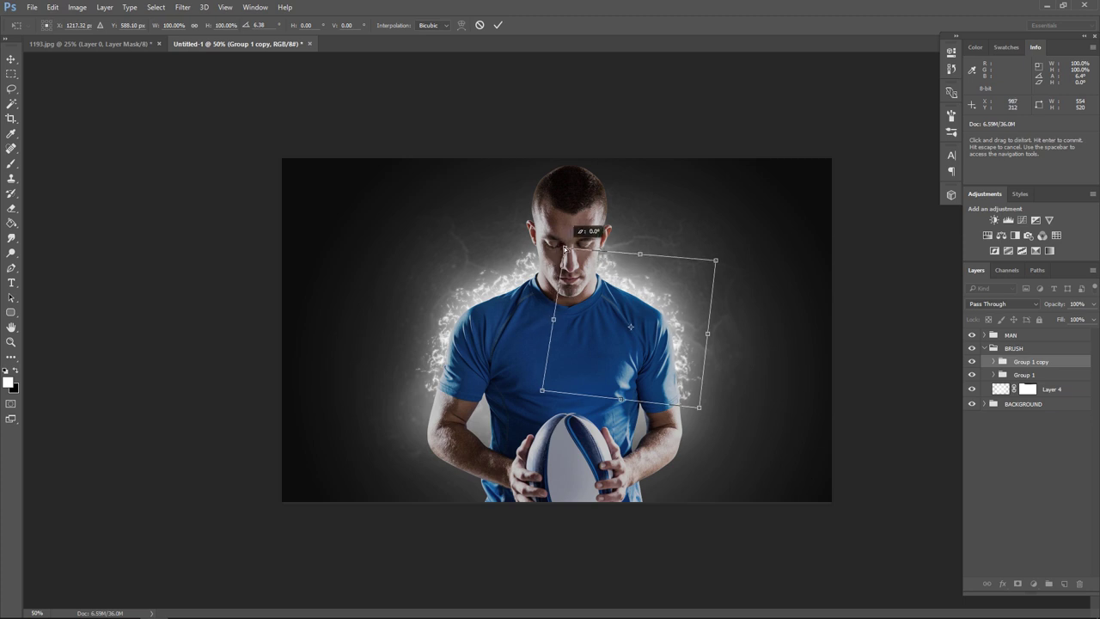
key(Return)
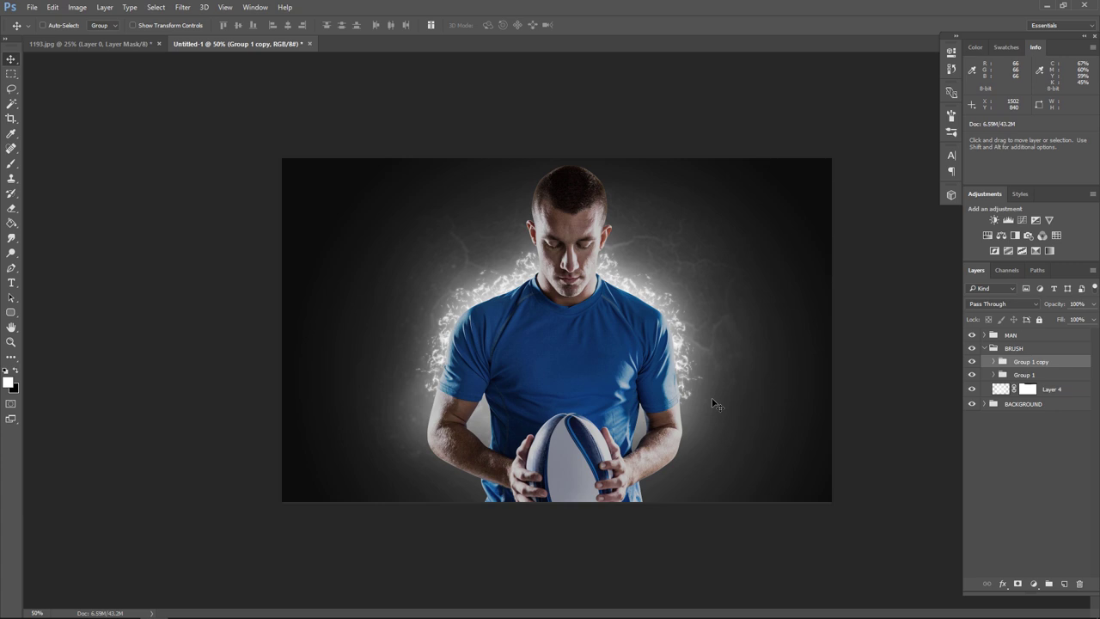
- Create Group 2 containing an empty Layer 10 and bring up the brush presets
click(1049, 584)
click(1063, 585)
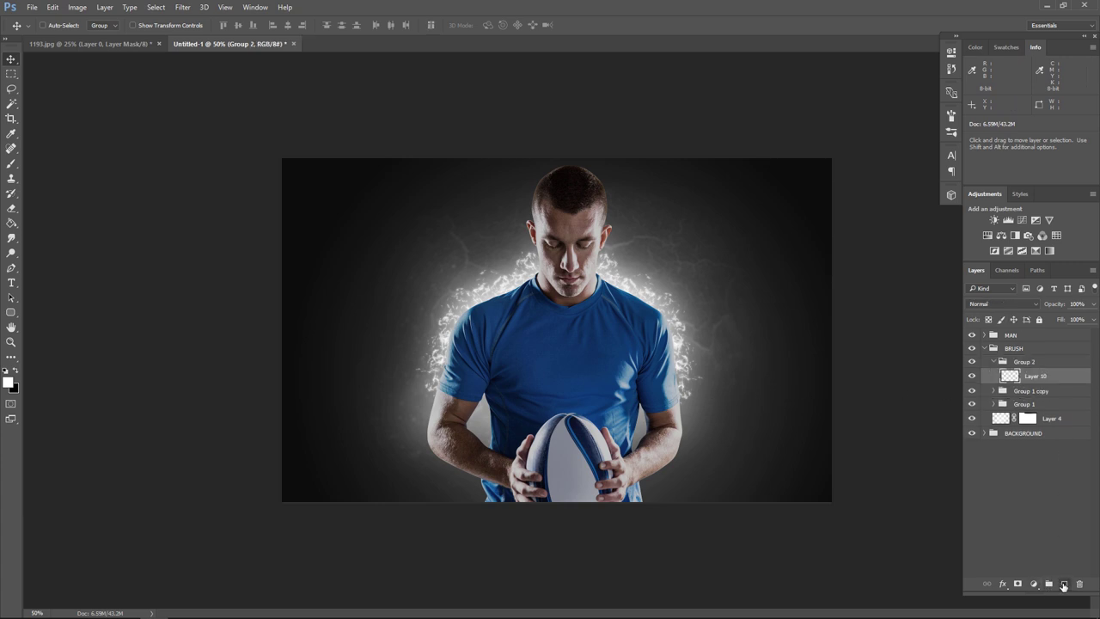
click(11, 163)
click(60, 26)
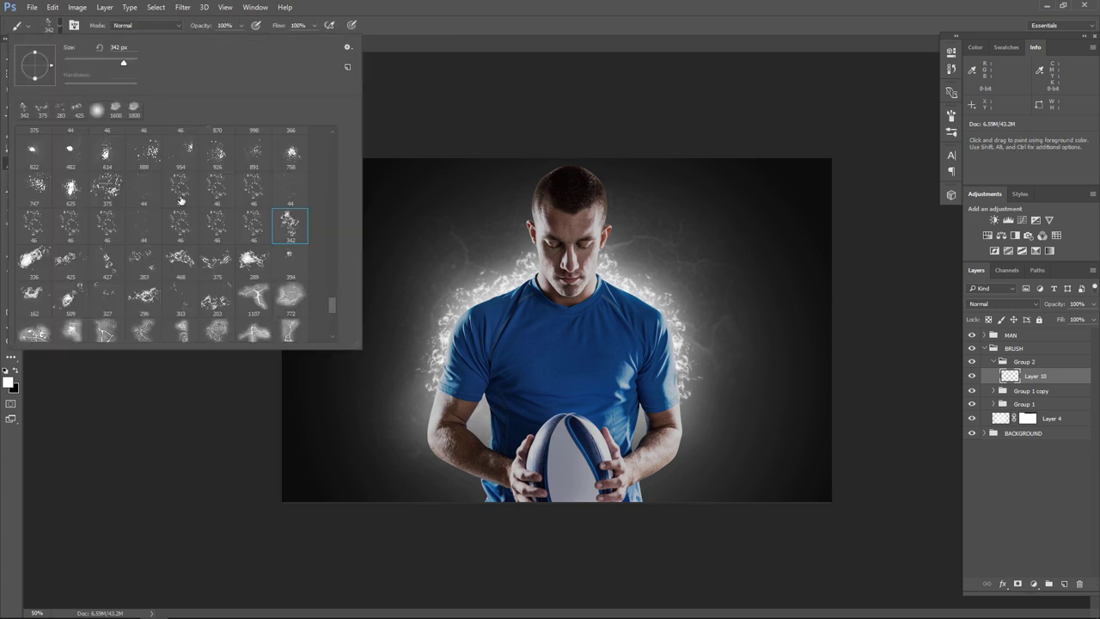
- Paint sparkle clusters right of the glow with a 67 px, 1%-spacing splatter brush
click(71, 172)
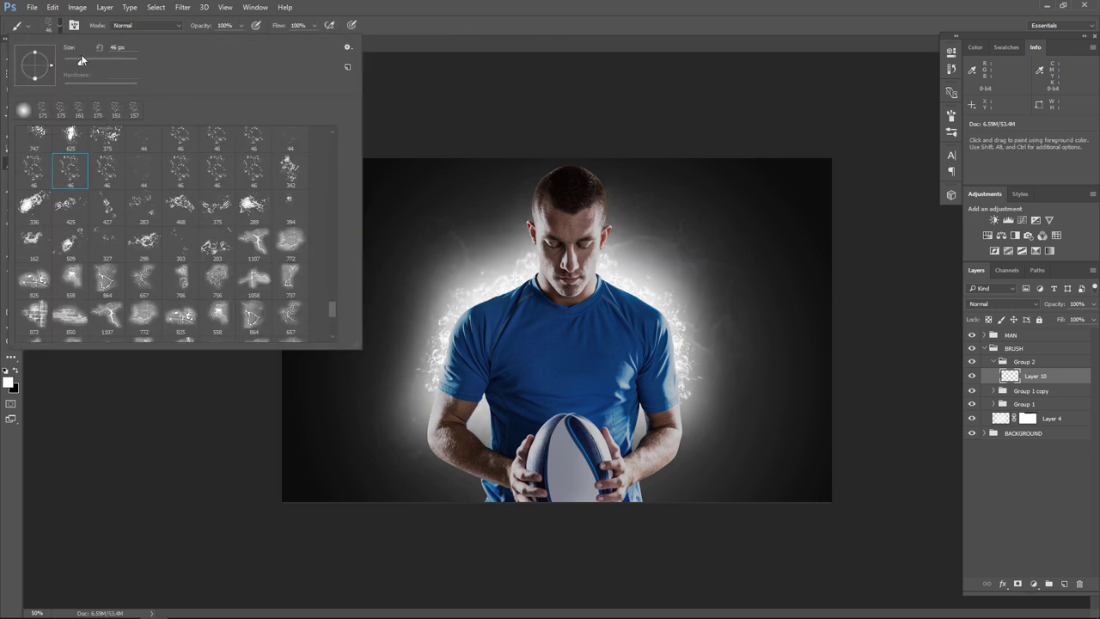
drag(82, 65, 89, 67)
click(951, 118)
drag(832, 299, 816, 302)
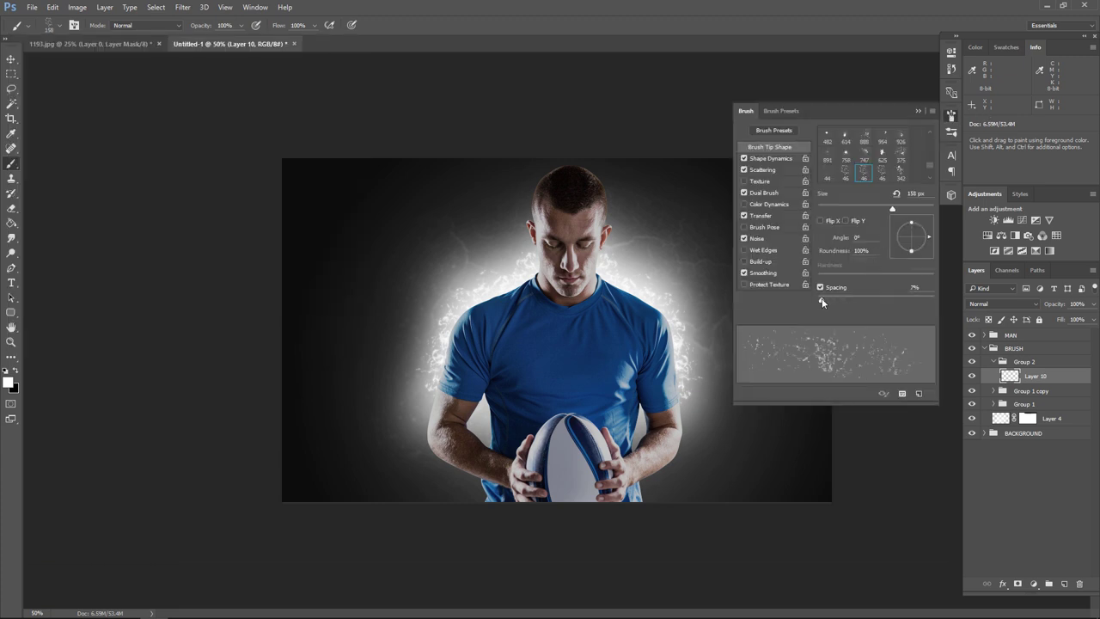
click(916, 112)
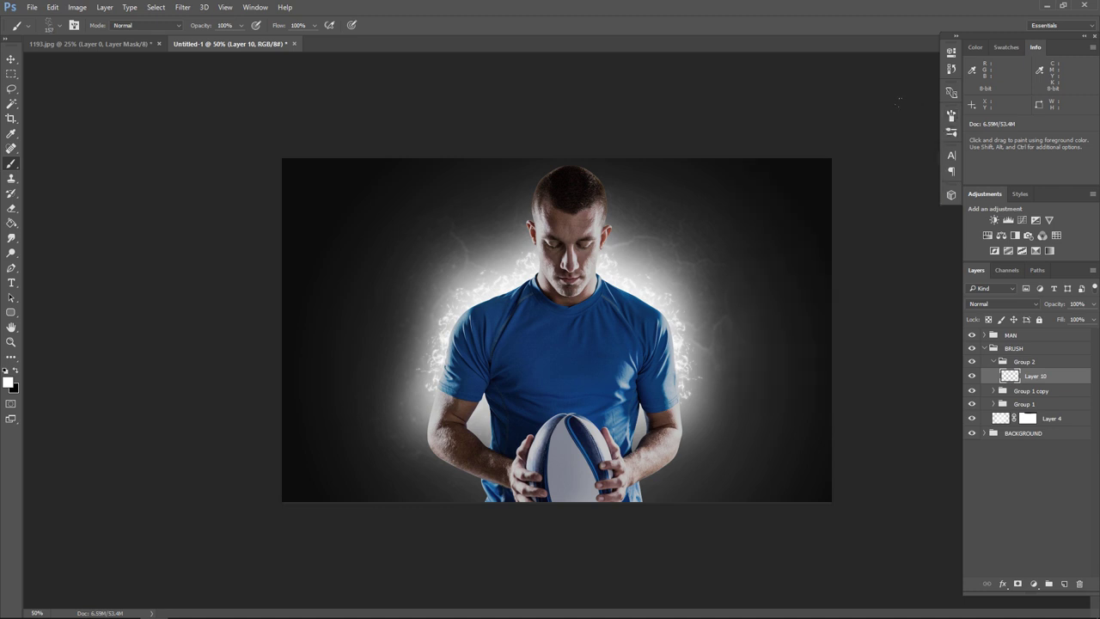
key(ctrl+plus)
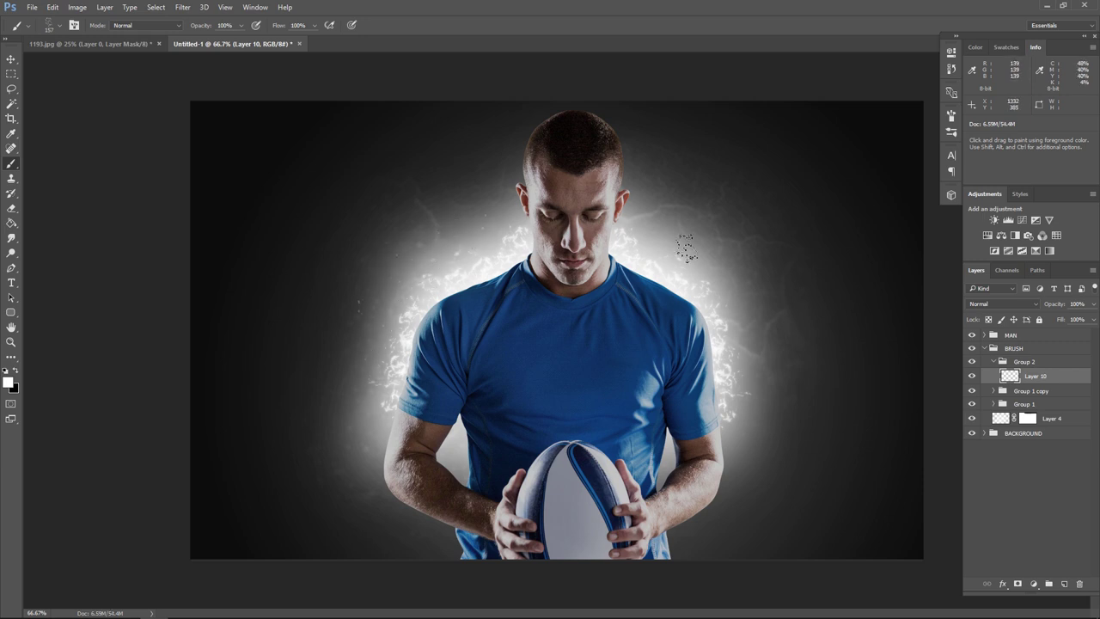
click(790, 345)
click(756, 273)
- Mask Layer 10 and paint black with a soft round brush to hide sparkles near the player
click(58, 27)
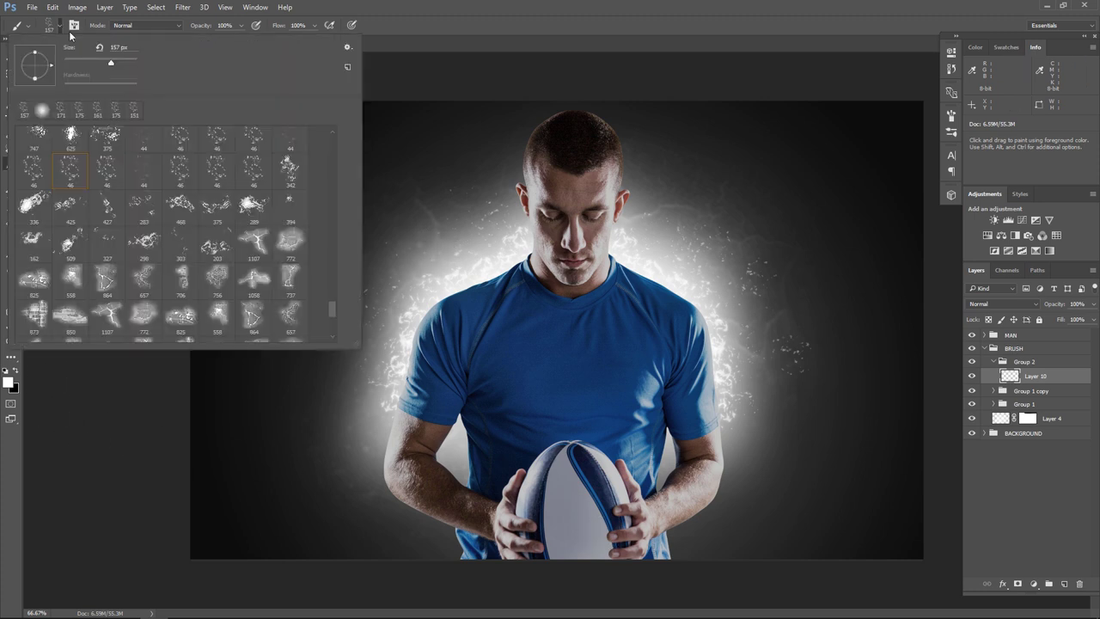
scroll(171, 232, up, 10)
click(118, 142)
key(Return)
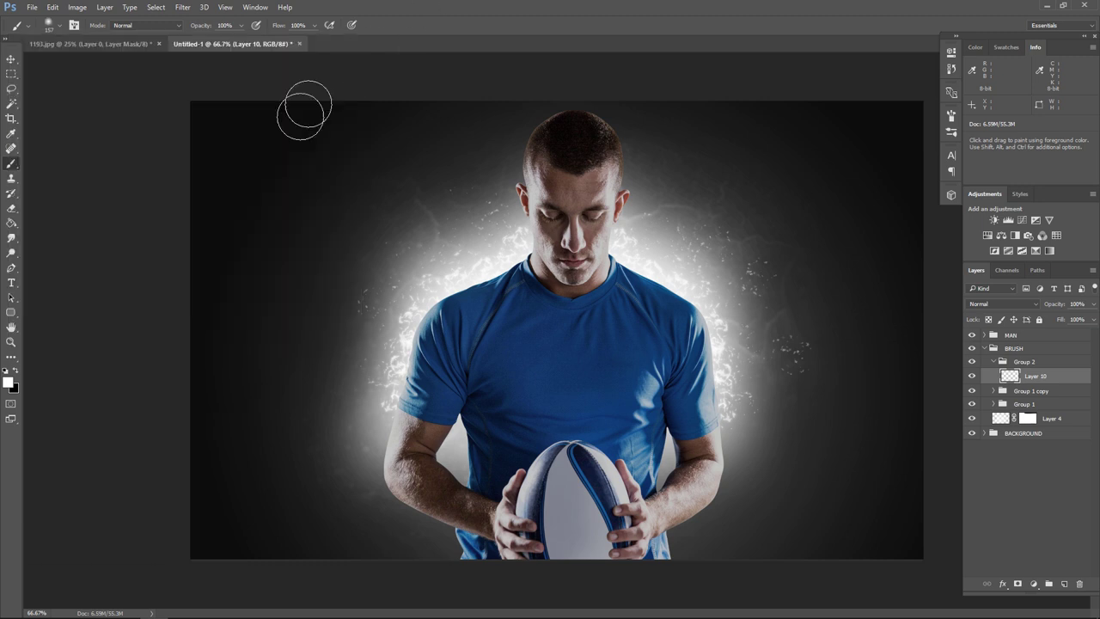
click(1019, 584)
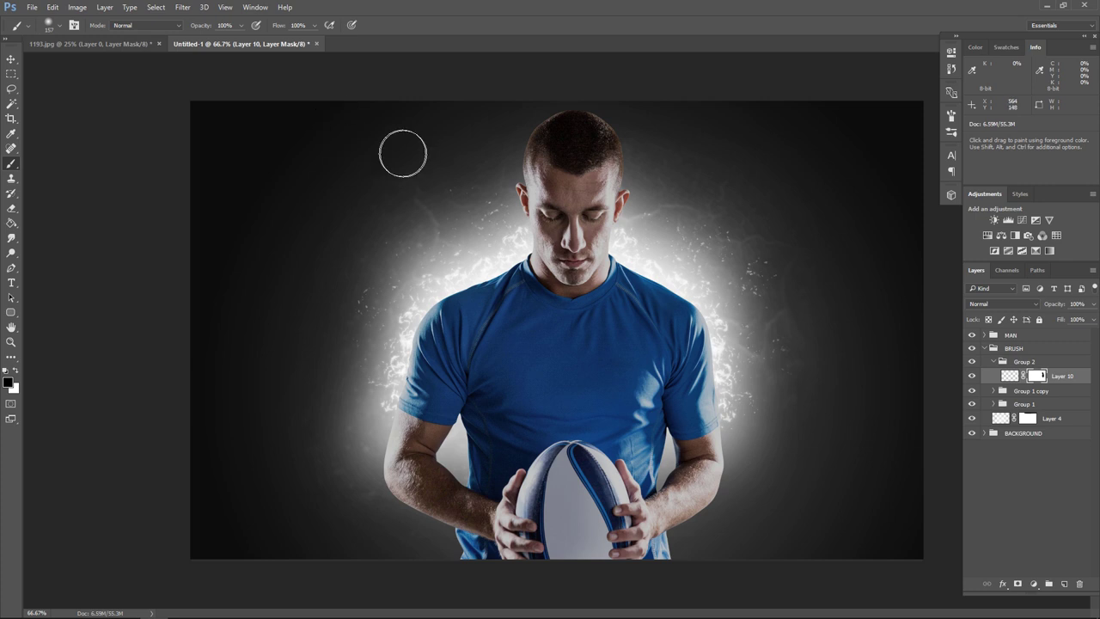
drag(824, 342, 301, 324)
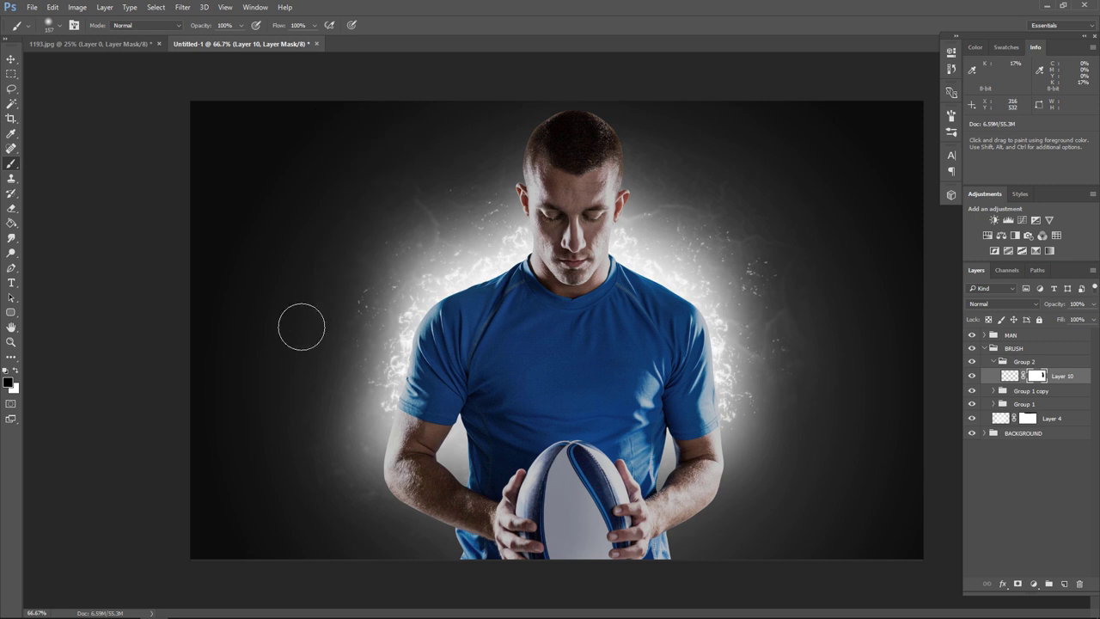
click(12, 58)
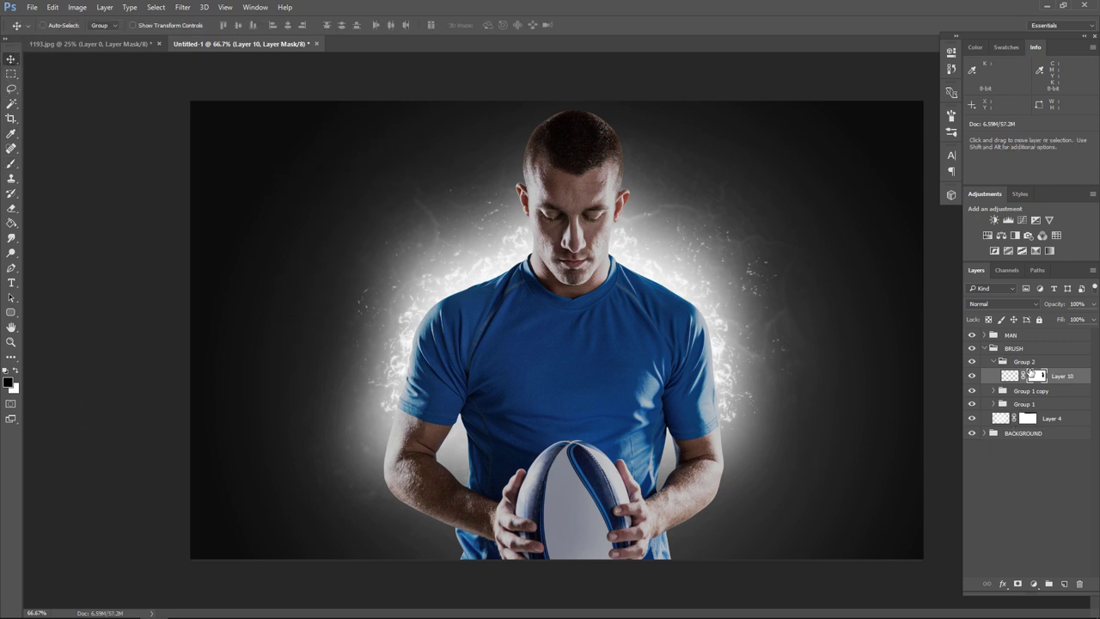
click(1032, 336)
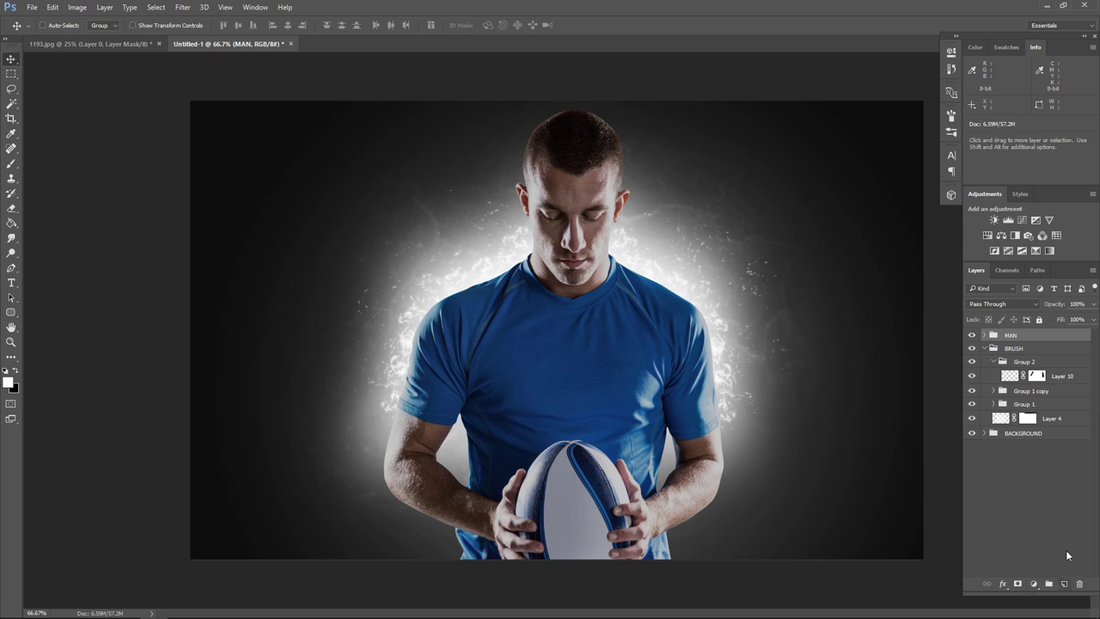
- Collapse the BRUSH group and stamp all visible layers into a new top Layer 11
click(985, 349)
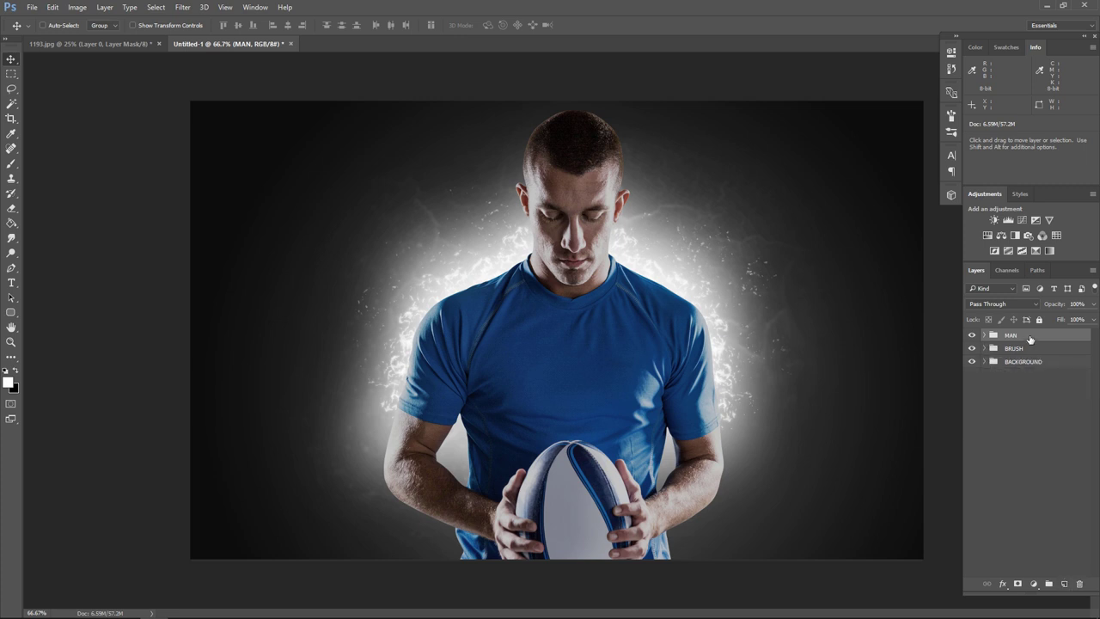
click(1065, 583)
key(ctrl+shift+alt+e)
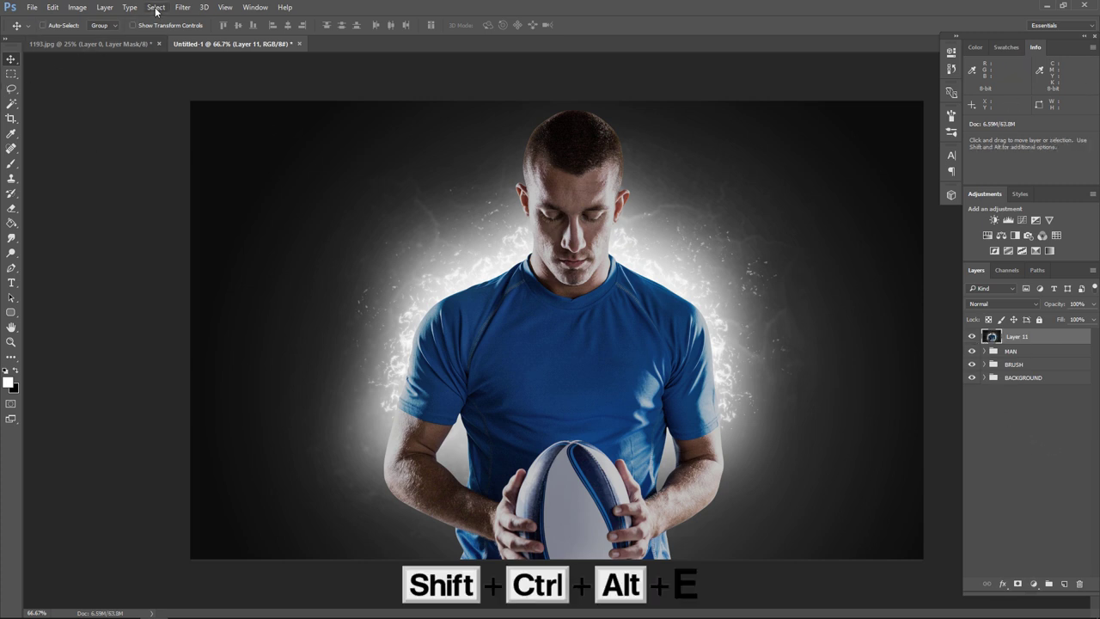
- Grade Layer 11 in Camera Raw: temperature about -28, slight magenta tint, adjusted highlights
click(182, 9)
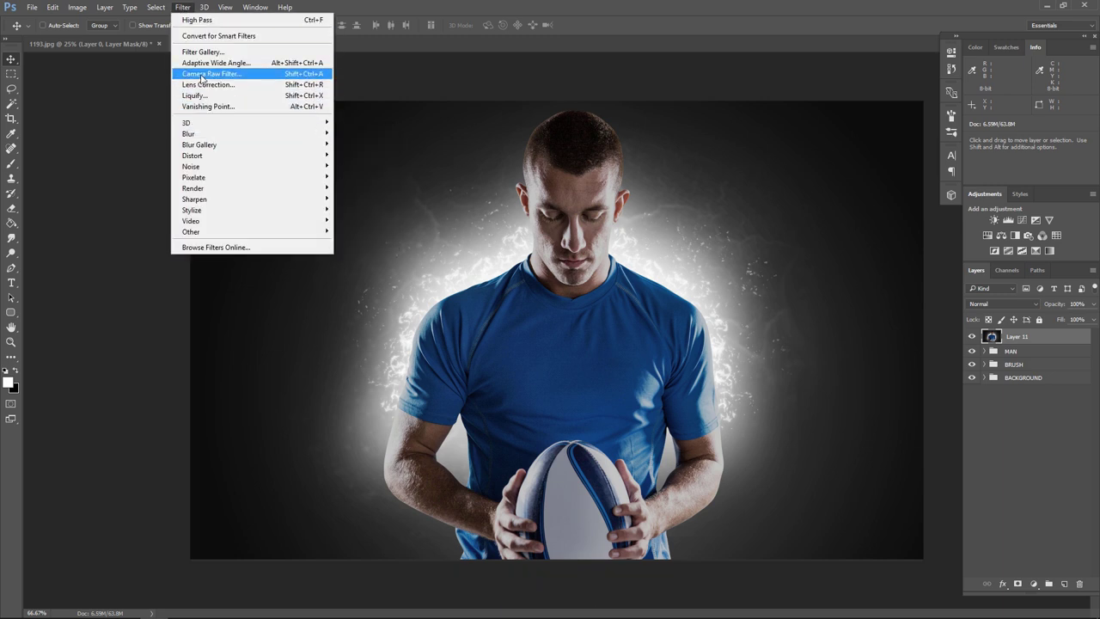
click(218, 75)
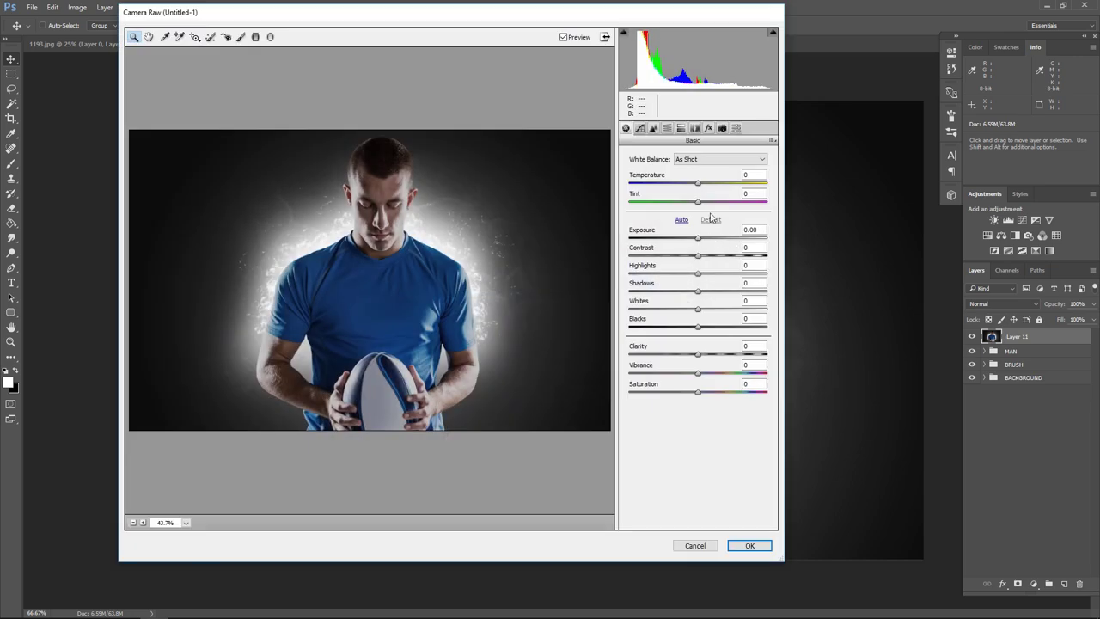
drag(698, 183, 680, 183)
click(706, 202)
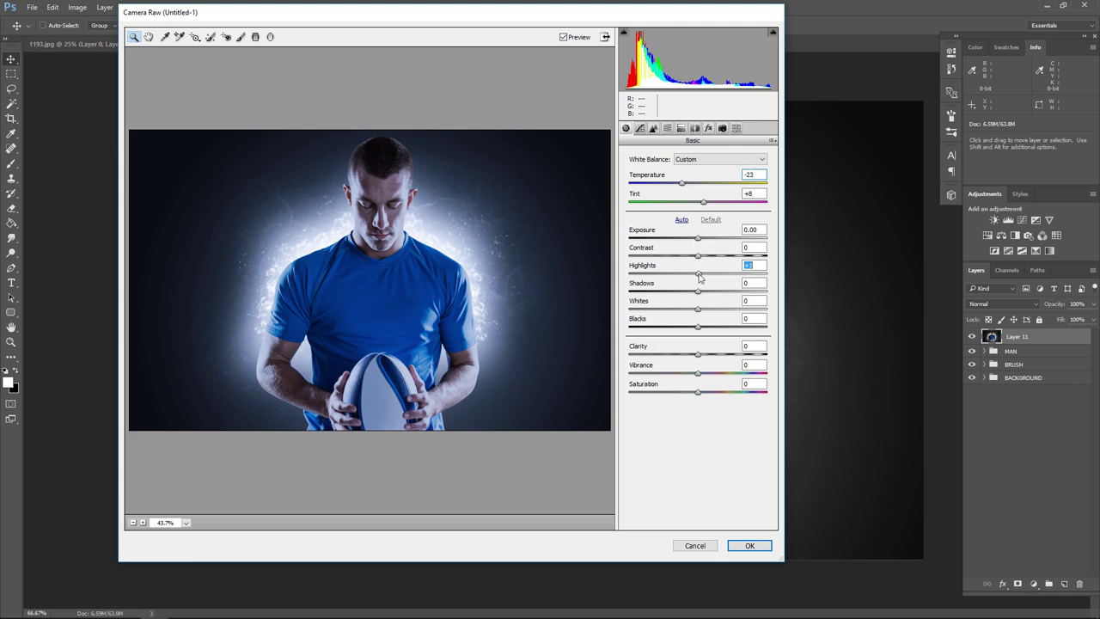
mouse_move(698, 274)
mouse_down()
mouse_move(675, 274)
mouse_move(713, 294)
mouse_move(700, 335)
mouse_move(720, 360)
mouse_move(708, 379)
mouse_up()
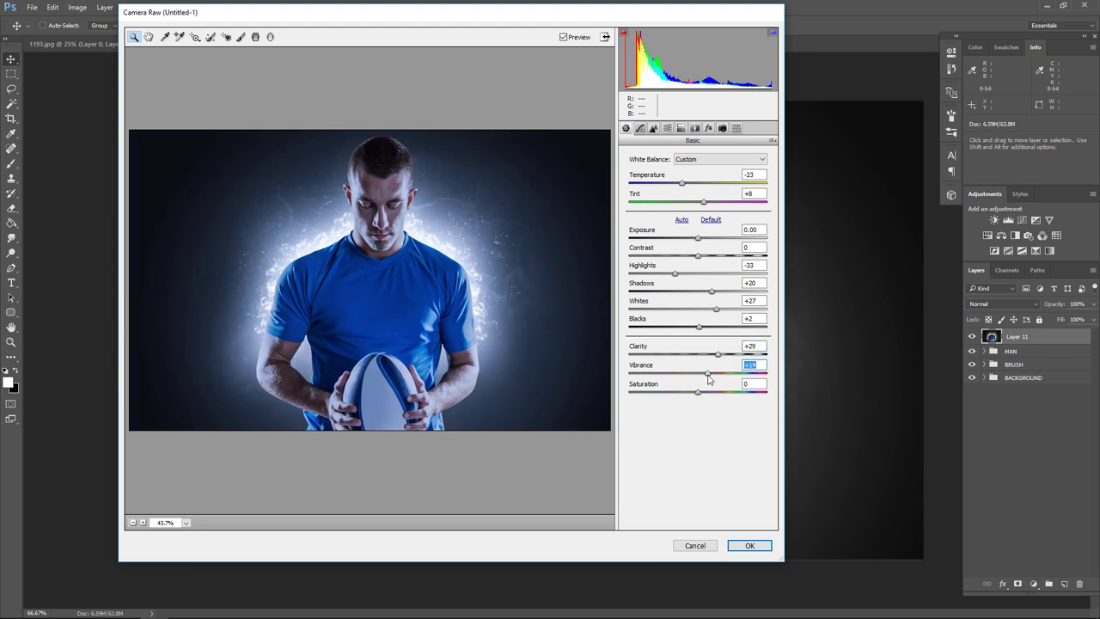
drag(681, 184, 677, 184)
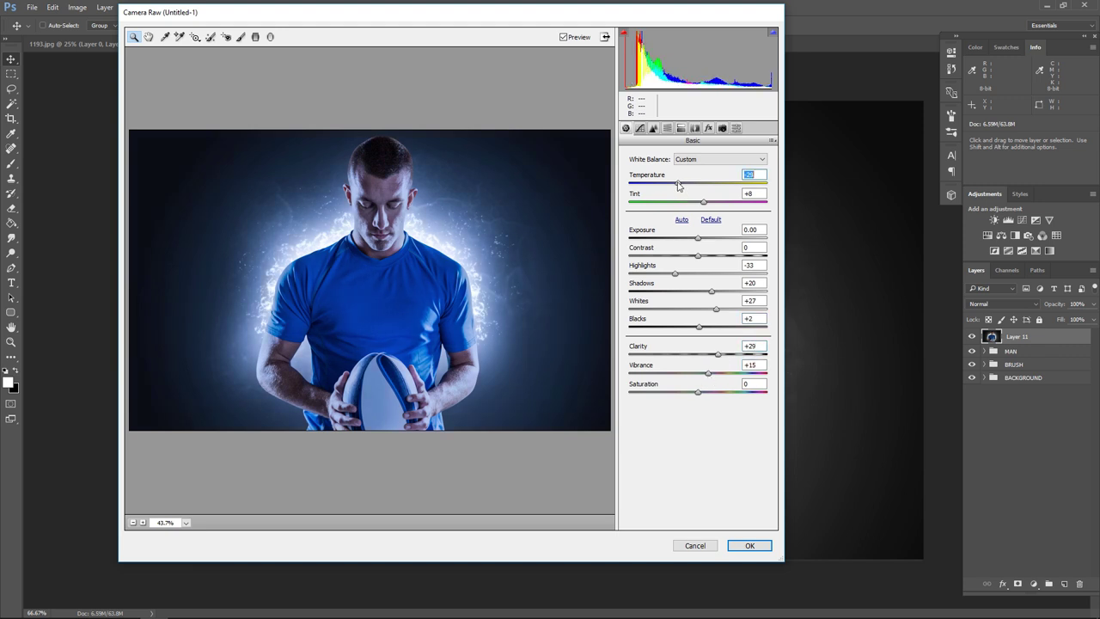
click(749, 546)
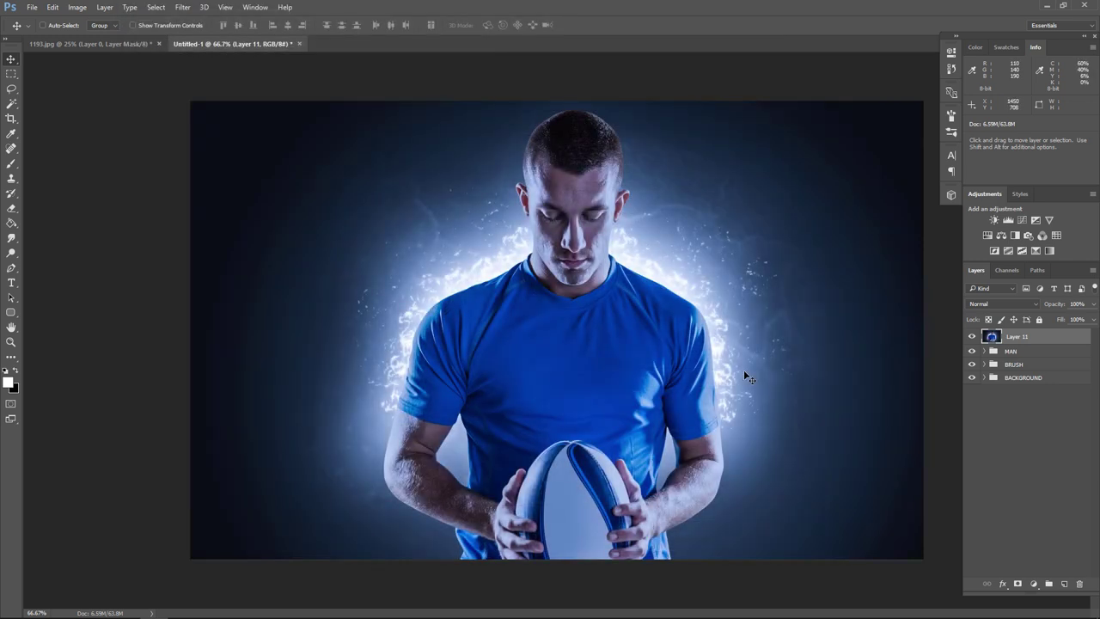
- Add a FallColors.look Color Lookup layer blended Soft Light at 37% opacity
click(1034, 584)
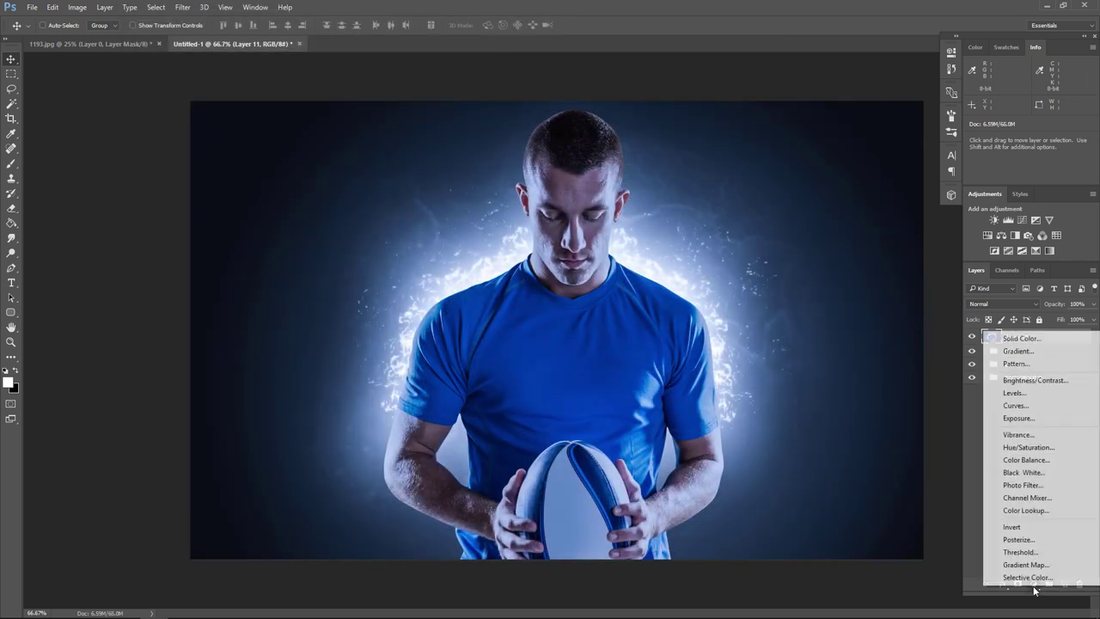
click(1025, 510)
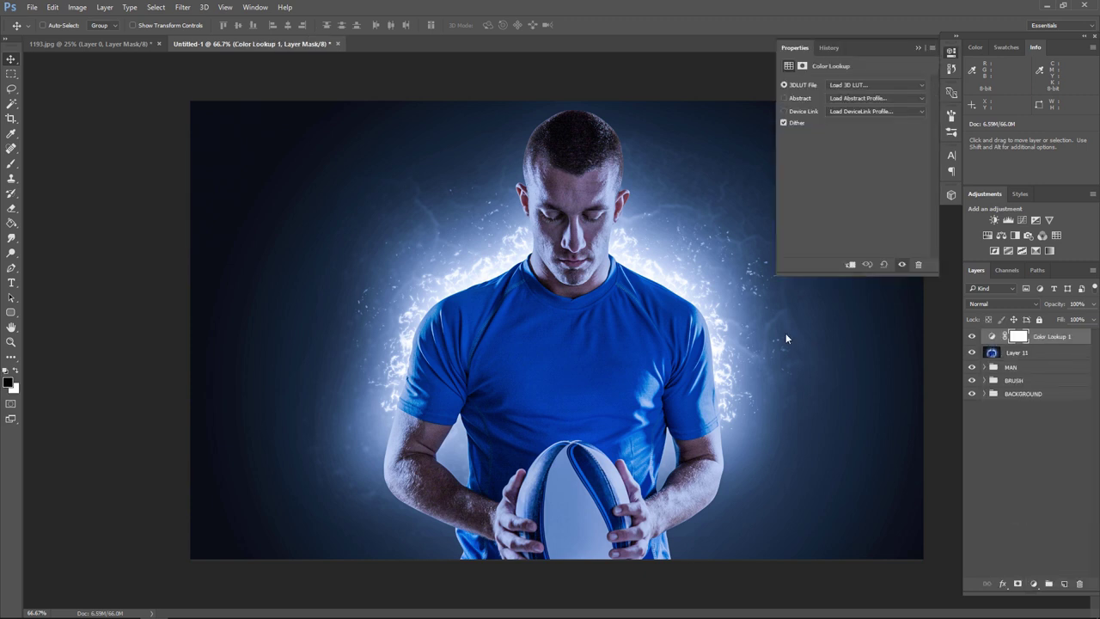
click(875, 84)
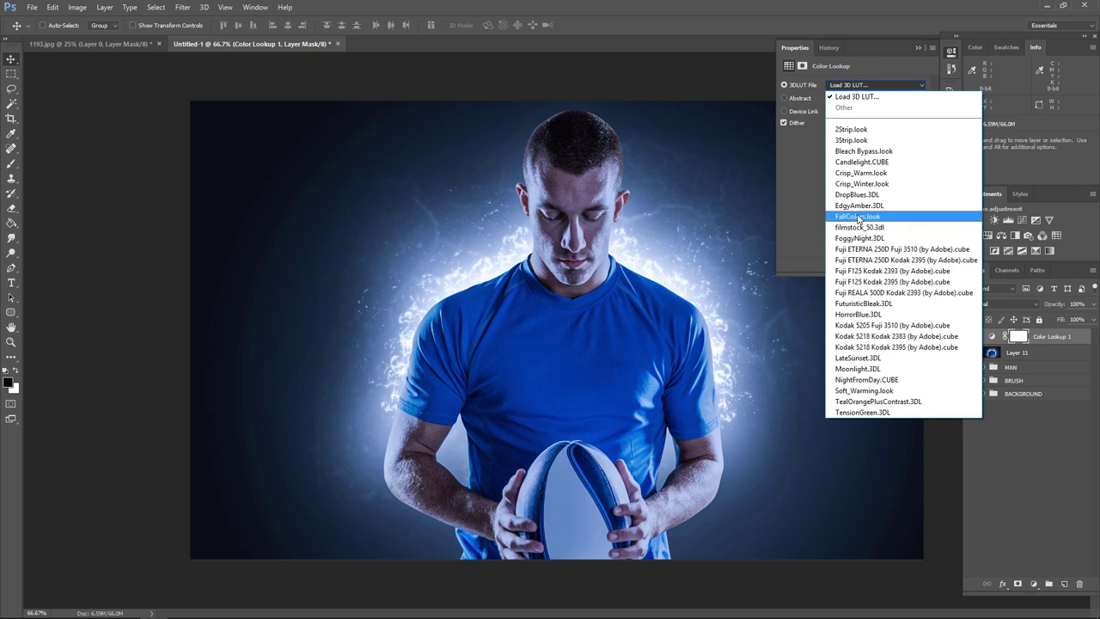
click(854, 216)
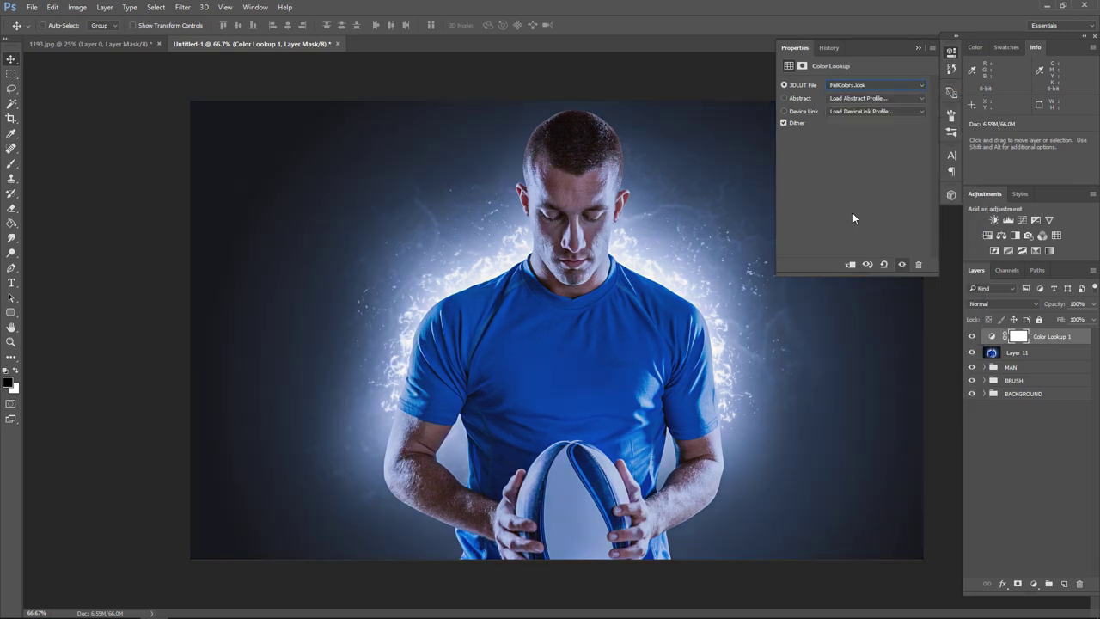
click(918, 48)
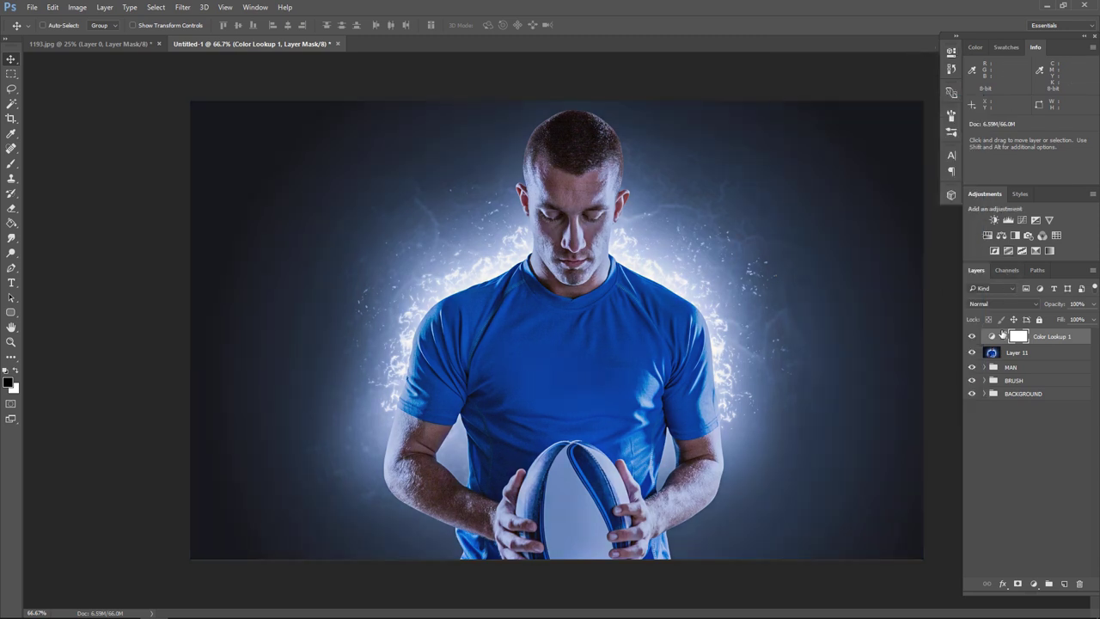
click(988, 303)
click(978, 423)
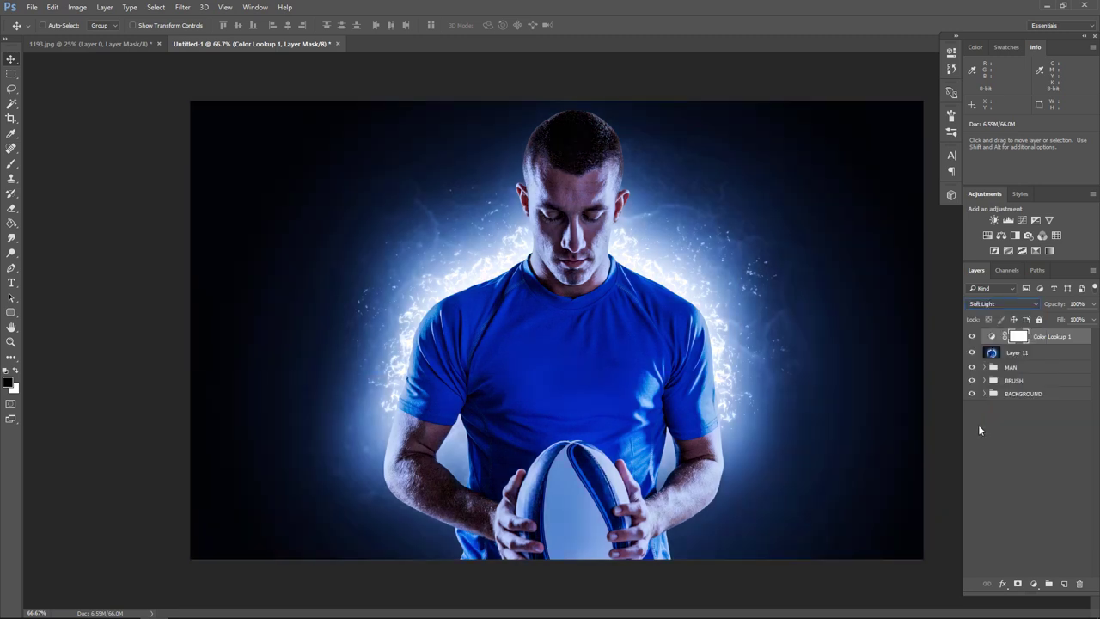
click(1093, 304)
drag(1058, 318, 1058, 318)
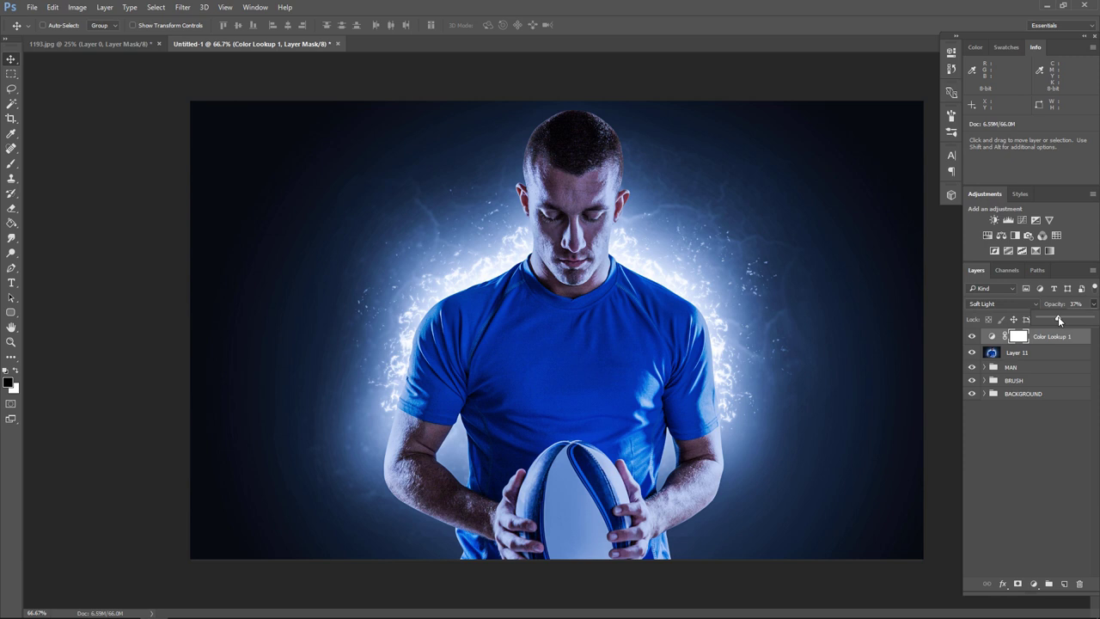
click(972, 338)
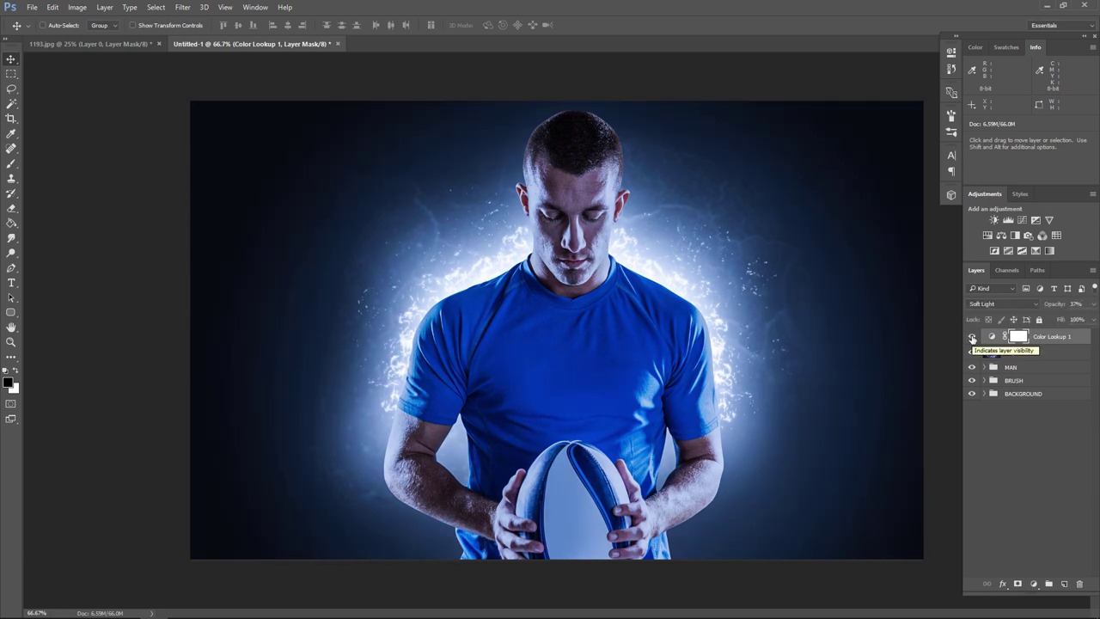
- Add a Hue/Saturation layer with saturation -20 and lightness -11
click(1034, 583)
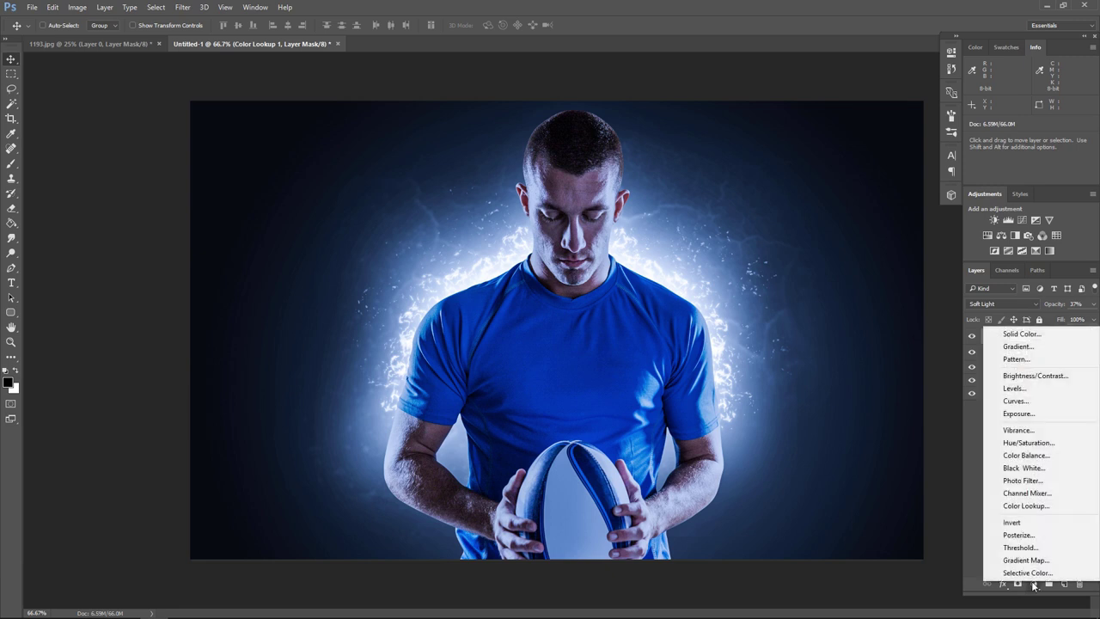
click(1044, 443)
drag(852, 148, 843, 148)
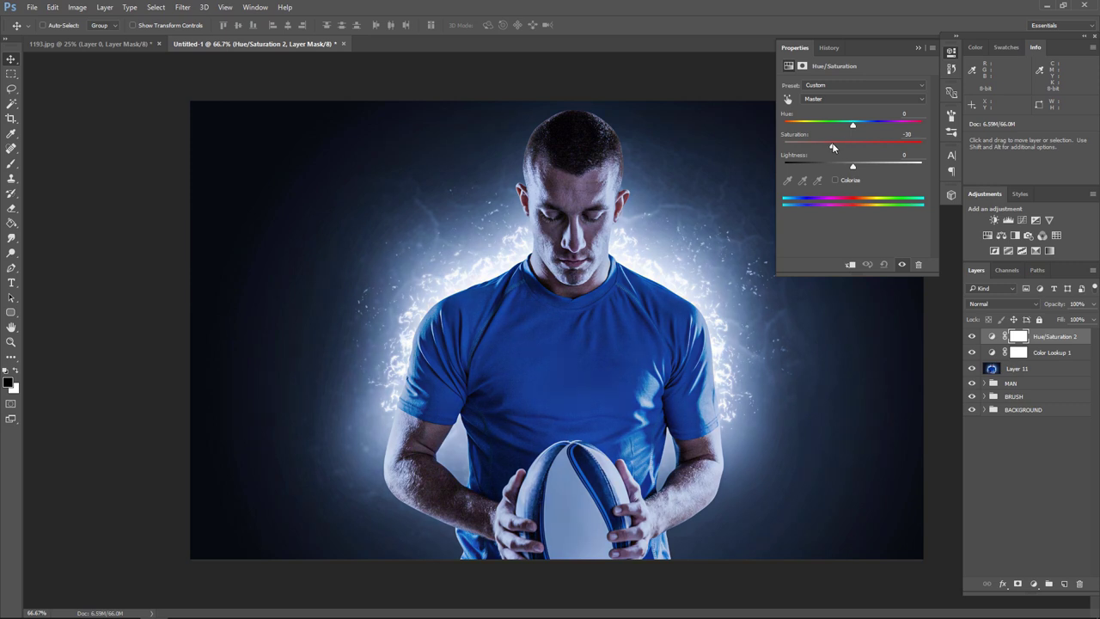
drag(852, 165, 846, 168)
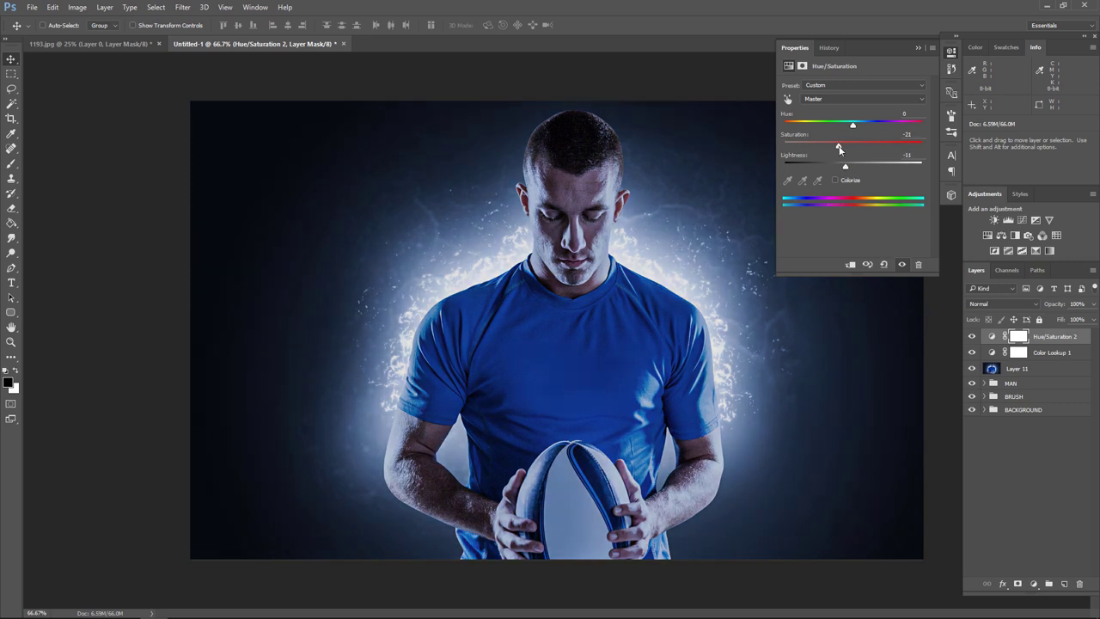
click(917, 50)
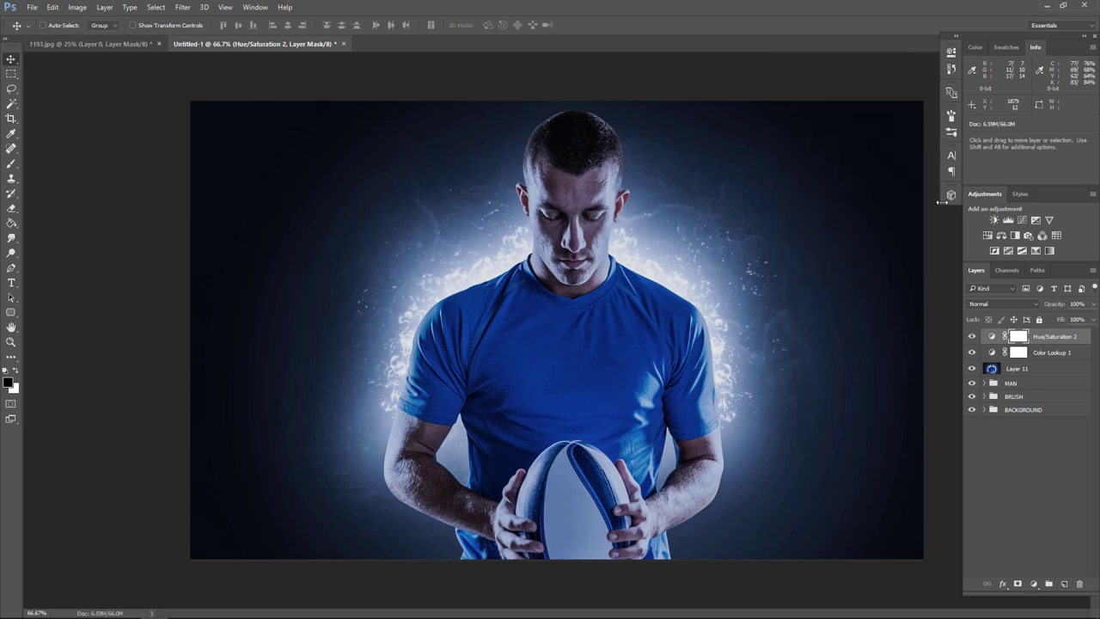
- Add a Color Balance layer shifting midtones toward blue, with green at +7
click(1034, 584)
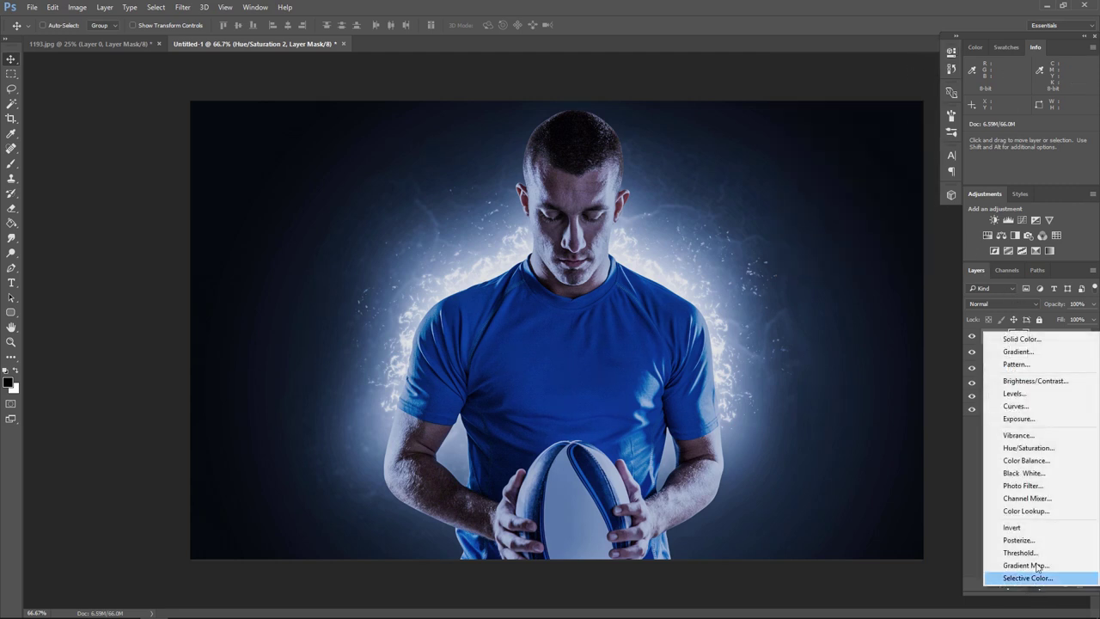
click(1032, 461)
drag(837, 110, 831, 110)
drag(838, 150, 845, 151)
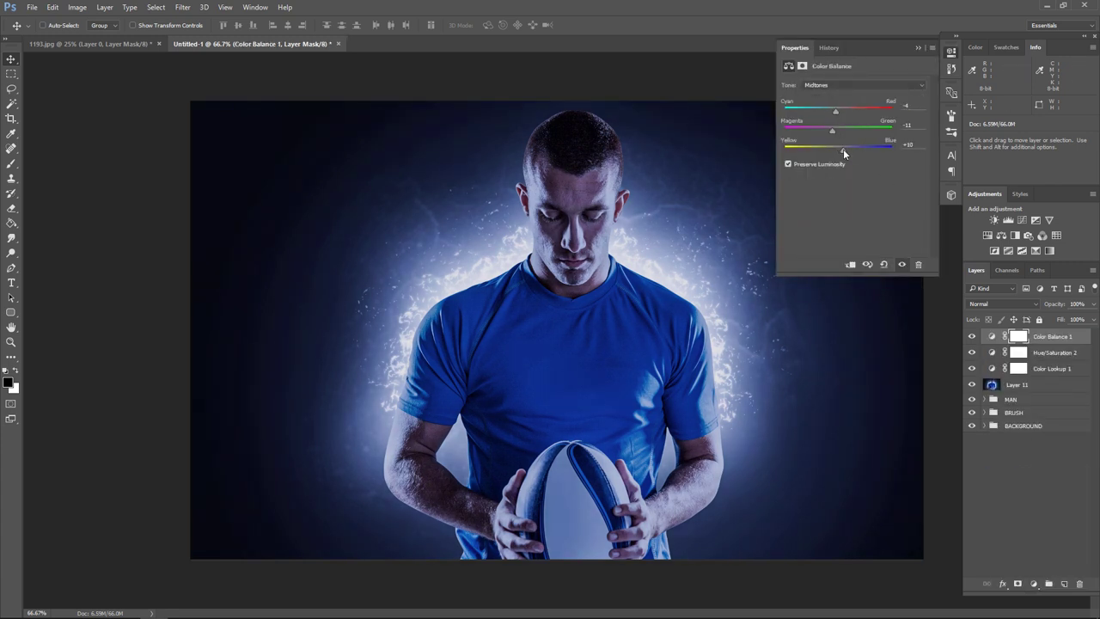
click(865, 376)
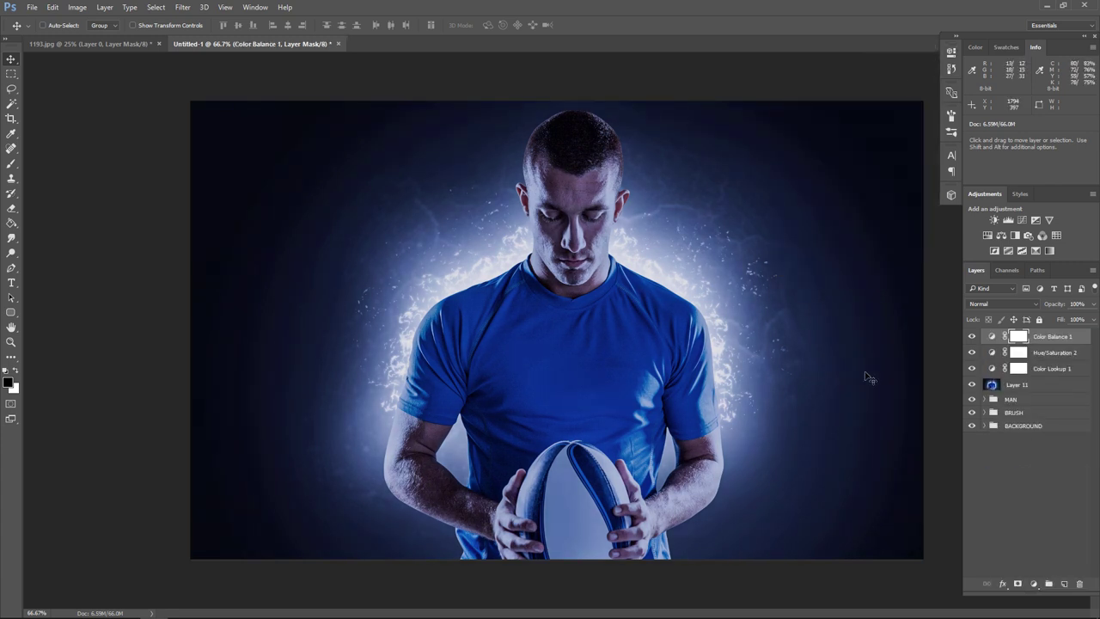
double_click(991, 336)
drag(843, 131, 841, 131)
drag(842, 149, 846, 149)
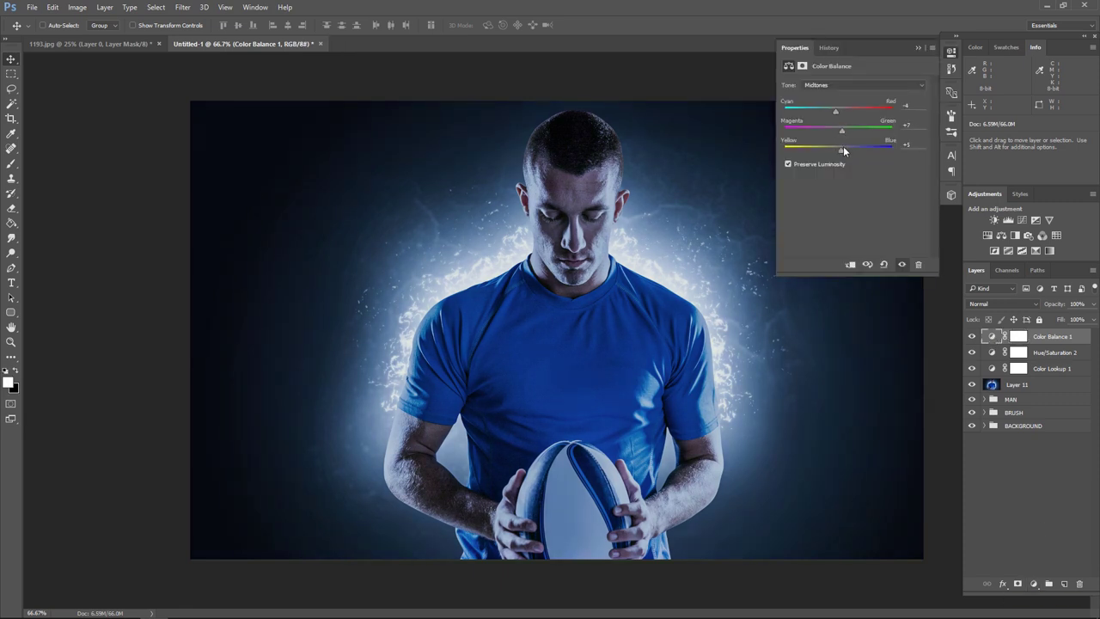
drag(831, 110, 843, 111)
click(918, 47)
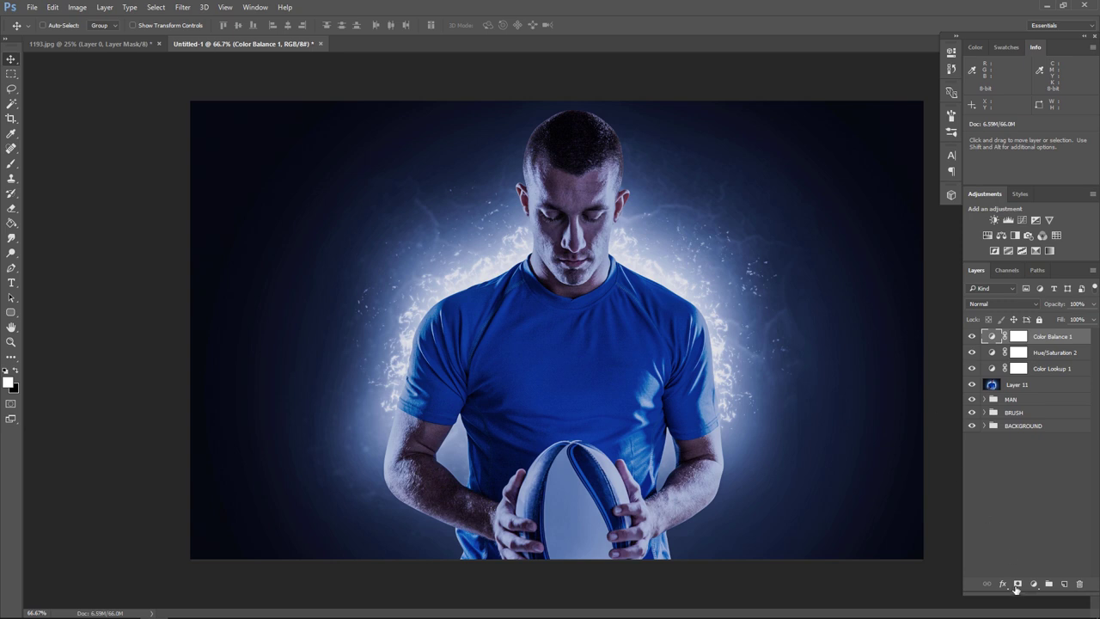
- Add a Photo Filter layer with a blue-violet filter colour at 25% density
click(1033, 583)
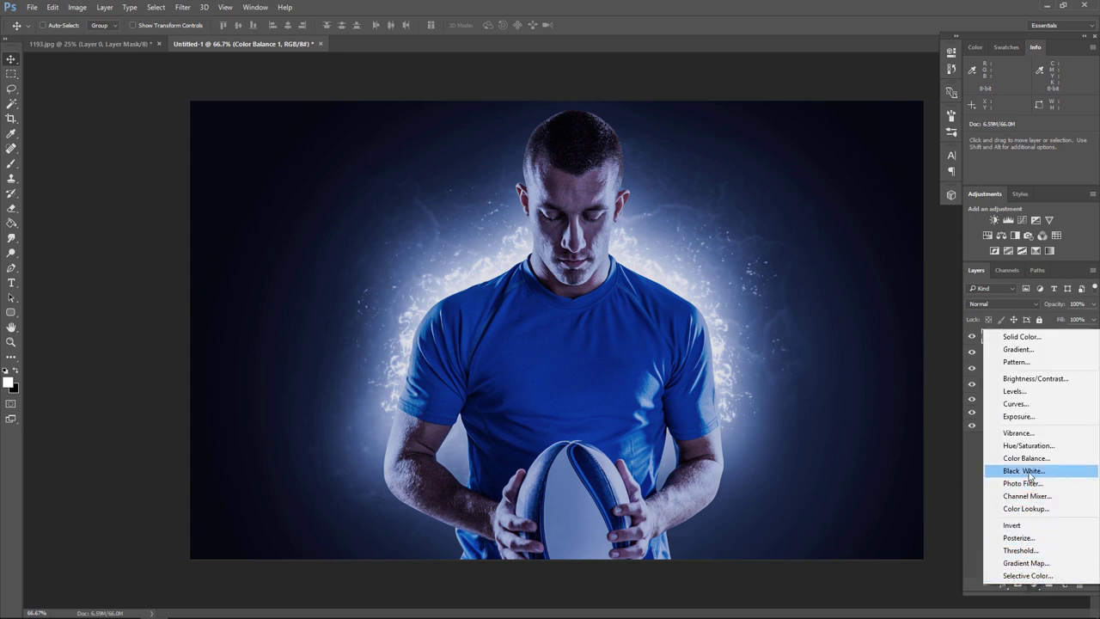
click(1023, 483)
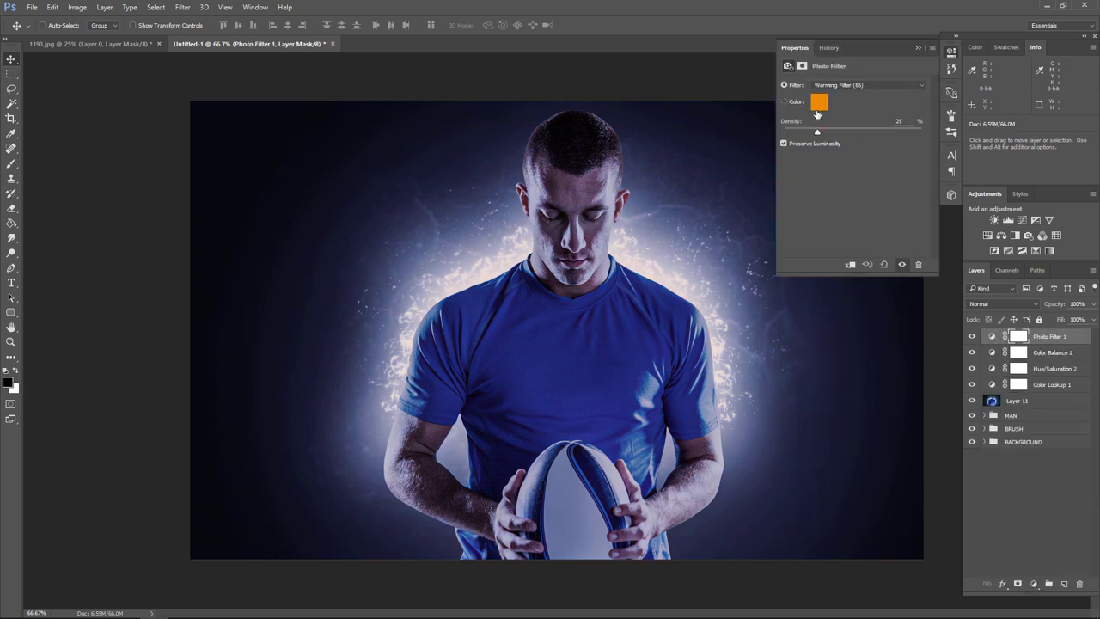
click(816, 106)
click(451, 466)
drag(451, 467, 452, 463)
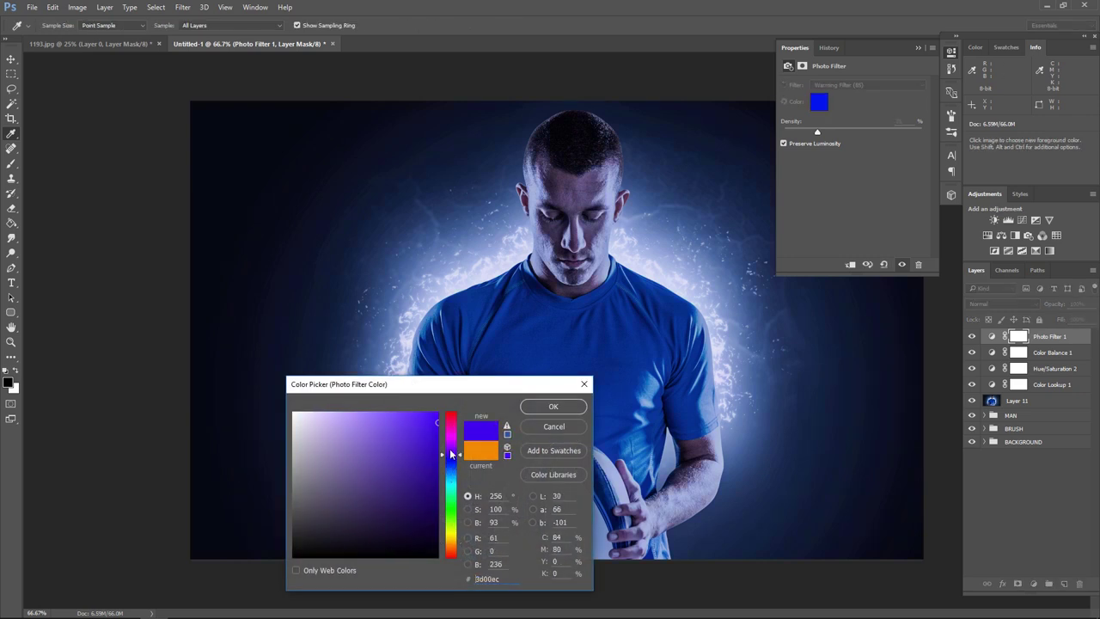
click(524, 411)
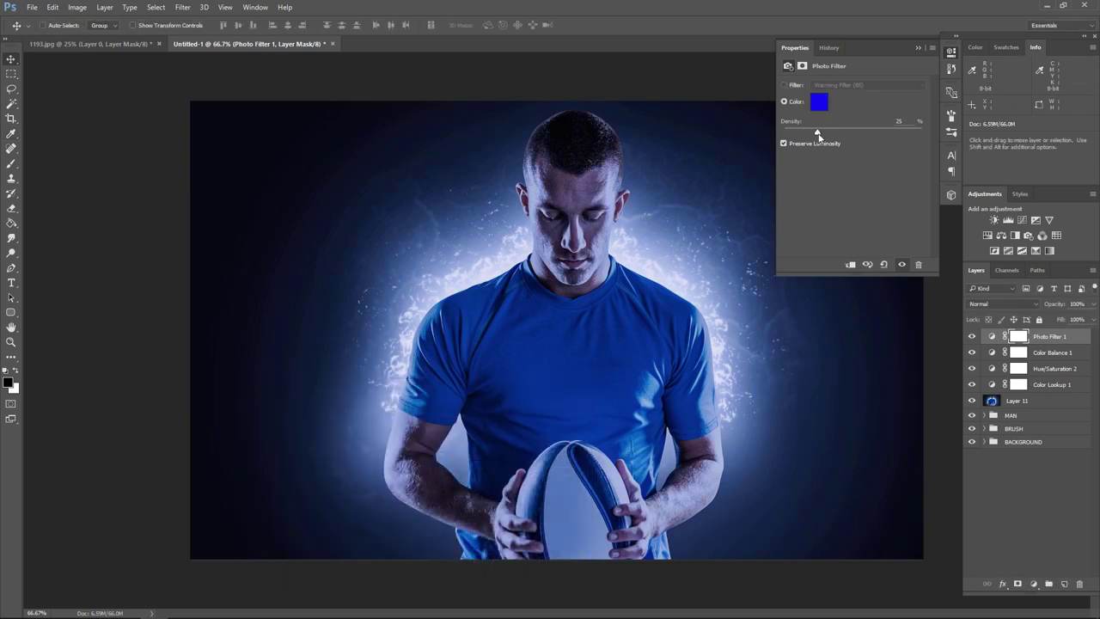
click(952, 51)
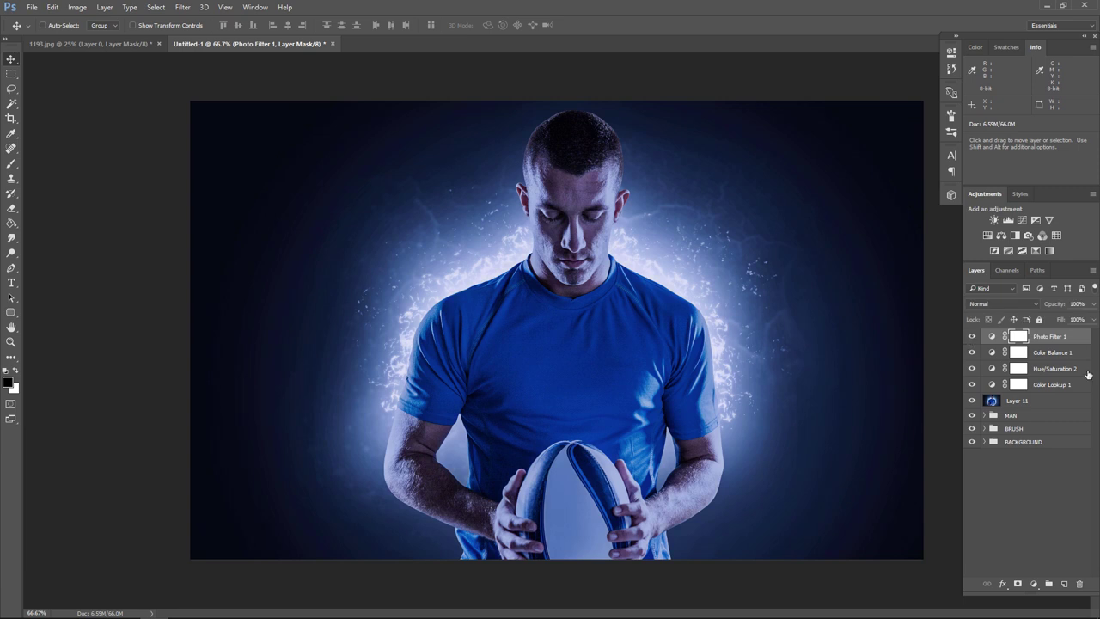
click(1034, 584)
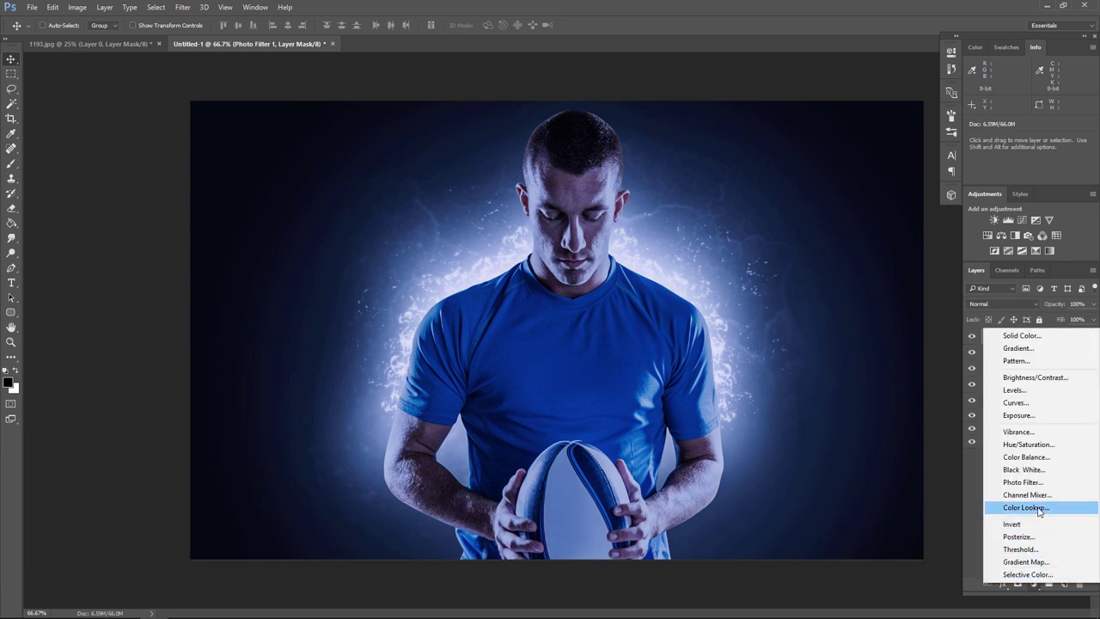
- Add a Soft_Warming.look Color Lookup 2 layer blended Overlay at 12% opacity, kept visible
click(1005, 510)
click(875, 84)
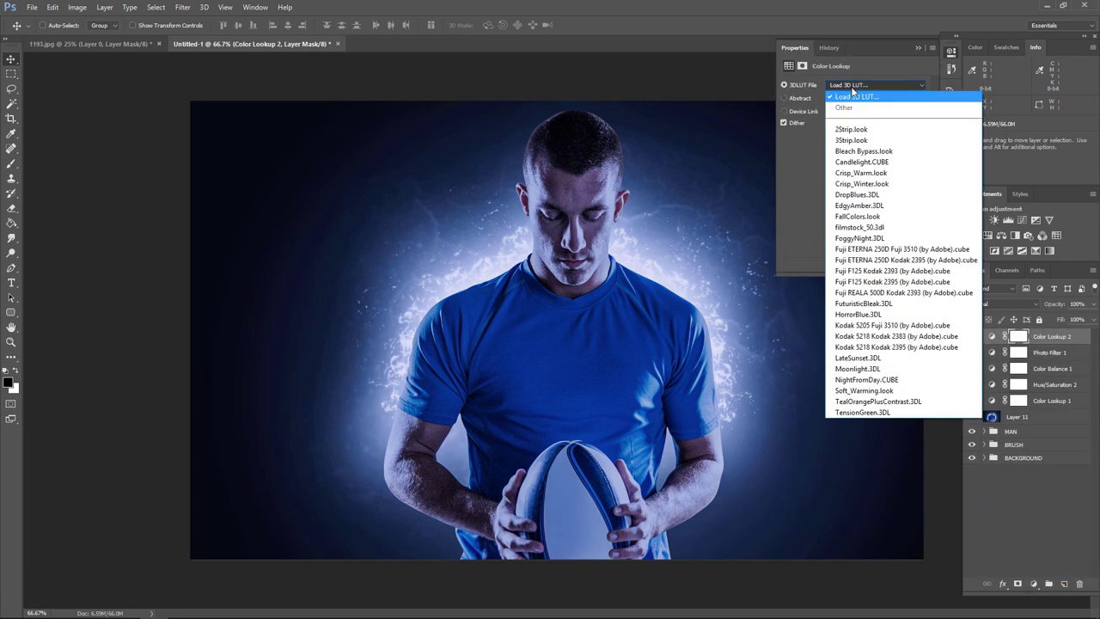
click(880, 387)
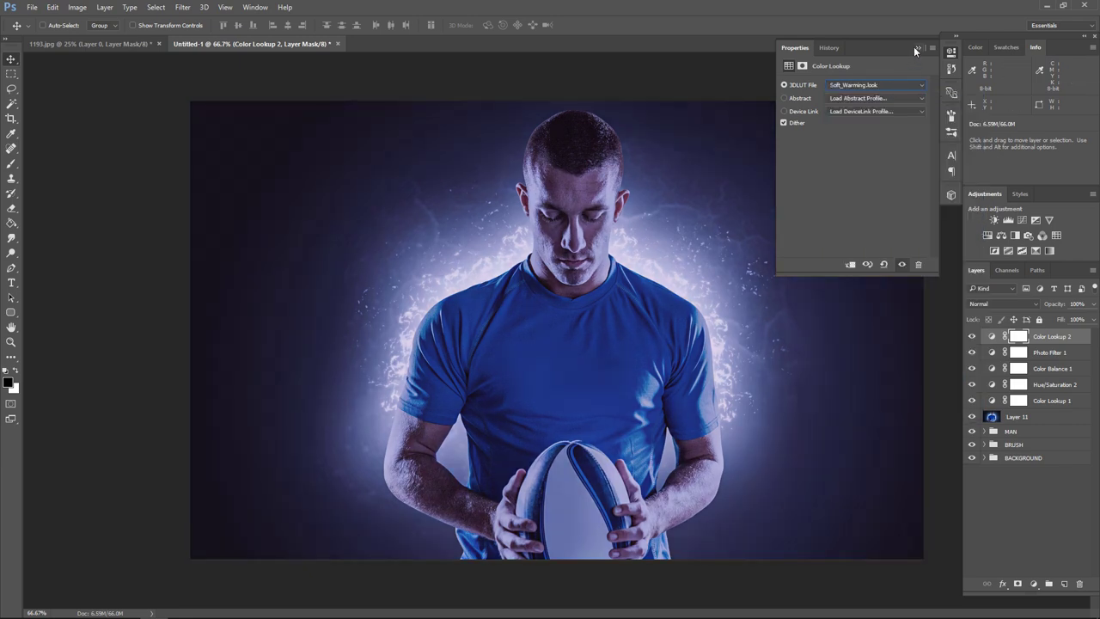
click(916, 48)
click(1004, 304)
click(1010, 419)
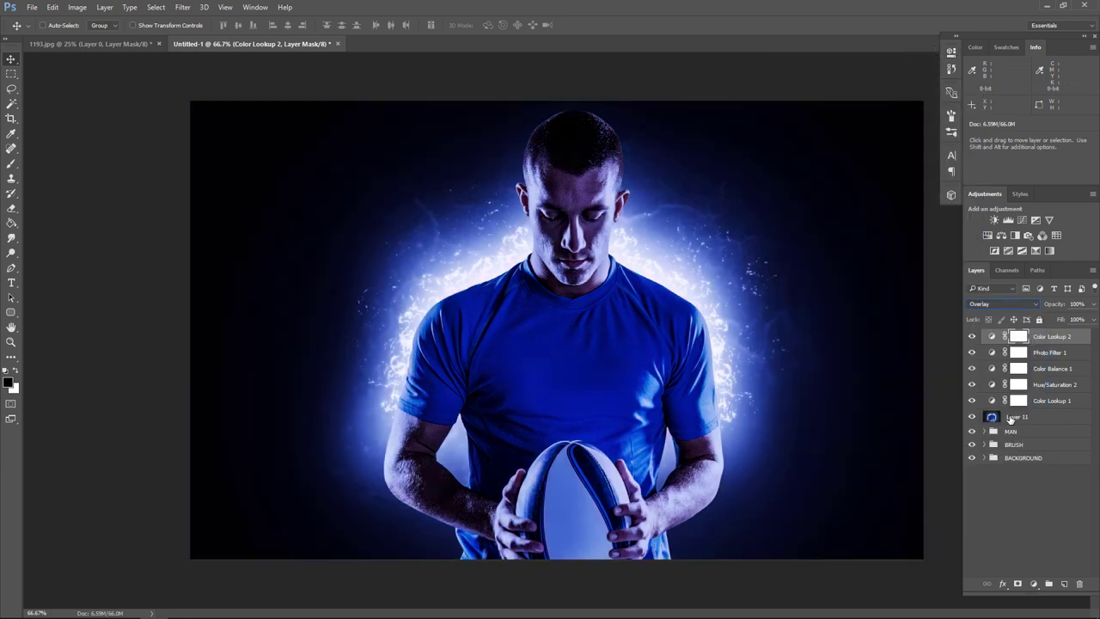
click(1094, 303)
drag(1091, 319, 1045, 320)
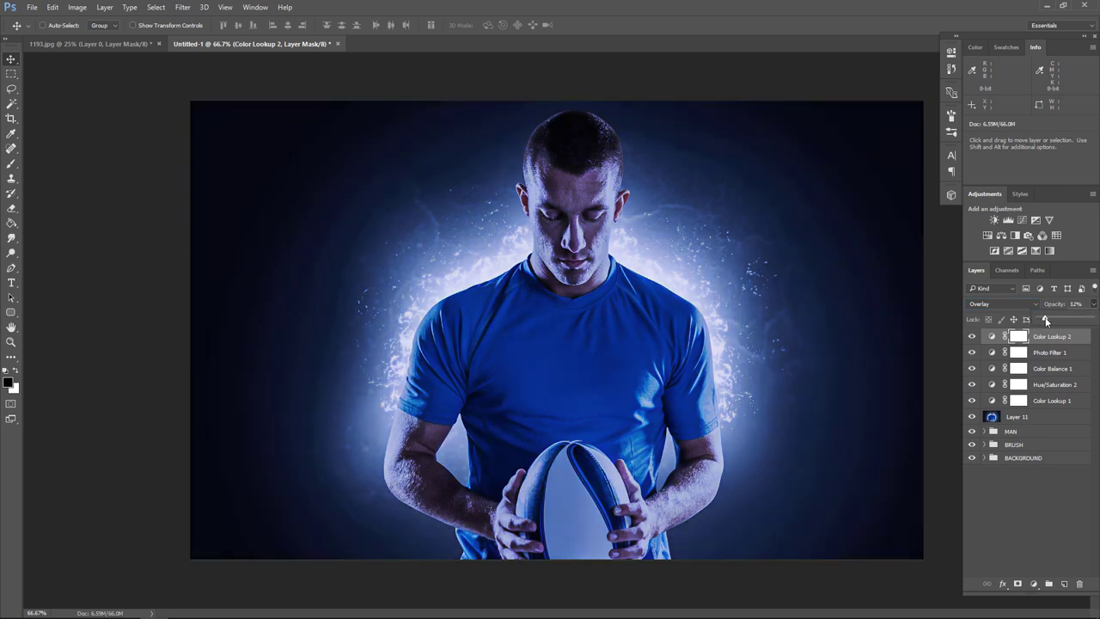
click(972, 341)
click(972, 337)
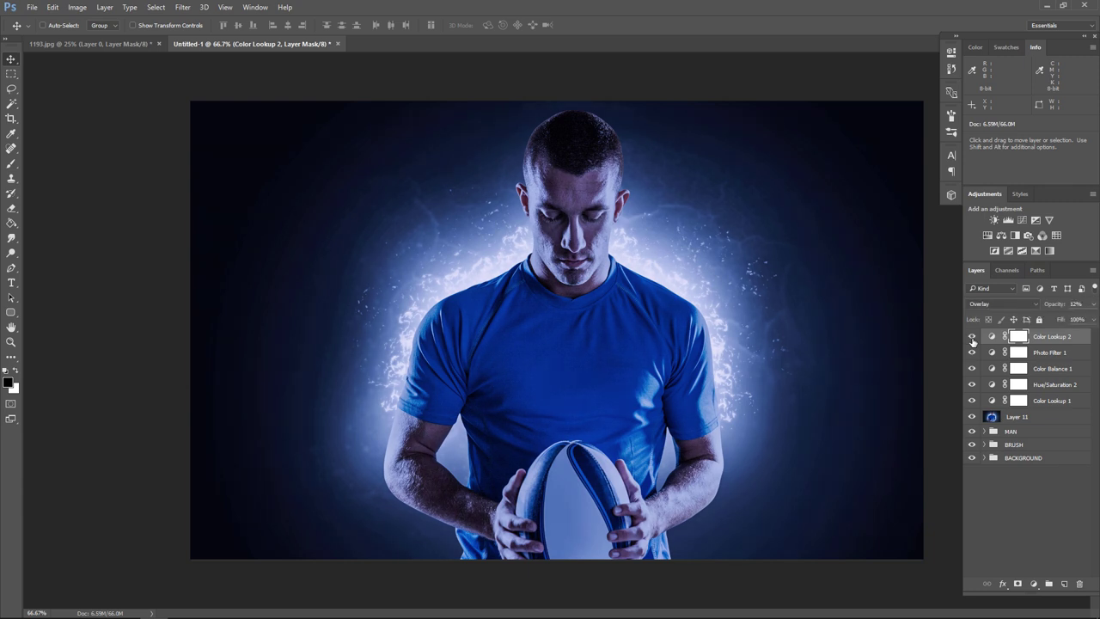